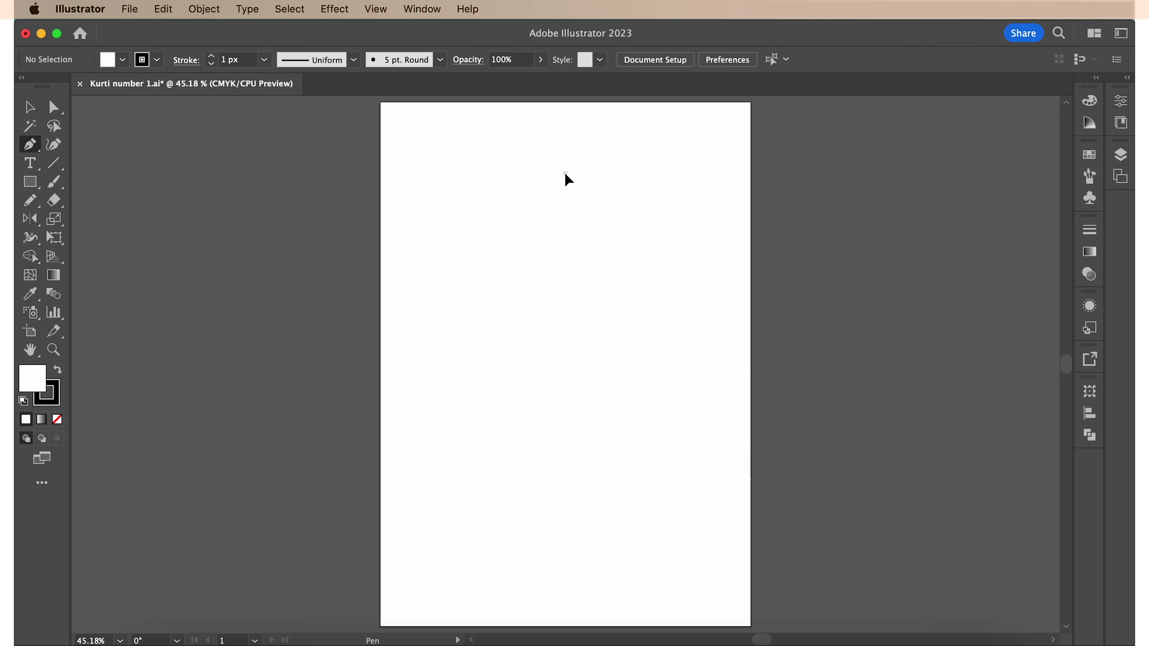
- Draw the half kurti's curved neckline, sloping shoulder, armhole and shaped side seam with the Pen tool, ending at the hem corner
left_click(566, 173)
left_click_drag(518, 144, 511, 119)
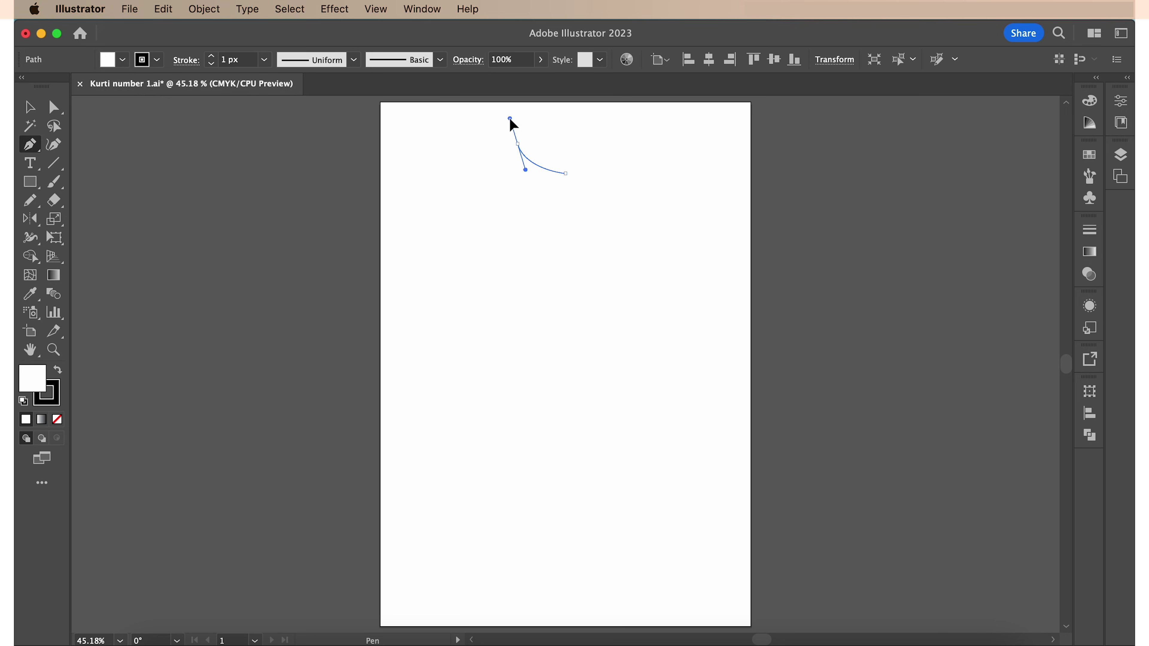
left_click(518, 144)
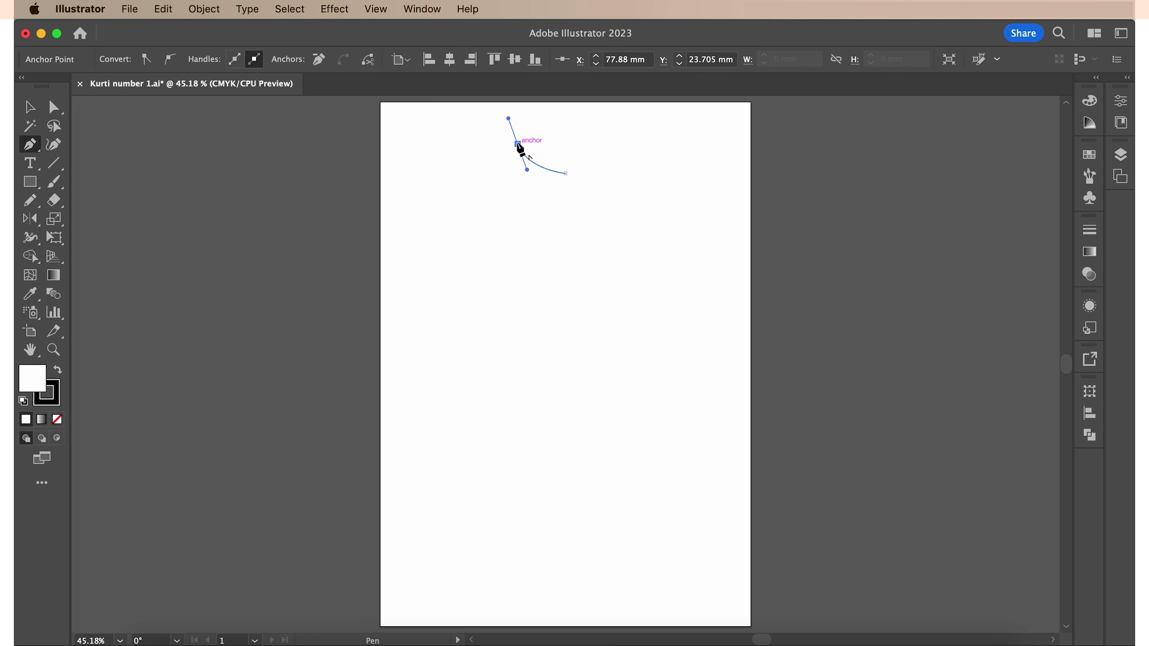
left_click(483, 158)
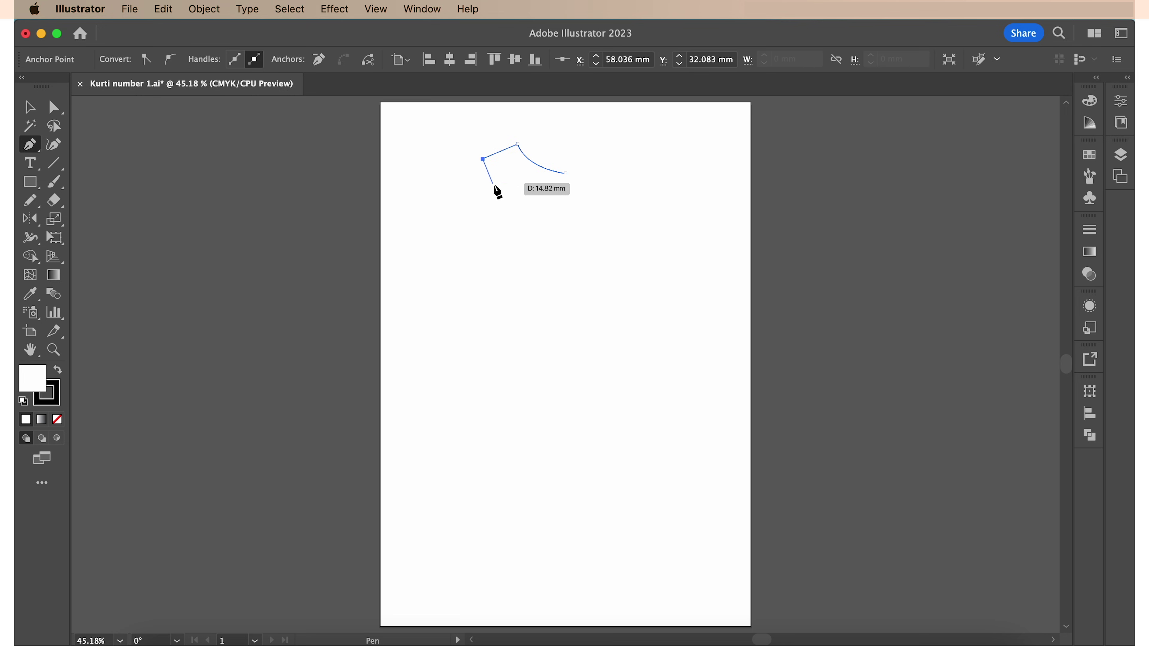
left_click(494, 219)
left_click_drag(504, 300, 502, 324)
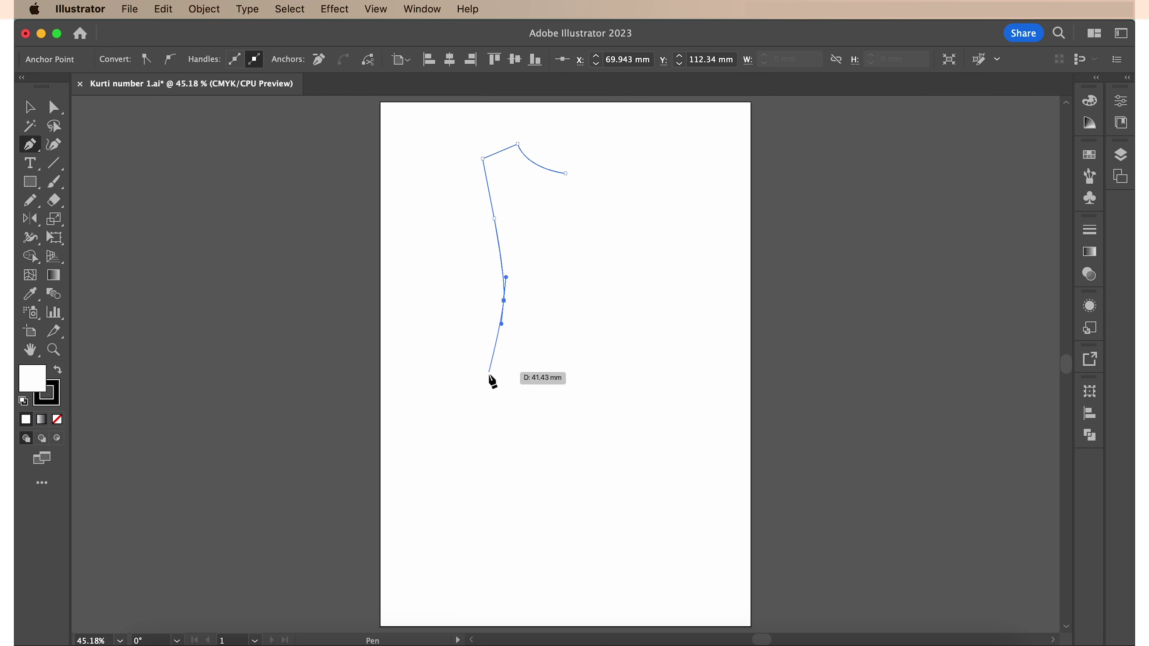
left_click_drag(483, 405, 474, 471)
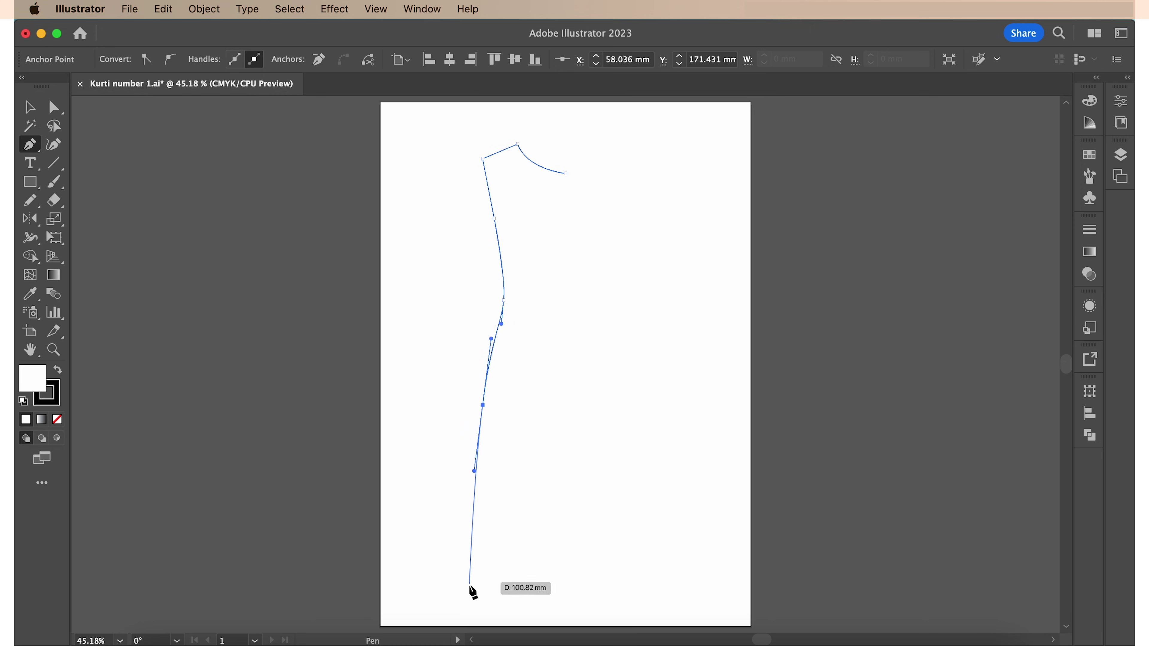
left_click(467, 589)
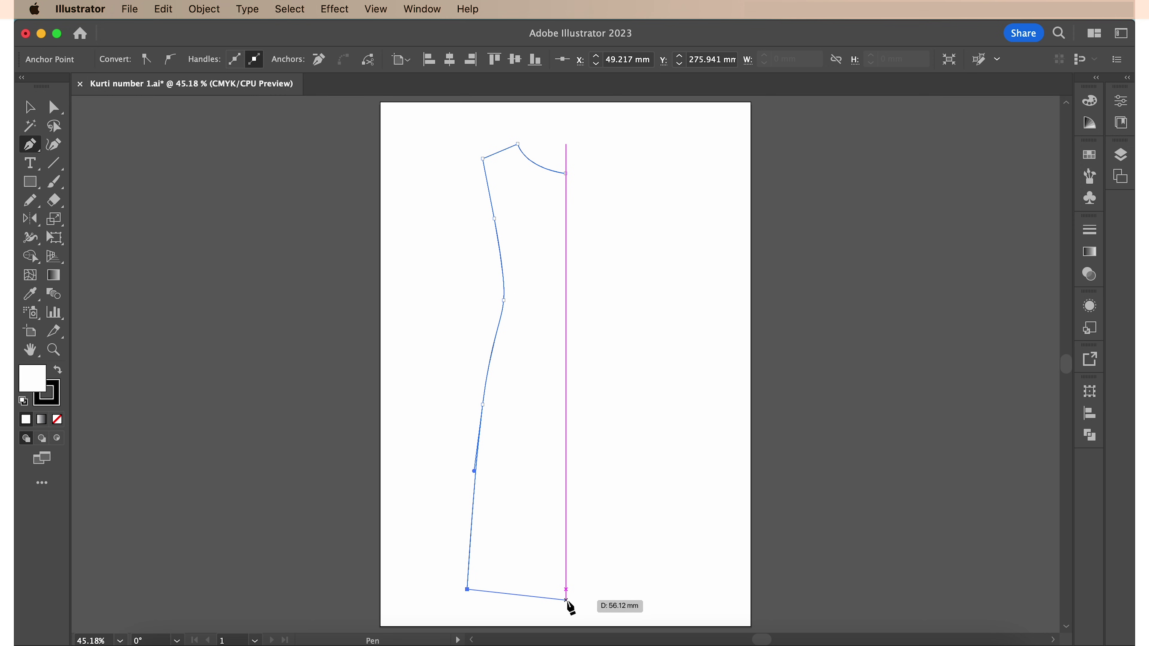
- Draw the curved hem and straight centre-front line, closing the half-body outline at the neckline at about 56 by 259 mm
left_click_drag(566, 601, 613, 601)
left_click(566, 601)
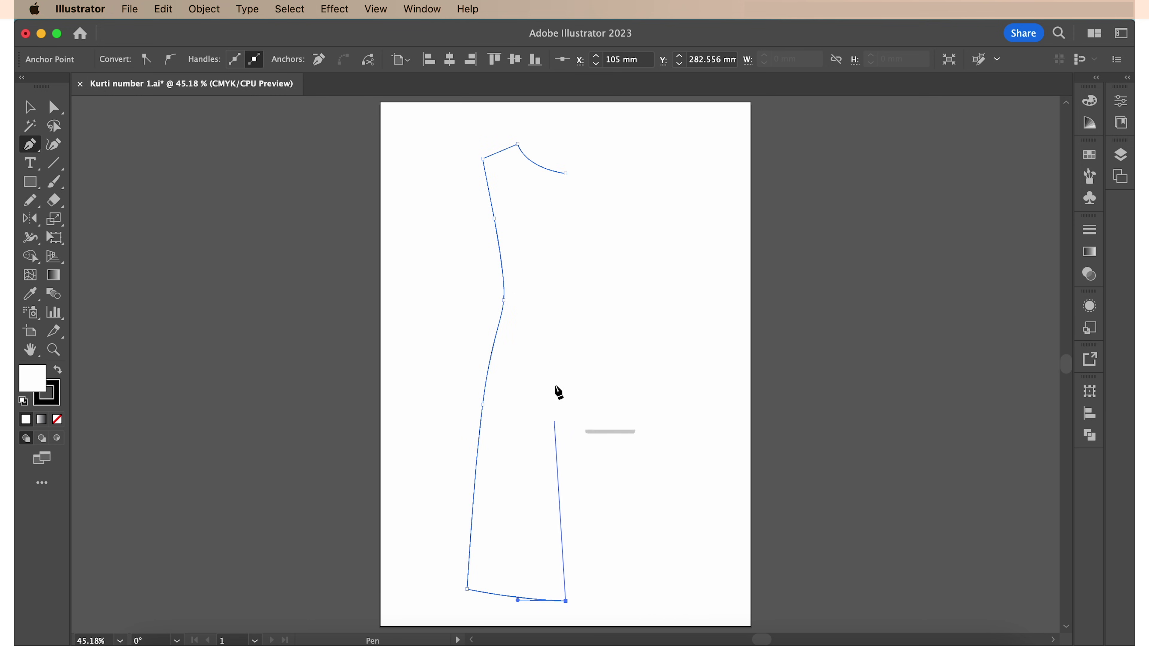
left_click(566, 174)
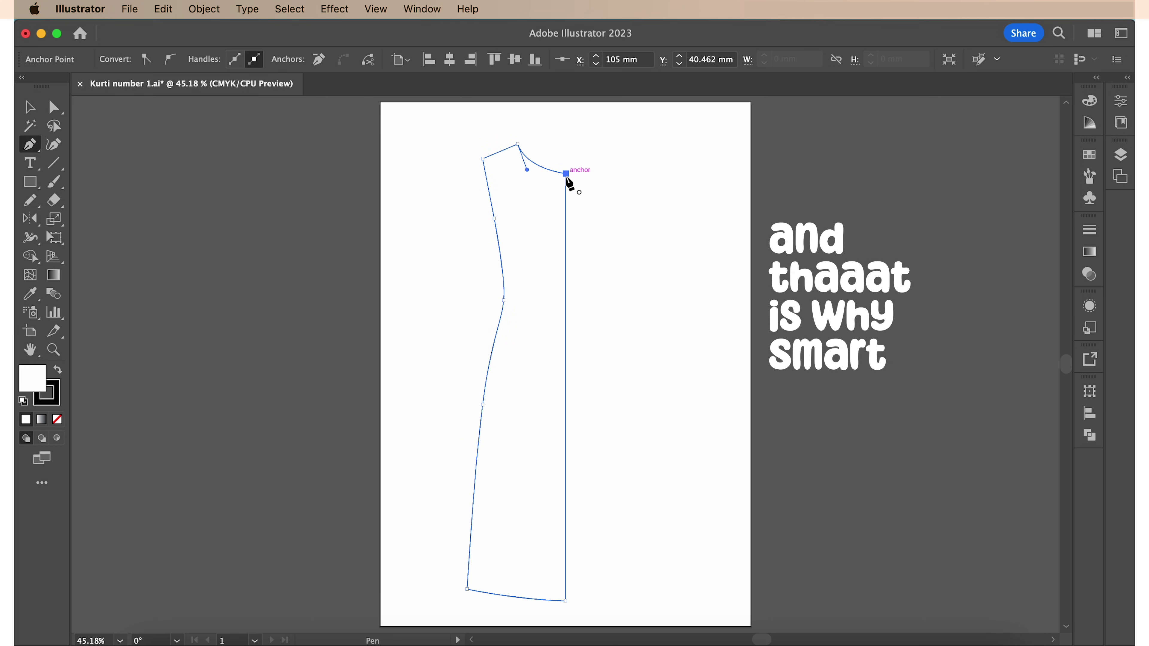
left_click(445, 282, "super")
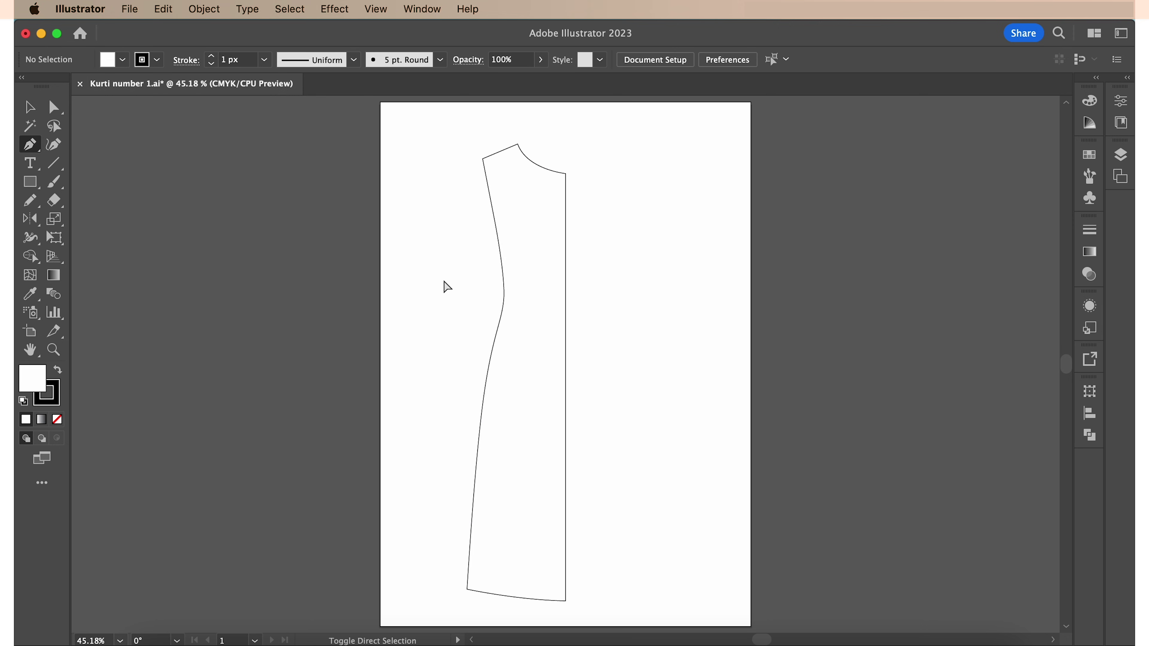
- Copy the upper armhole segment of the body outline and paste it exactly in front
key("a")
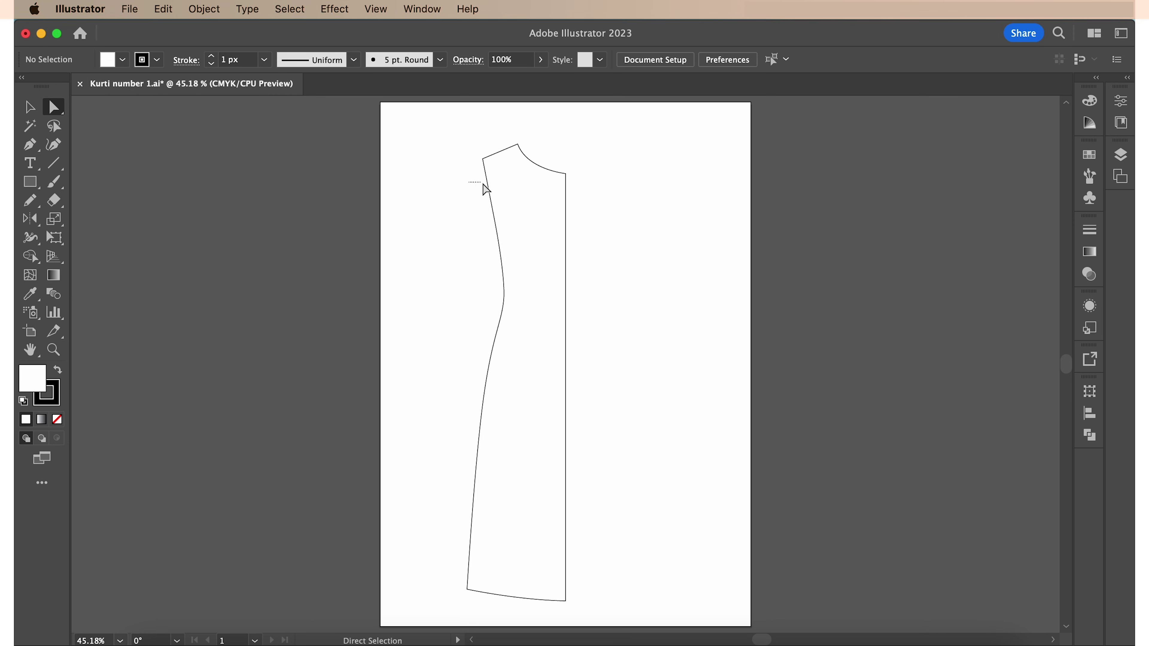
left_click(488, 186)
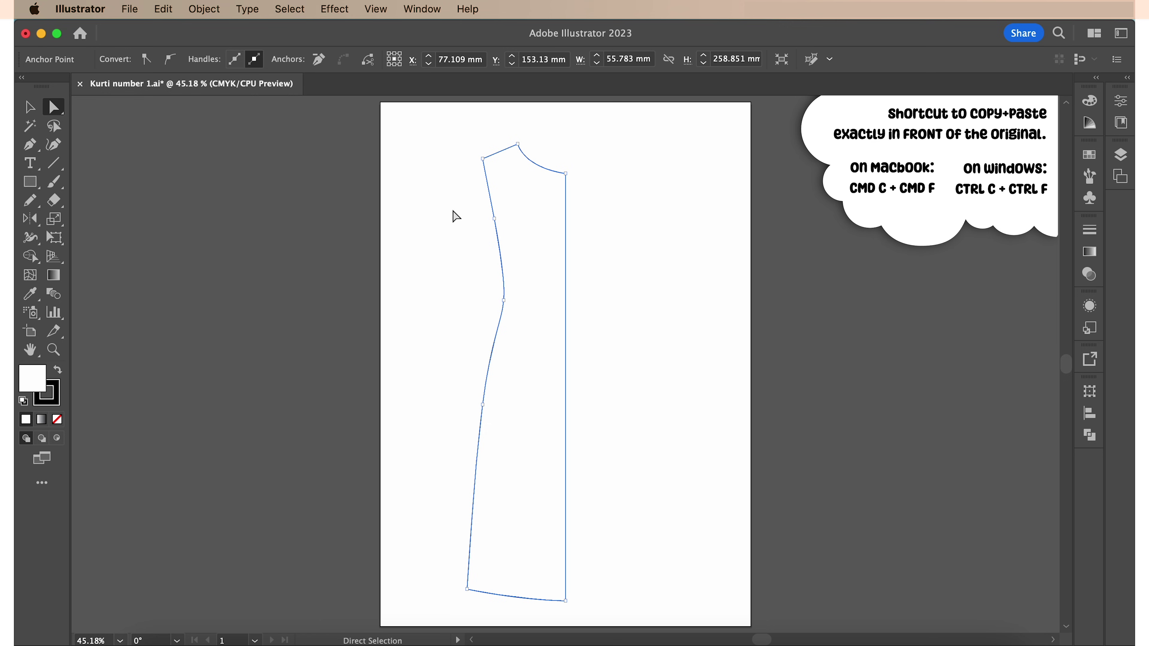
left_click(456, 217)
left_click_drag(502, 152, 456, 217)
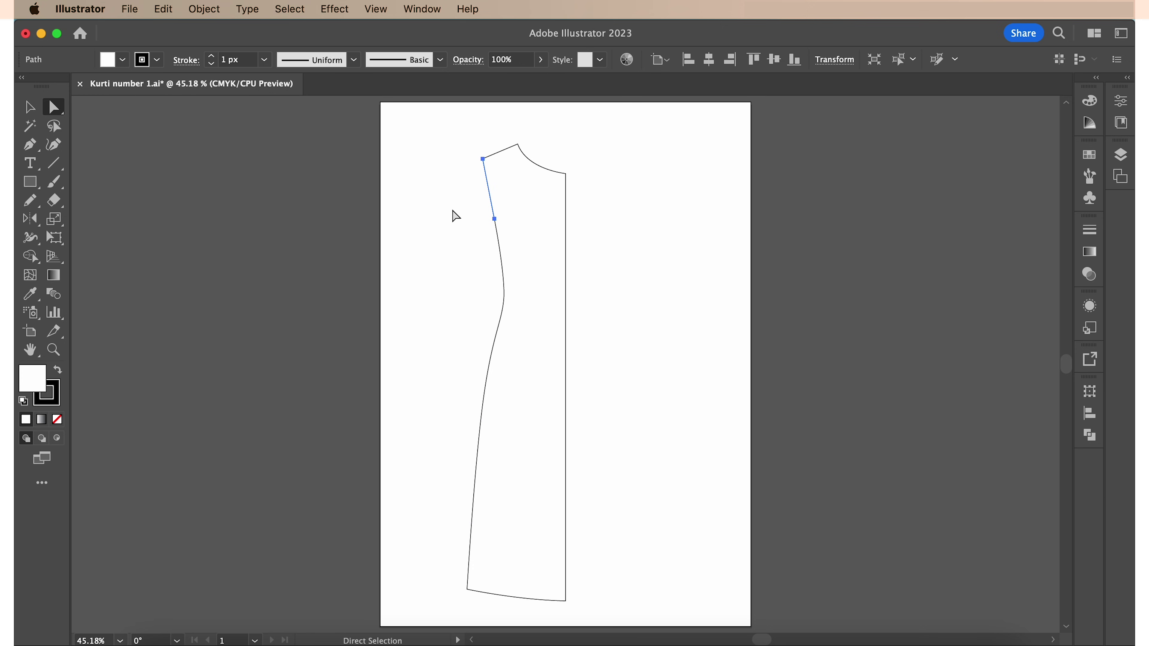
- Continue the pasted armhole segment from the shoulder point as the sleeve's curved outer edge, ending at the cuff corner
key("p")
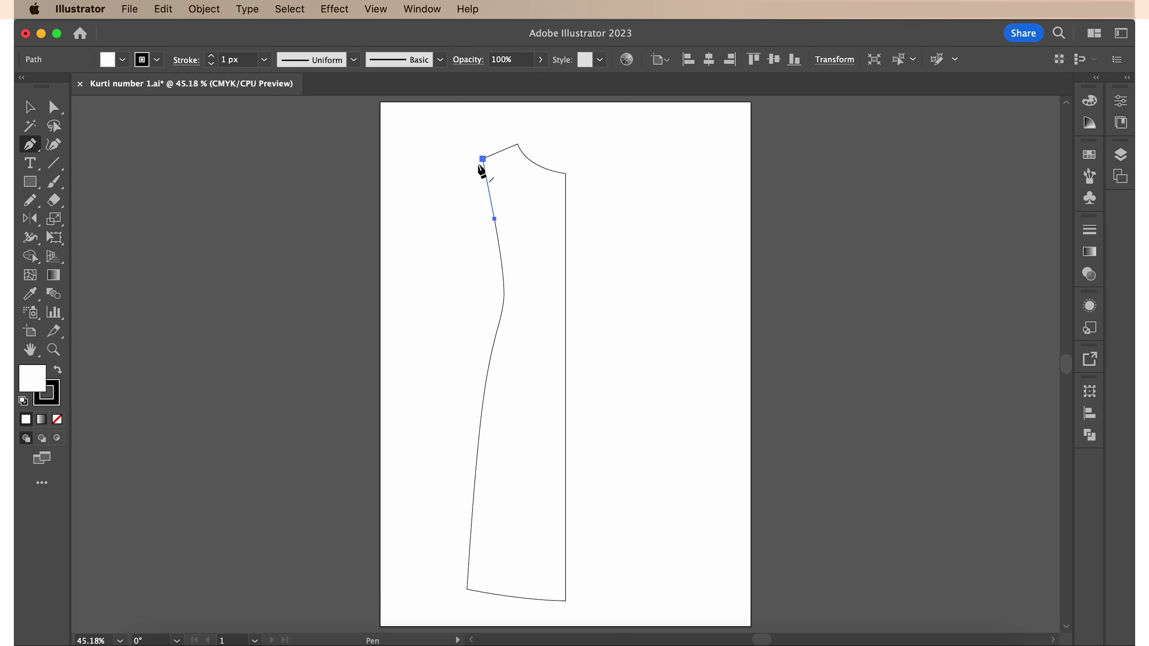
left_click_drag(483, 159, 465, 218)
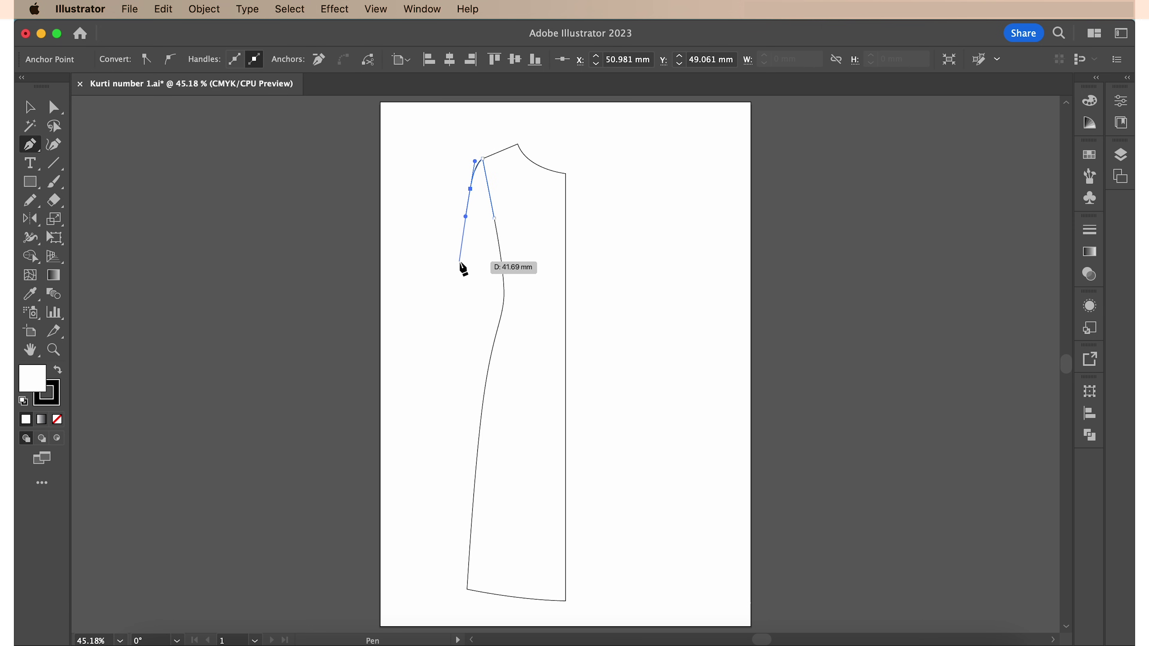
left_click_drag(454, 271, 451, 280)
left_click_drag(444, 319, 442, 333)
left_click(435, 364)
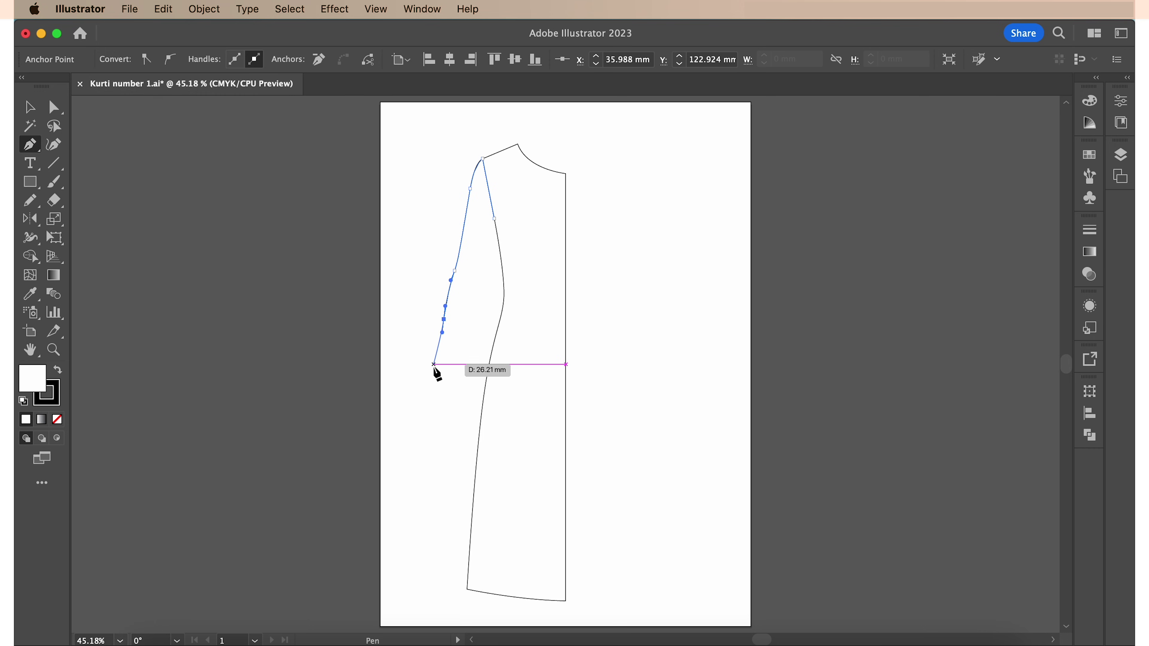
- Draw the curved cuff line and inner sleeve edge back to the armhole, closing the sleeve at about 37 by 121 mm
left_click(474, 373)
left_click_drag(474, 373, 482, 383)
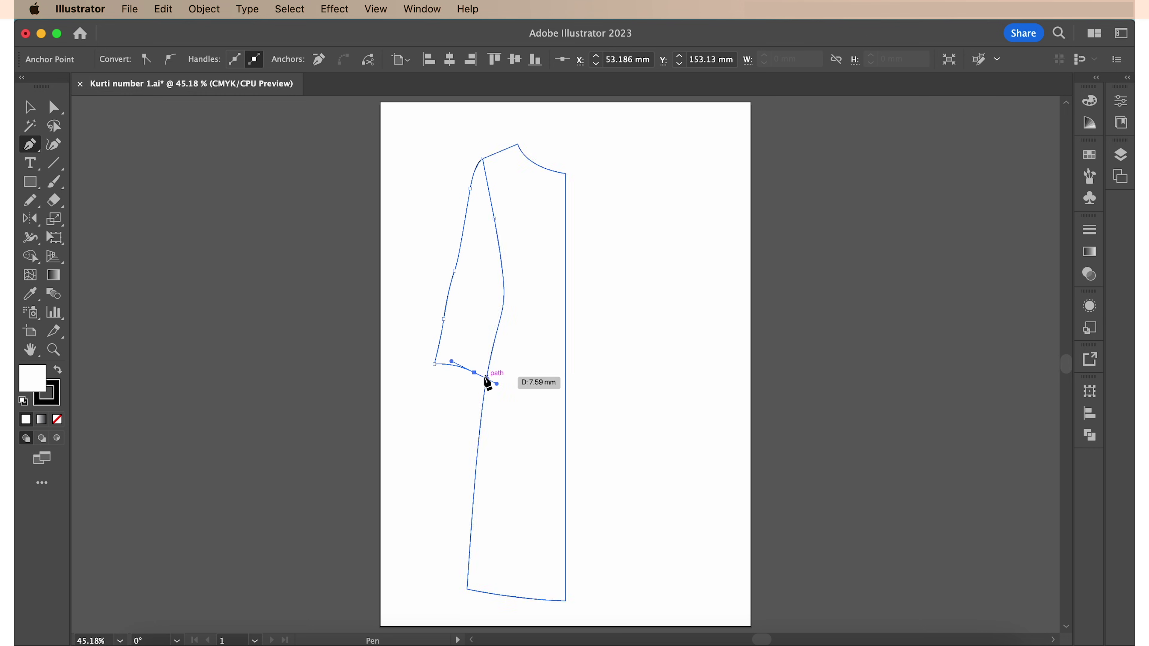
left_click_drag(486, 321, 489, 299)
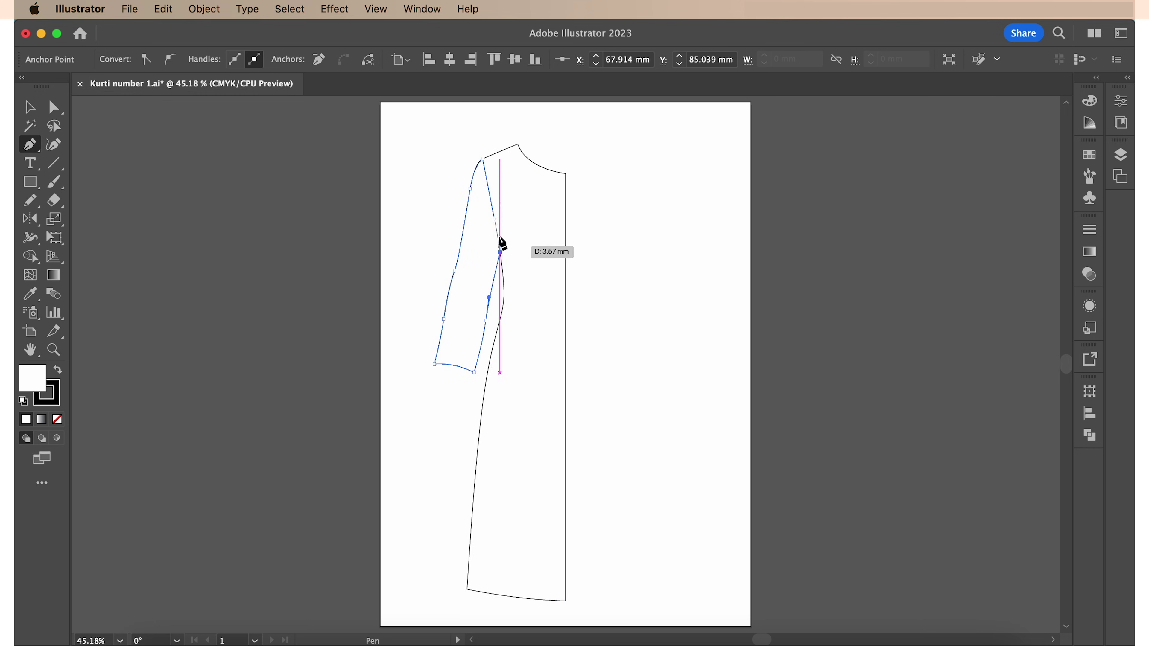
left_click(501, 253)
left_click(405, 258, "super")
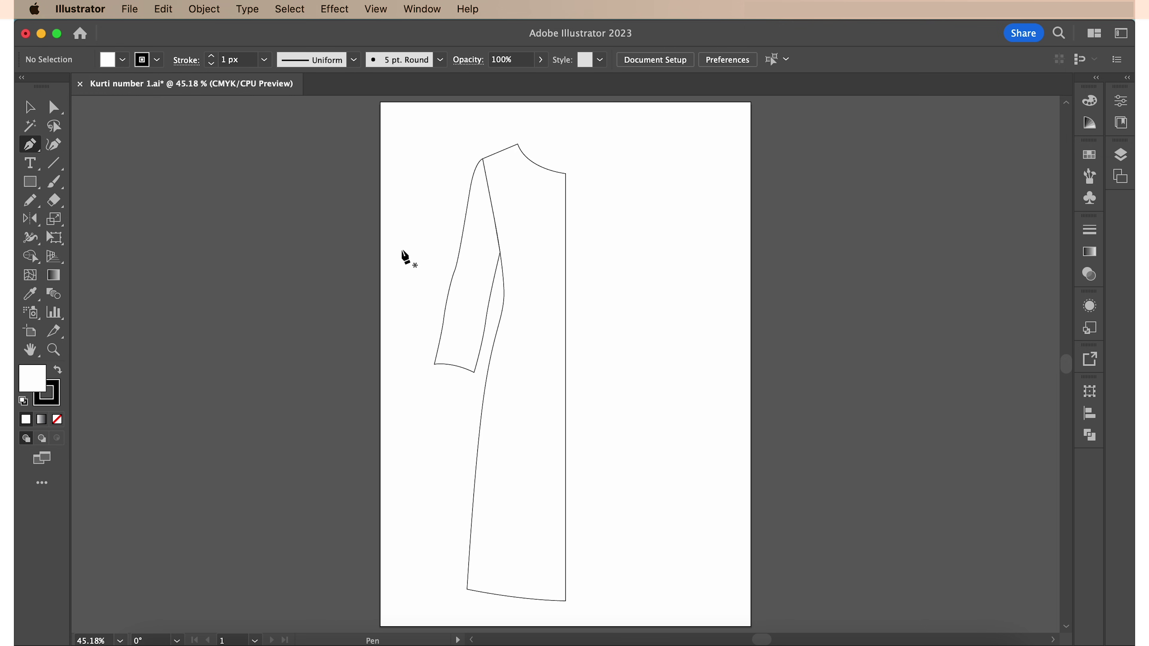
- Copy the curved cuff segment of the sleeve and paste it exactly in front
key("a")
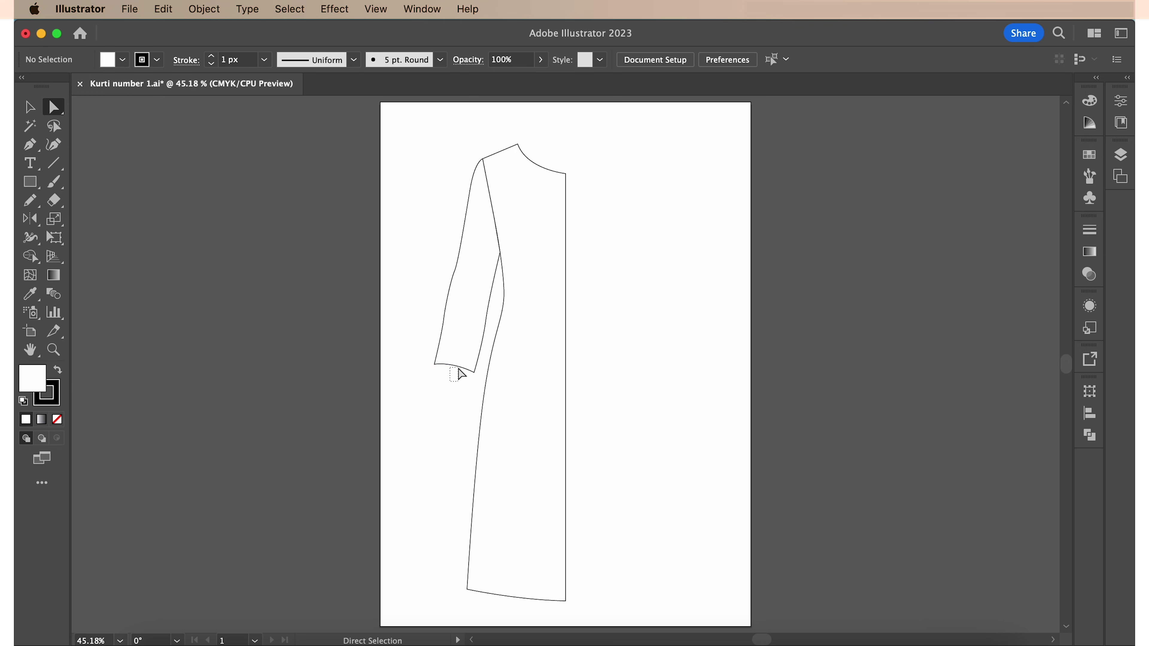
left_click(462, 365)
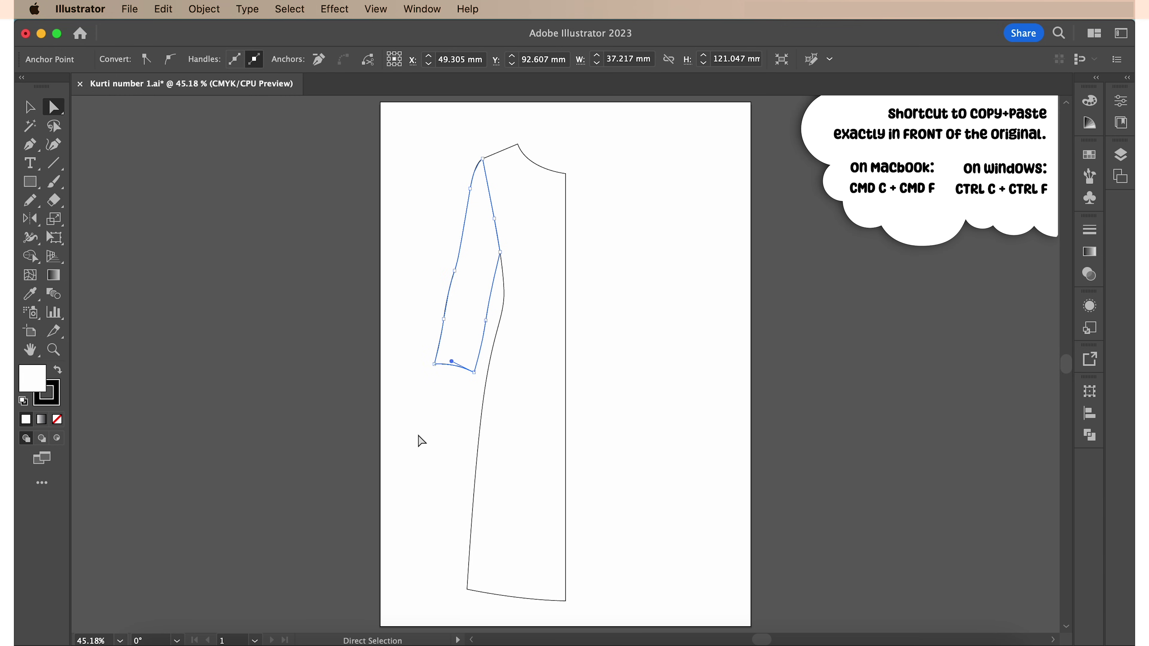
key("super+c")
key("super+f")
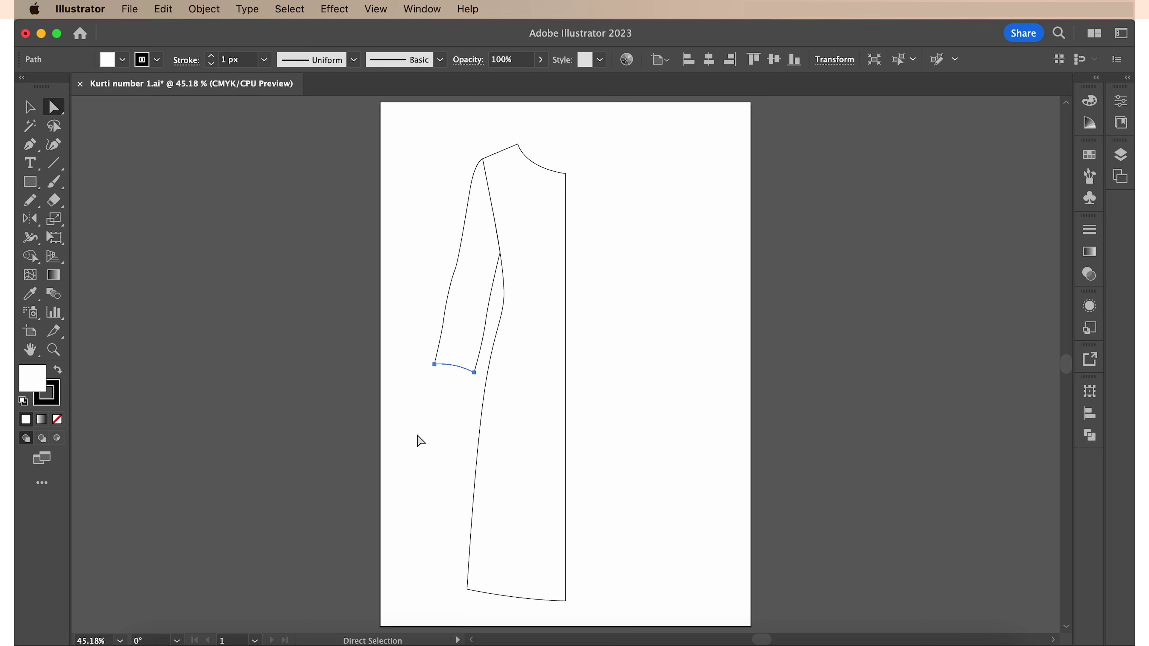
- Draw a downward-bowing curve between the ends of the pasted cuff segment to close it into a sleeve opening shape
key("super+equal")
key("super+equal")
key("super+equal")
key("super+equal")
key("super+equal")
key("super+equal")
key("super+equal")
key("p")
left_click_drag(393, 333, 443, 366)
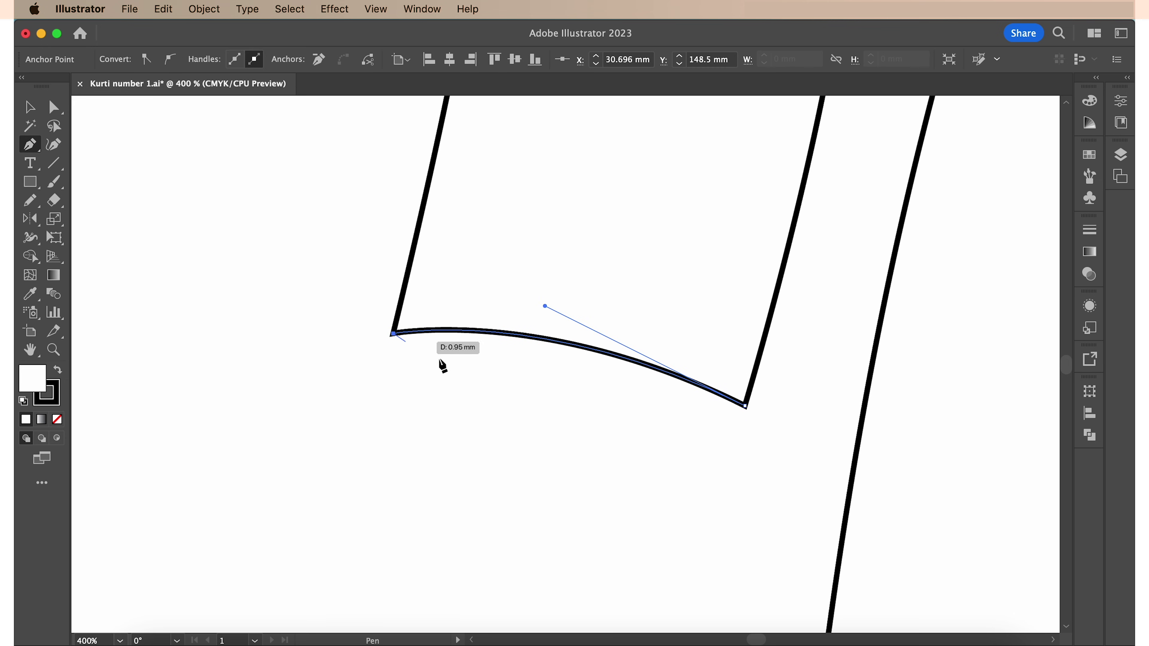
left_click_drag(549, 395, 641, 415)
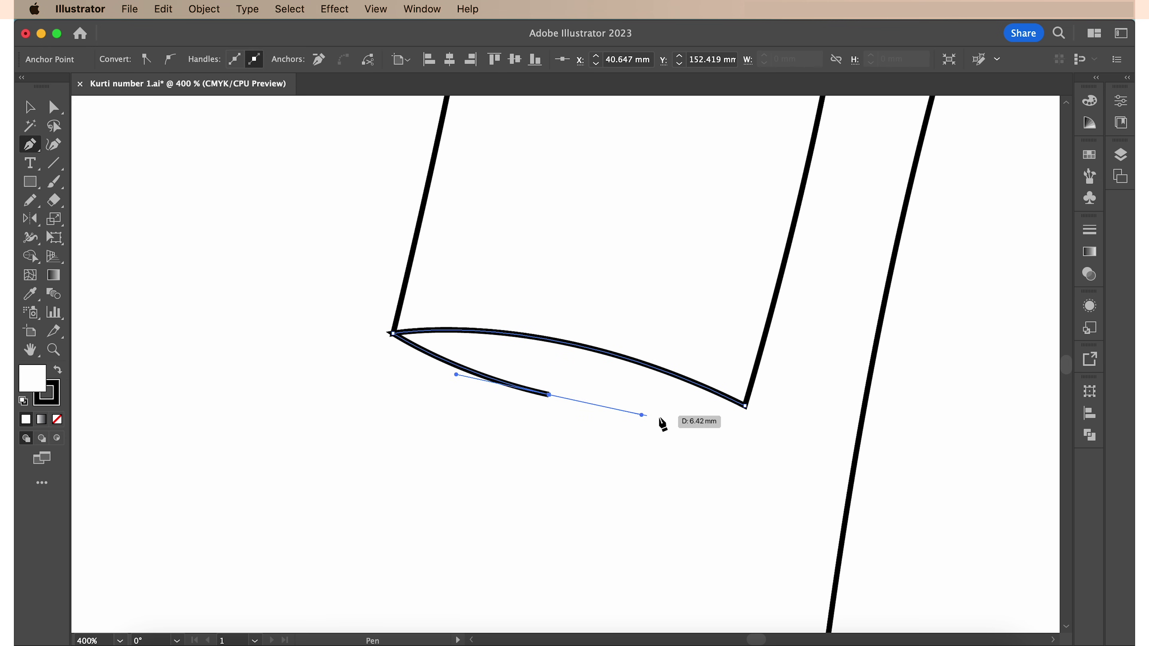
left_click(745, 407)
key("super+shift+a")
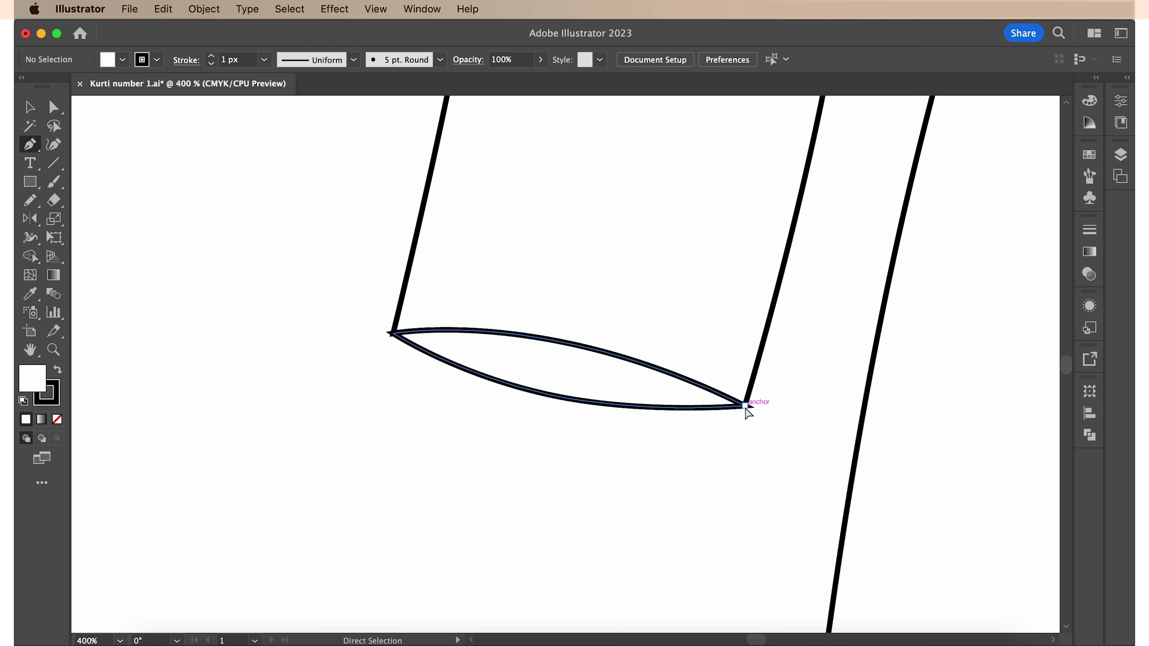
key("super+0")
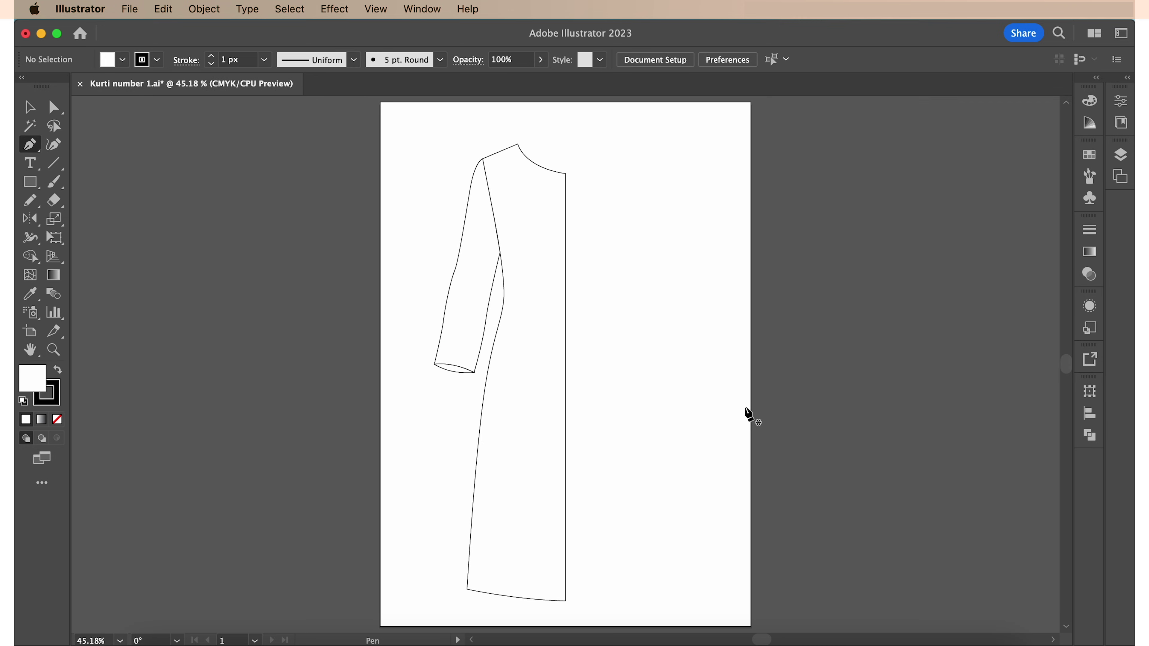
- Copy the half-body outline and paste it exactly behind the original for the back panel
key("v")
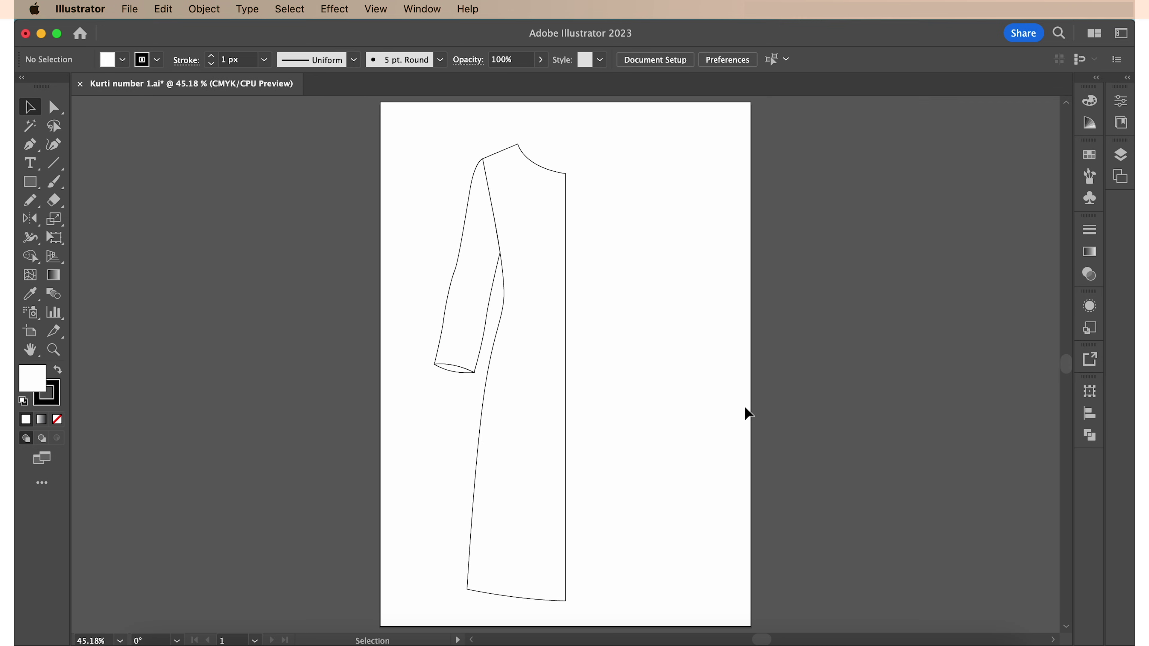
left_click(566, 411)
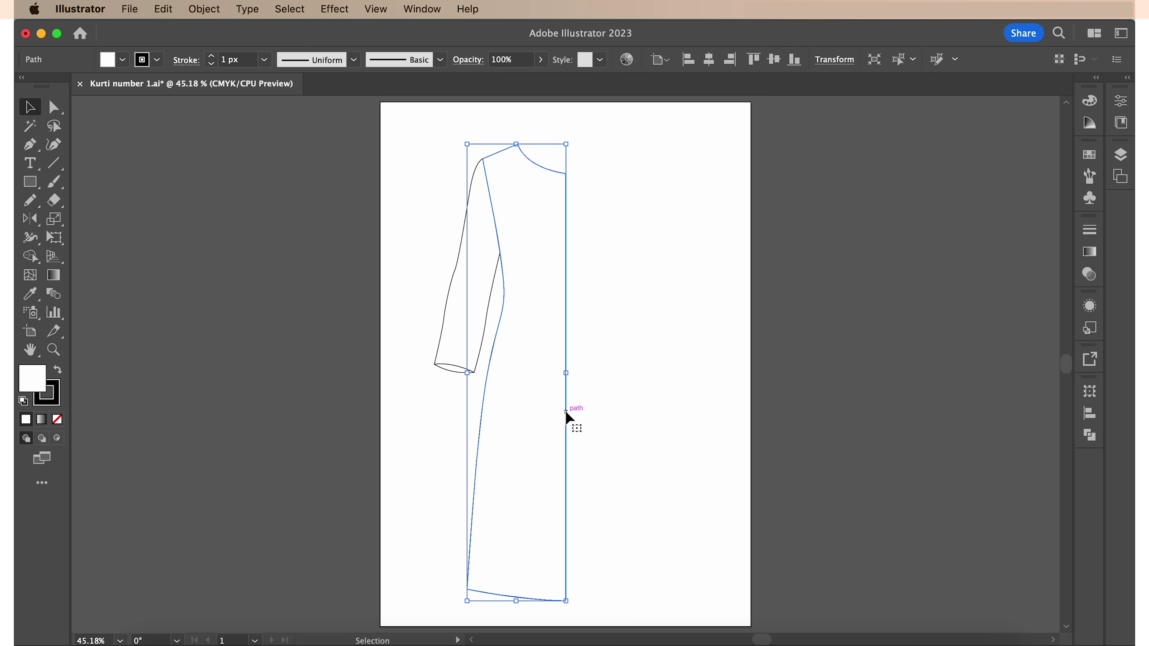
key("super+c")
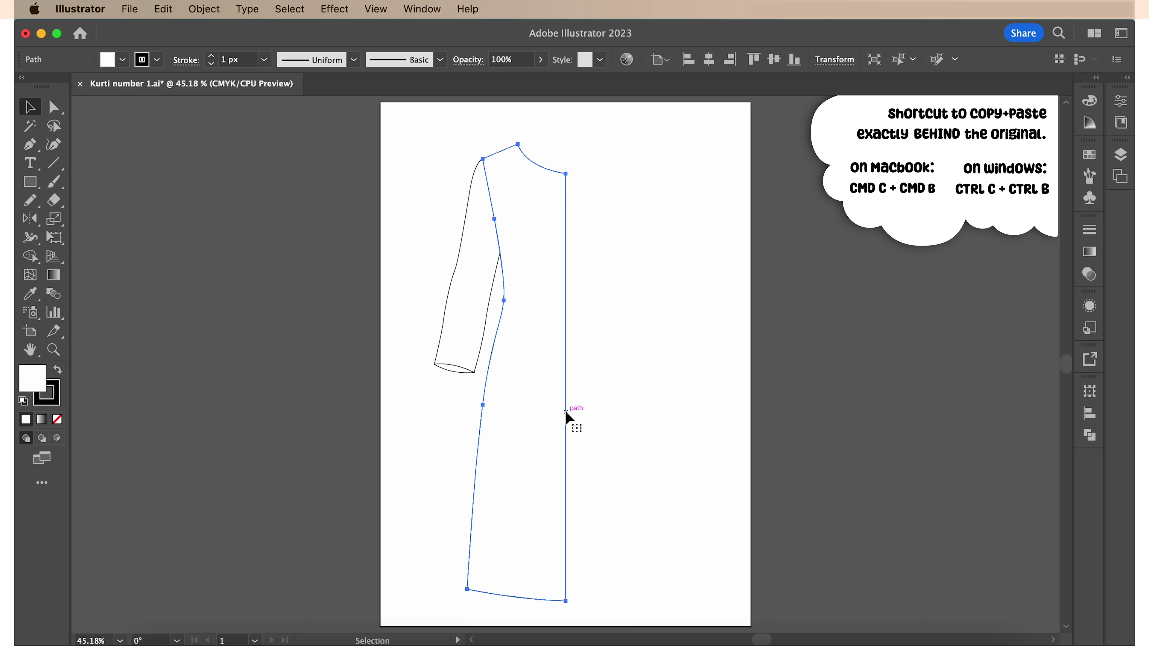
key("super+b")
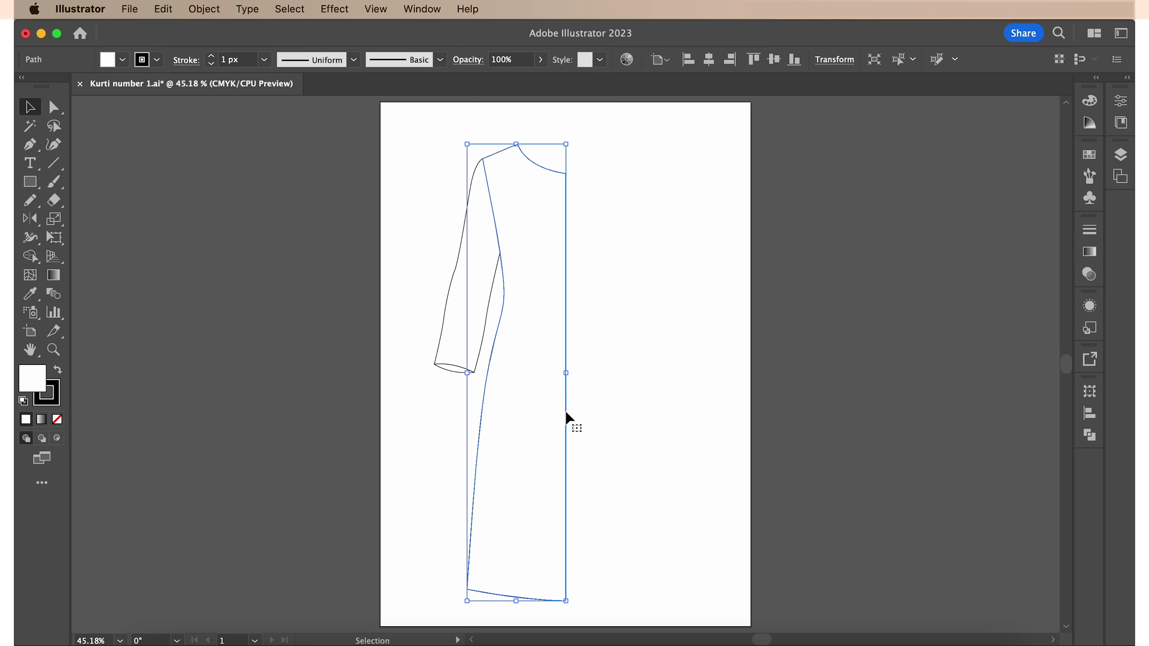
- Raise the centre neckline point of the back panel and adjust the neck curve's handle to form a higher back neckline
key("a")
left_click(567, 174)
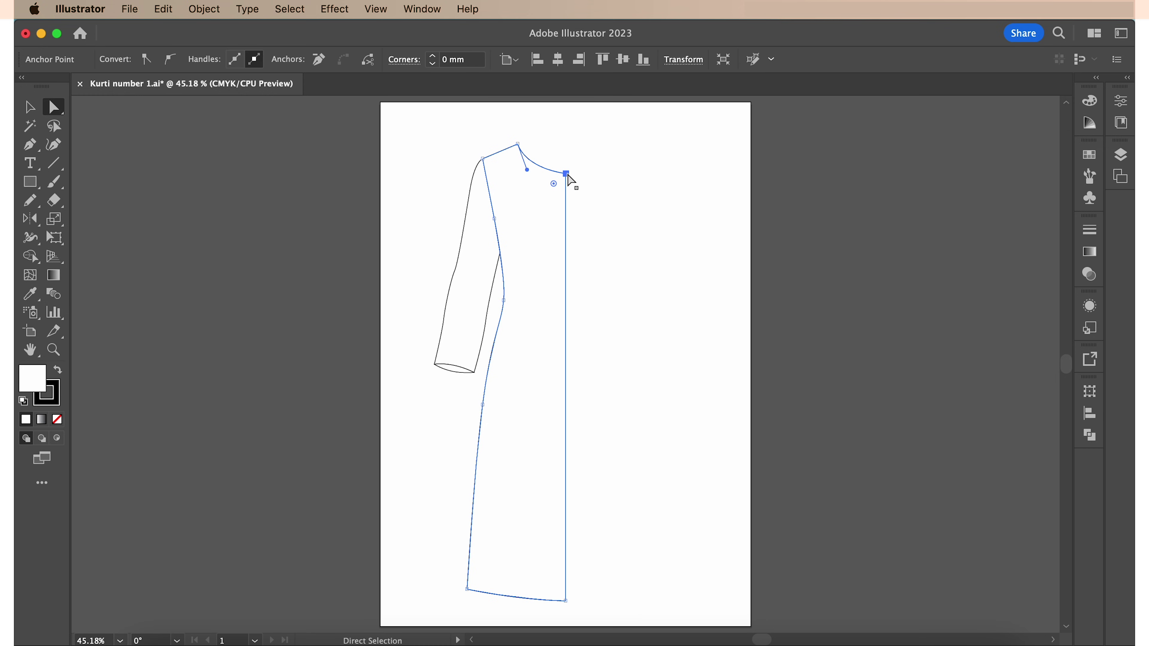
key("Up")
key("Up")
key("Up")
key("Up")
key("Up")
key("Up")
key("Up")
key("Up")
key("Up")
key("Up")
key("Up")
key("Up")
key("Up")
left_click_drag(527, 169, 533, 166)
- Lower the back panel's hem below the front and shift its outer hem corner outward to show the side slit
left_click(566, 602)
left_click_drag(566, 602, 566, 609)
left_click_drag(466, 590, 468, 598)
key("Left")
key("Left")
key("Left")
key("Left")
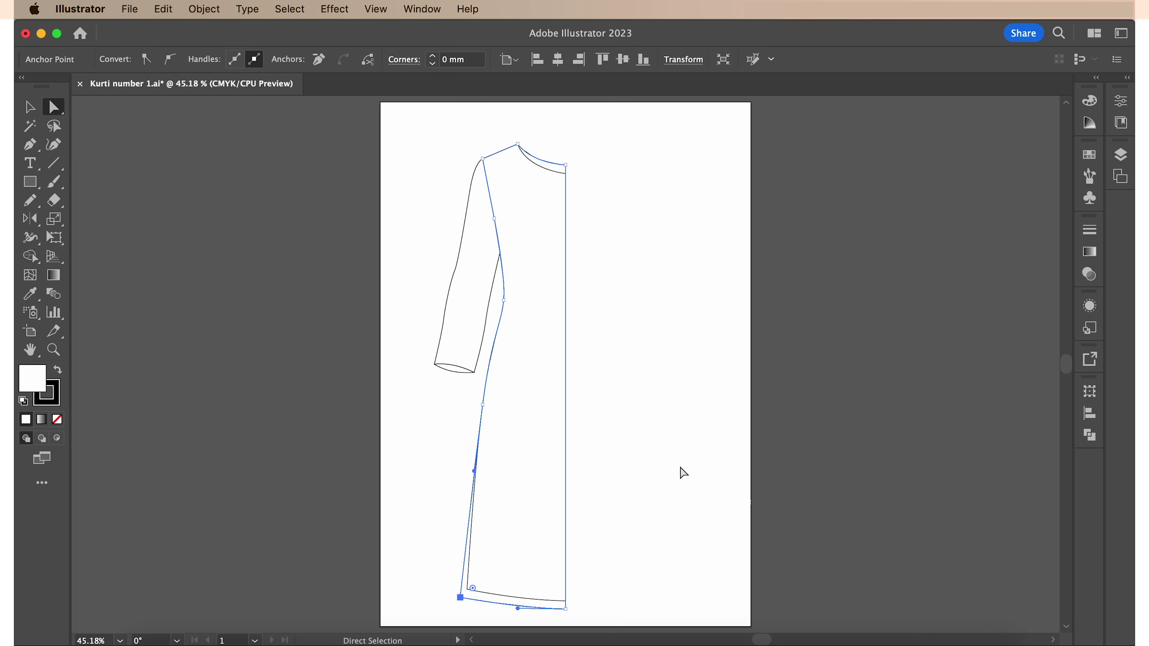
left_click(681, 469)
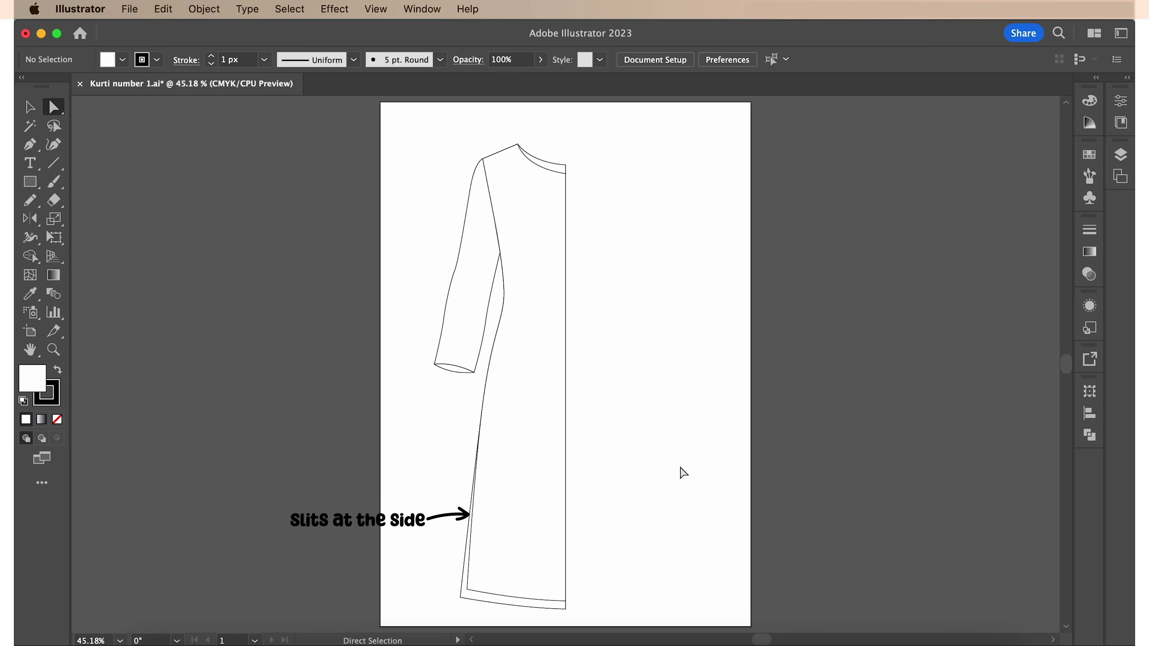
- Group all the pieces of the half kurti, including the body panels, sleeve and cuff opening
key("v")
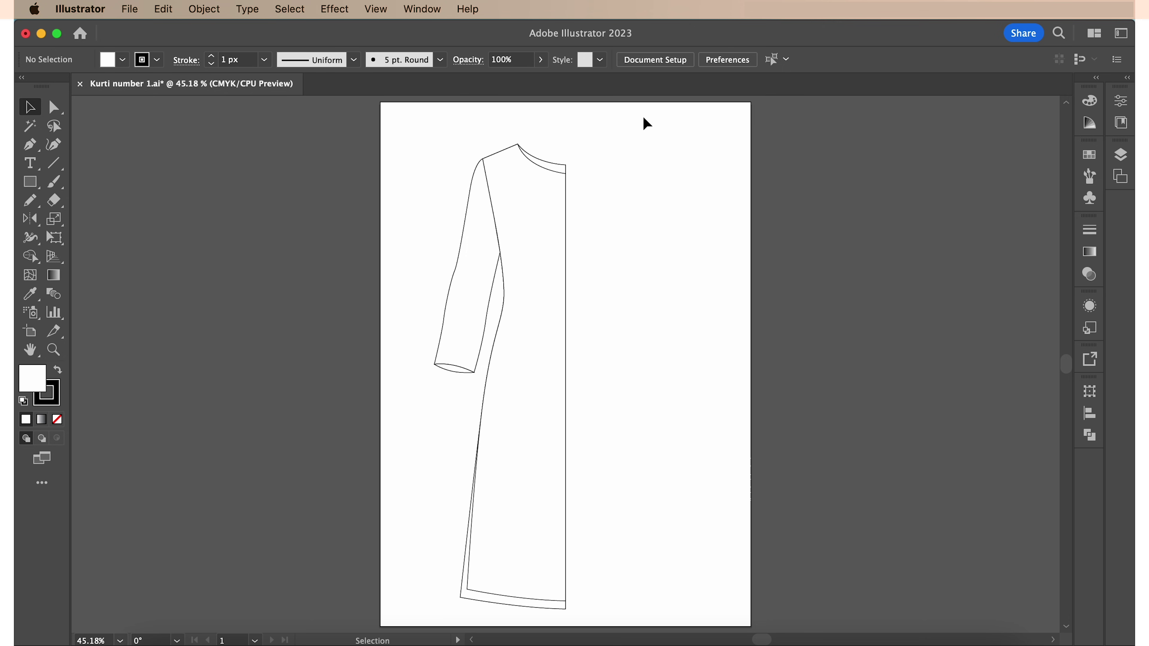
left_click_drag(643, 116, 423, 621)
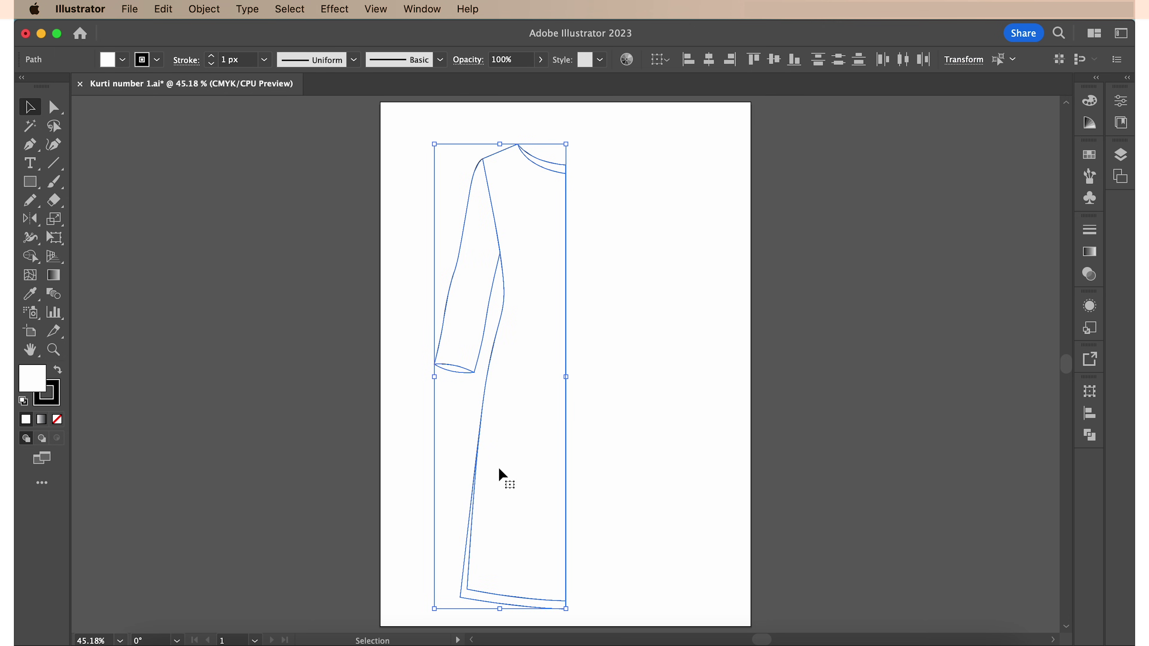
key("super+g")
- Reflect a copy of the half kurti across a vertical axis through the centre-front neckline point
key("o")
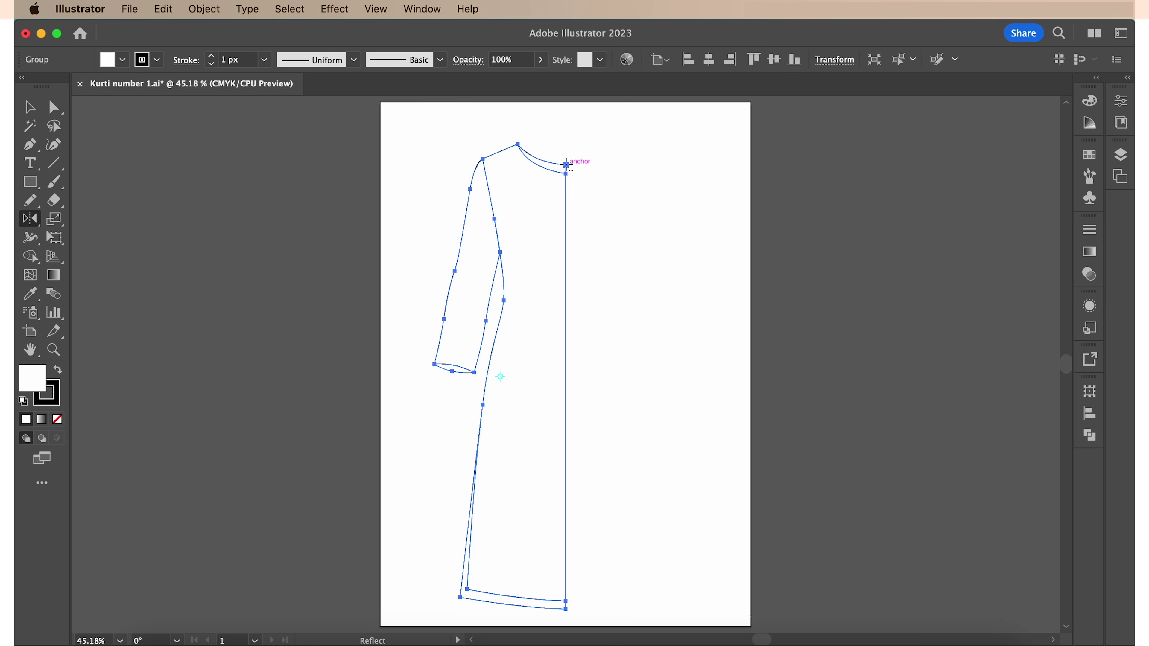
left_click(567, 165, "alt")
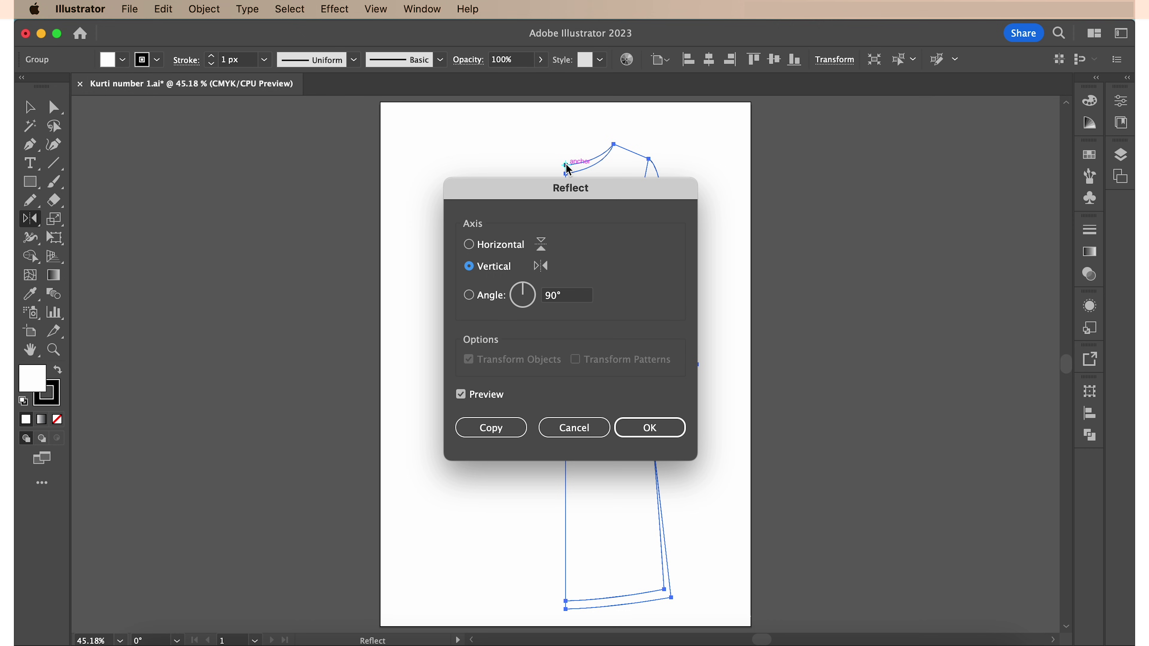
left_click(490, 429)
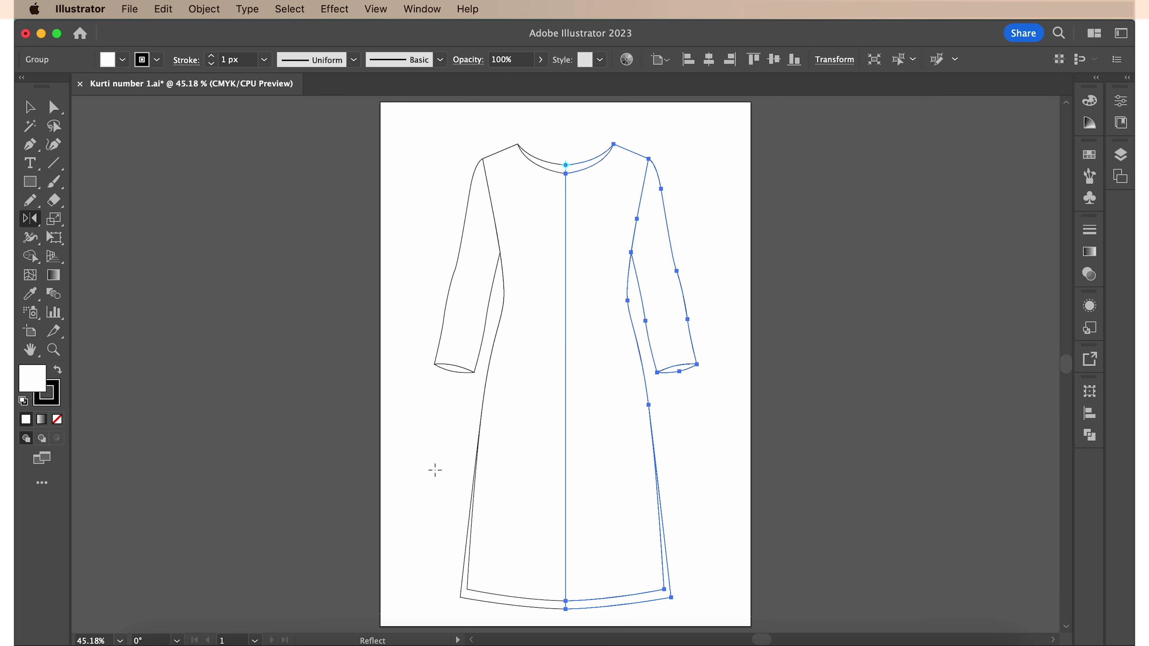
key("super+shift+a")
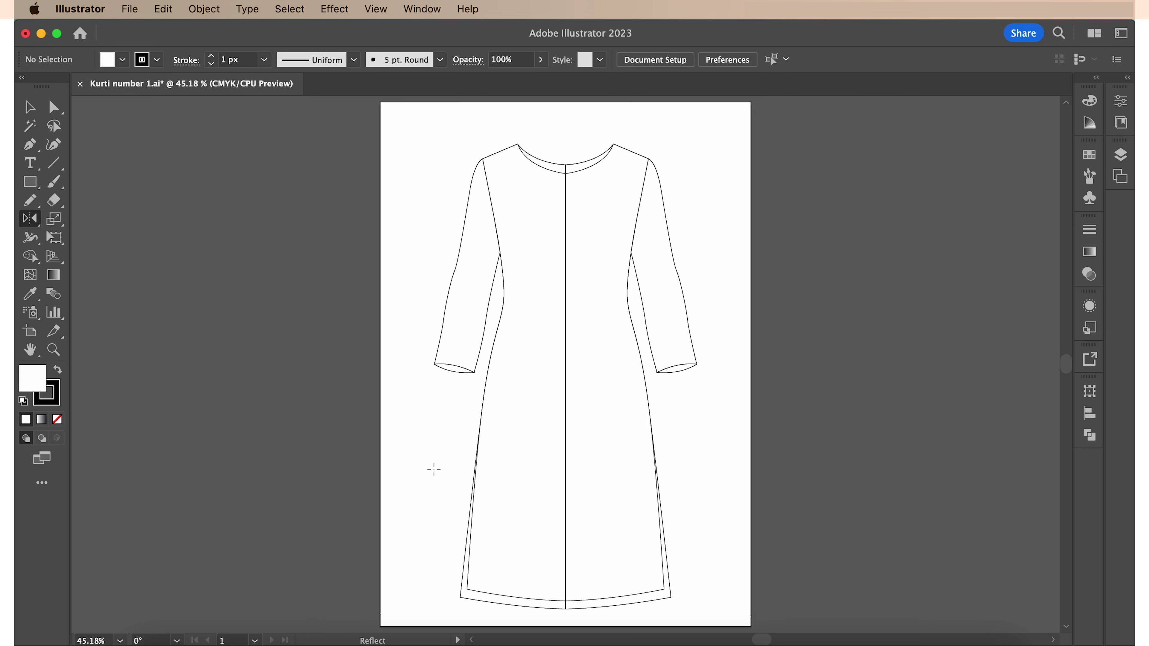
- Select both halves of the front body panel and unite them into one shape
key("v")
key("a")
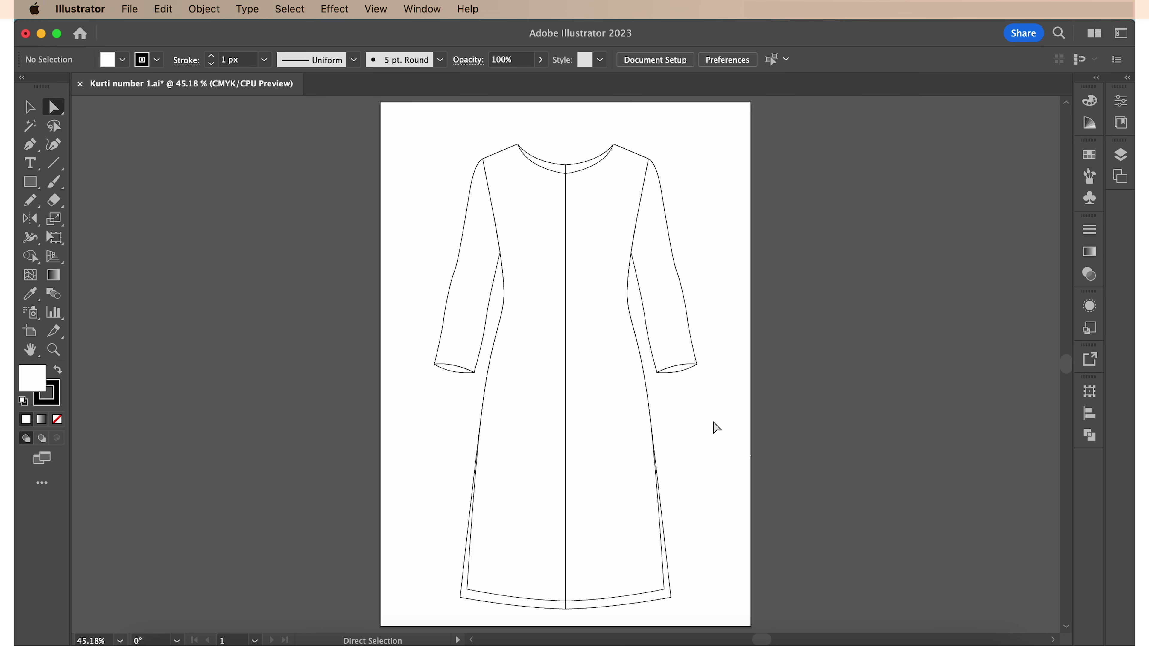
left_click(616, 448)
left_click(545, 466, "shift")
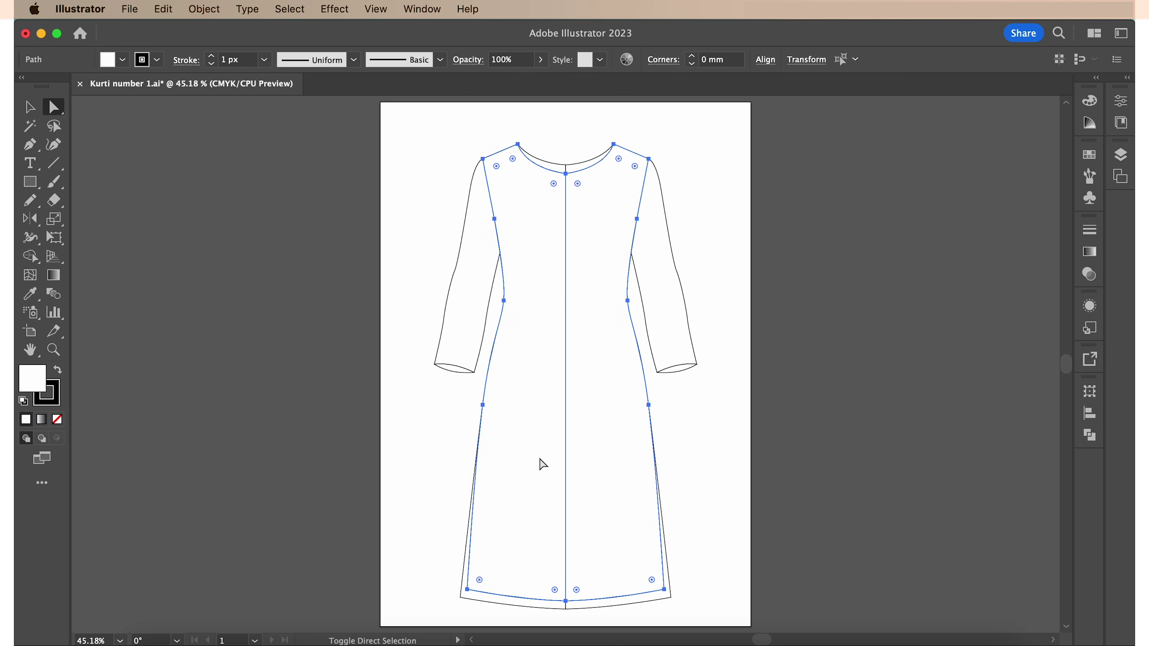
left_click(1091, 435)
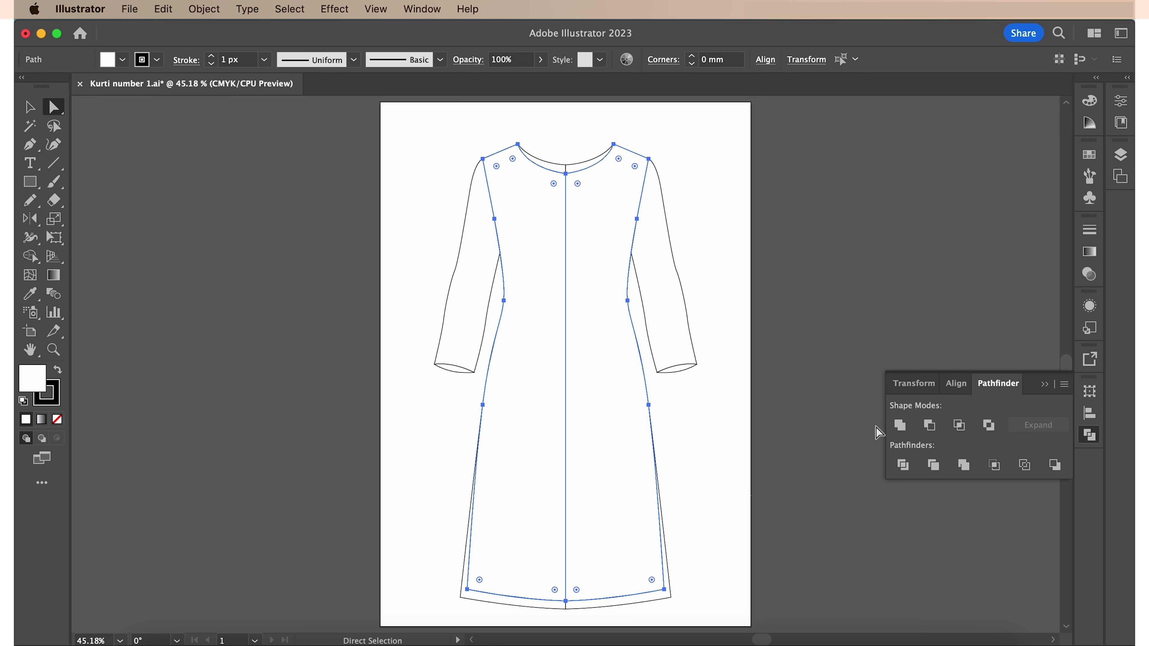
left_click(901, 425)
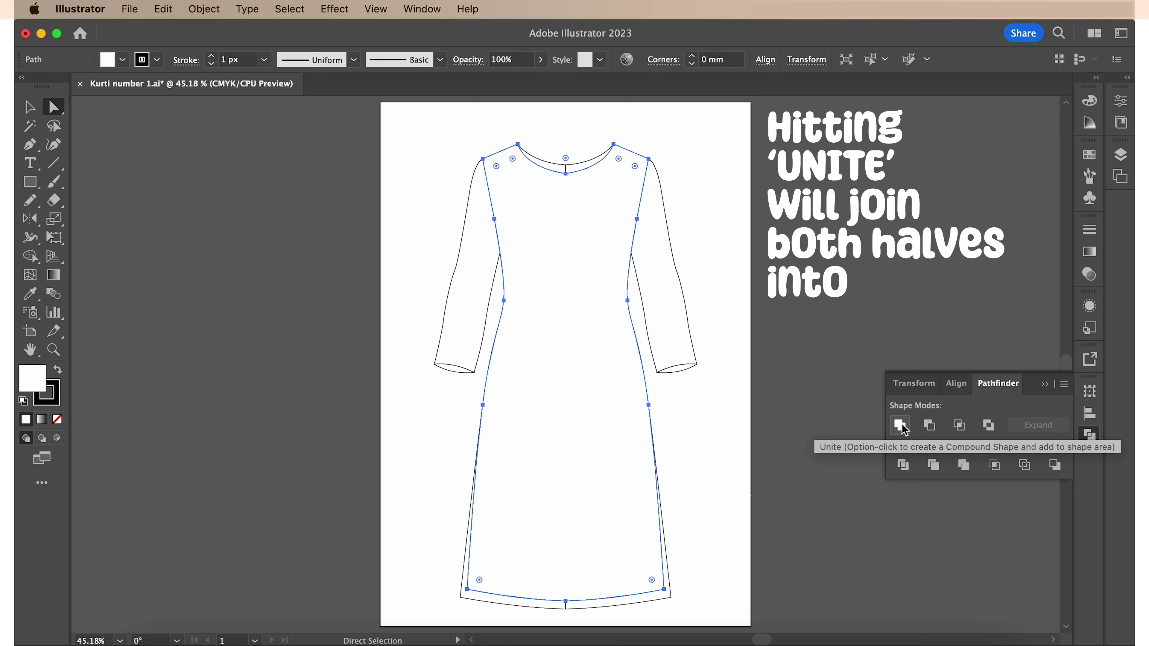
left_click(817, 504)
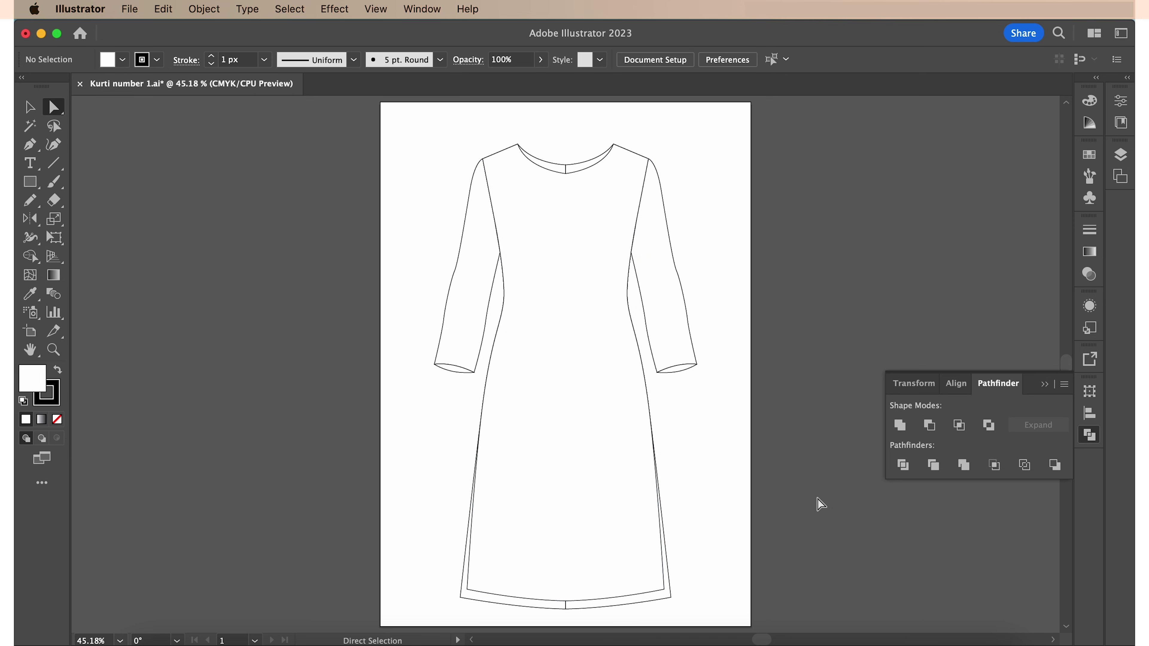
- Select both halves of the back body panel and unite them into one shape
left_click(671, 598)
left_click(547, 610, "shift")
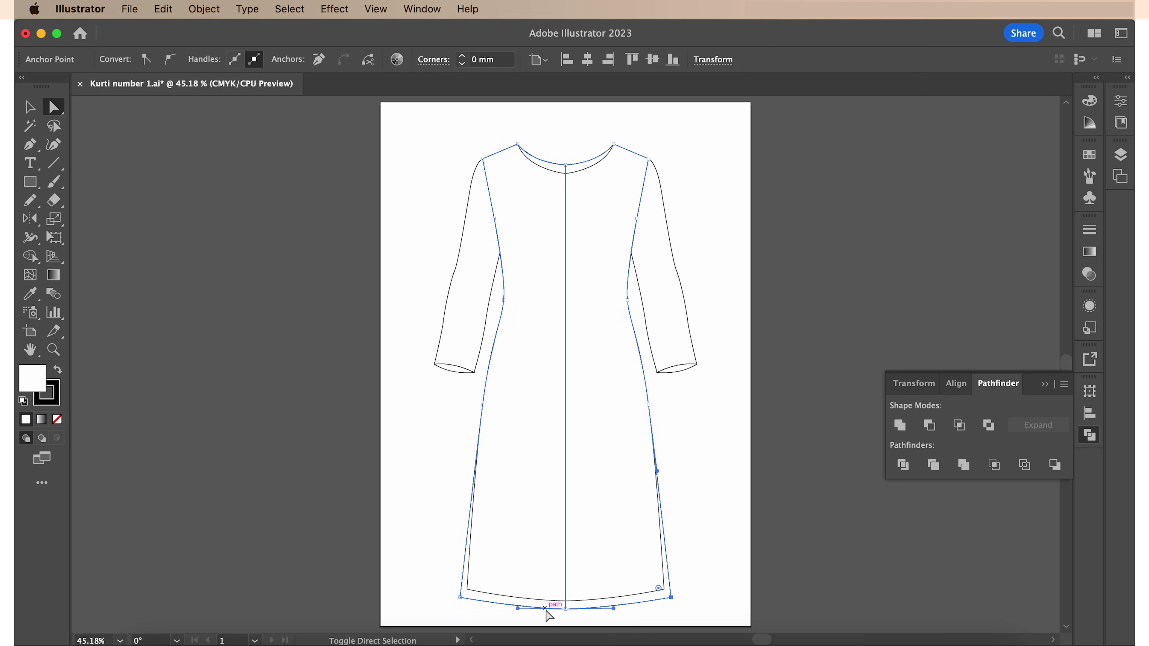
left_click(908, 431)
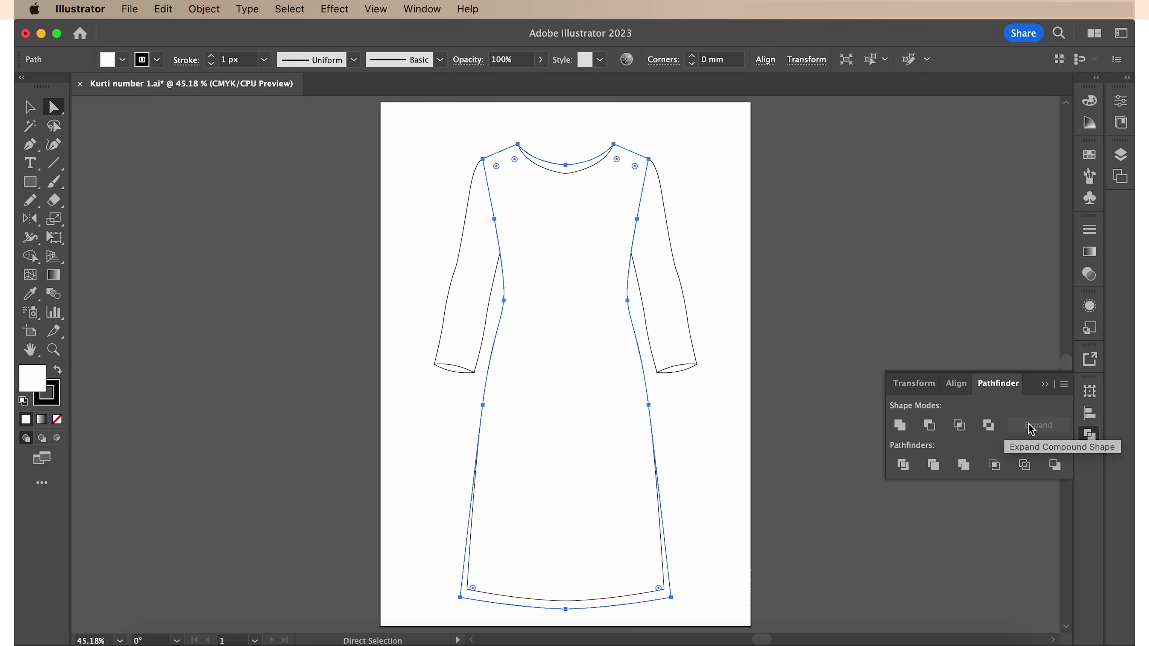
left_click(1089, 435)
left_click(774, 399)
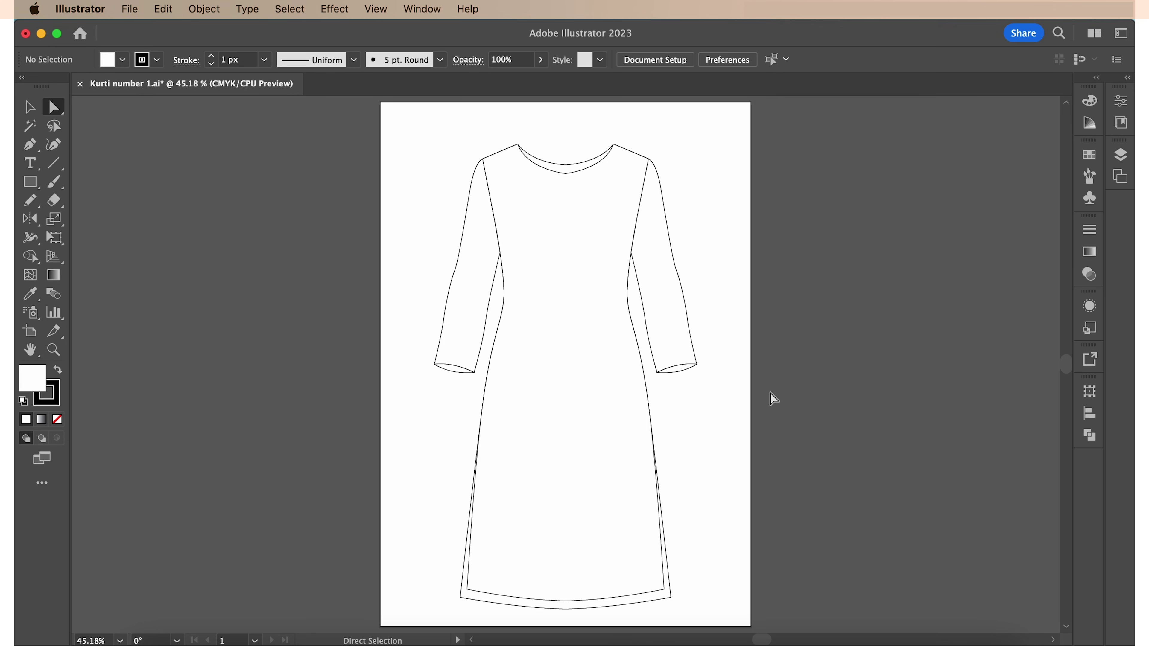
- Round the centre point of the front neckline with a corner radius of about 30.5 mm
key("super+equal")
key("super+equal")
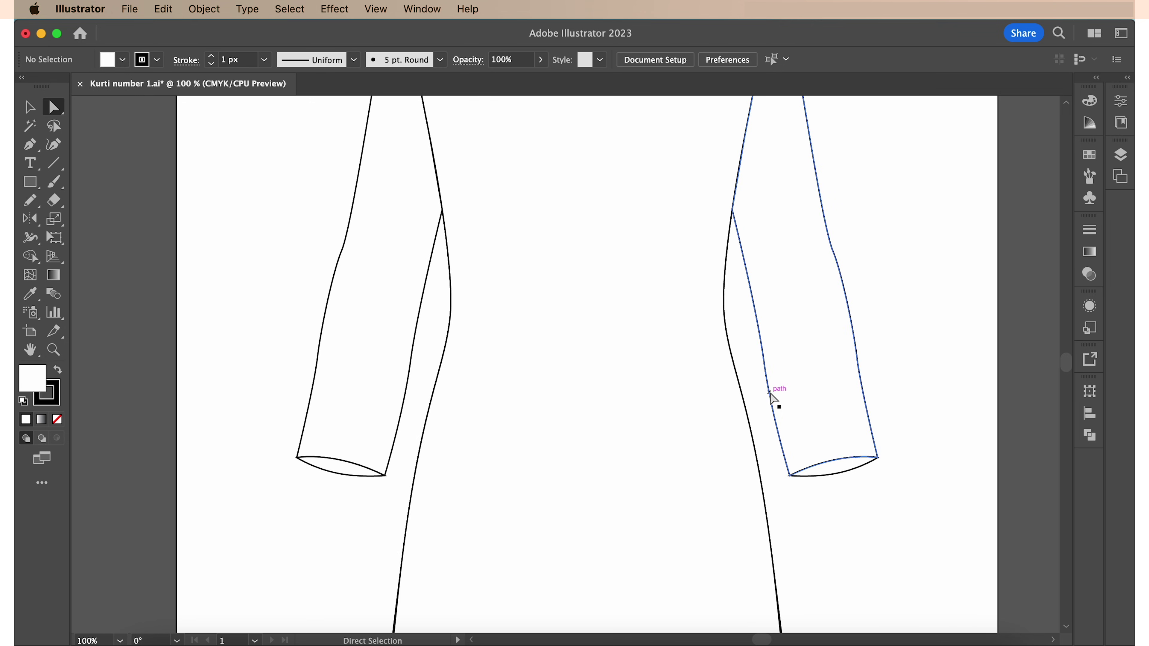
scroll(771, 394, "up", 10)
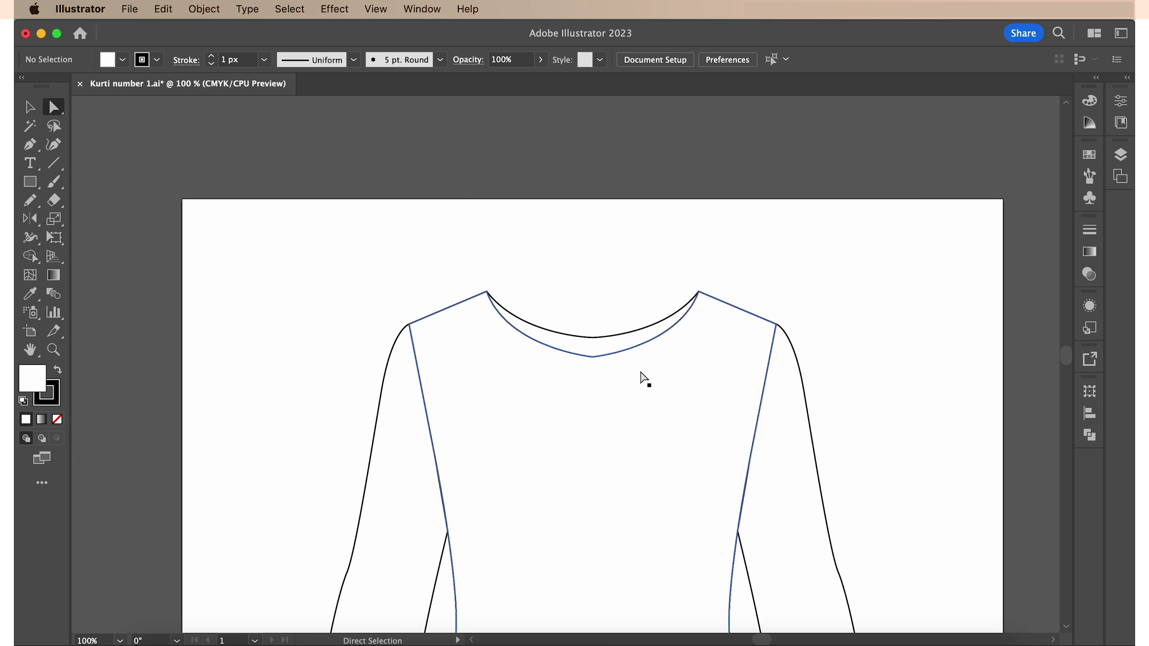
left_click(593, 357)
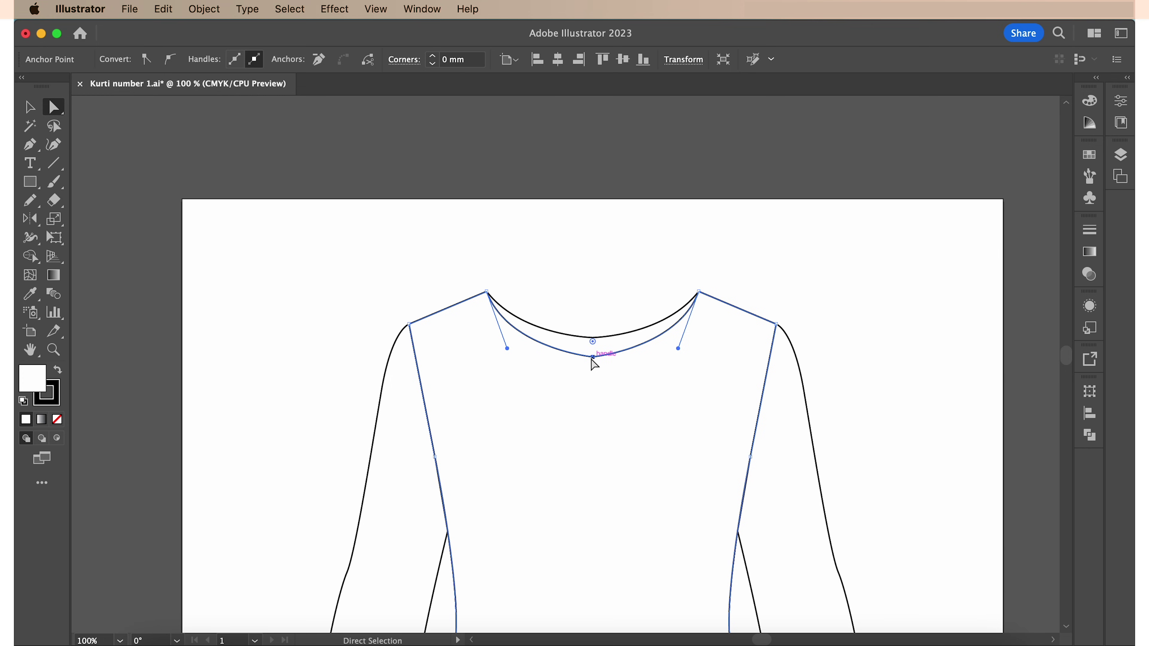
left_click_drag(593, 342, 625, 244)
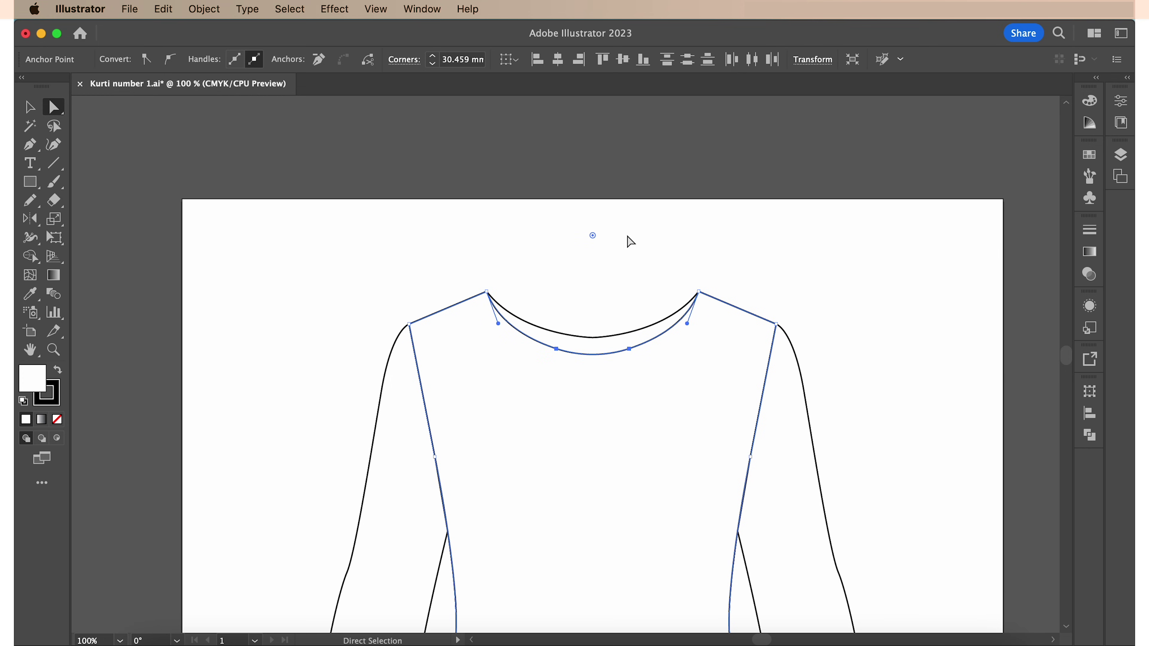
left_click(713, 235)
key("super+0")
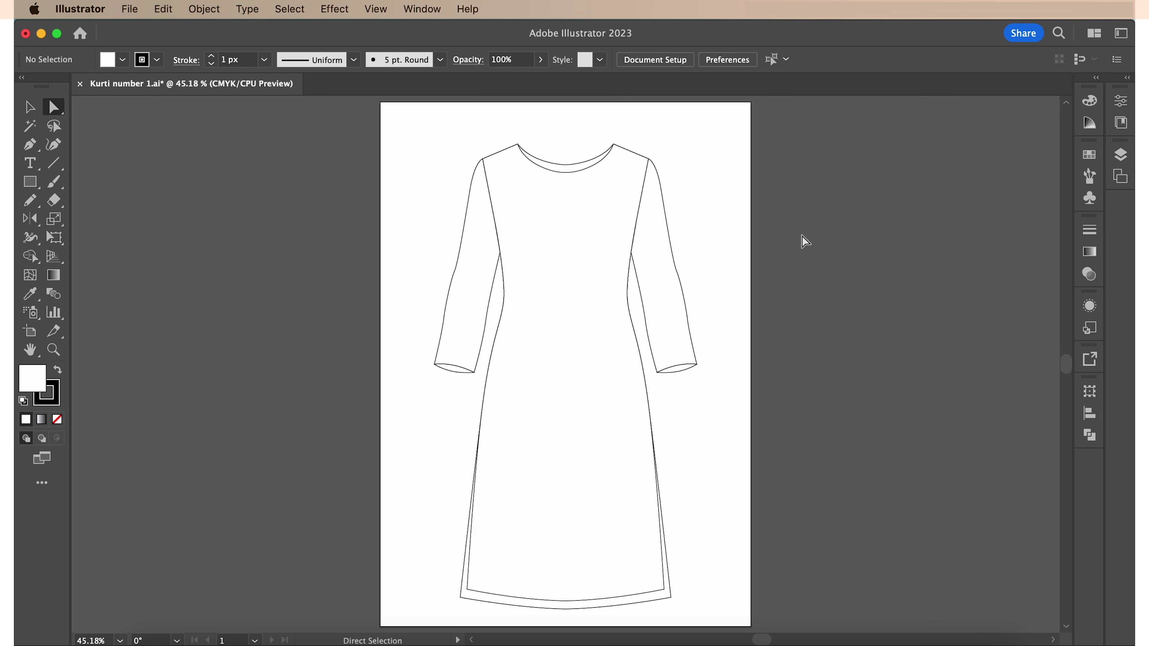
- Lower the two curve points of the front neckline to deepen it, and round off the centre point of the back neckline
left_click(579, 206)
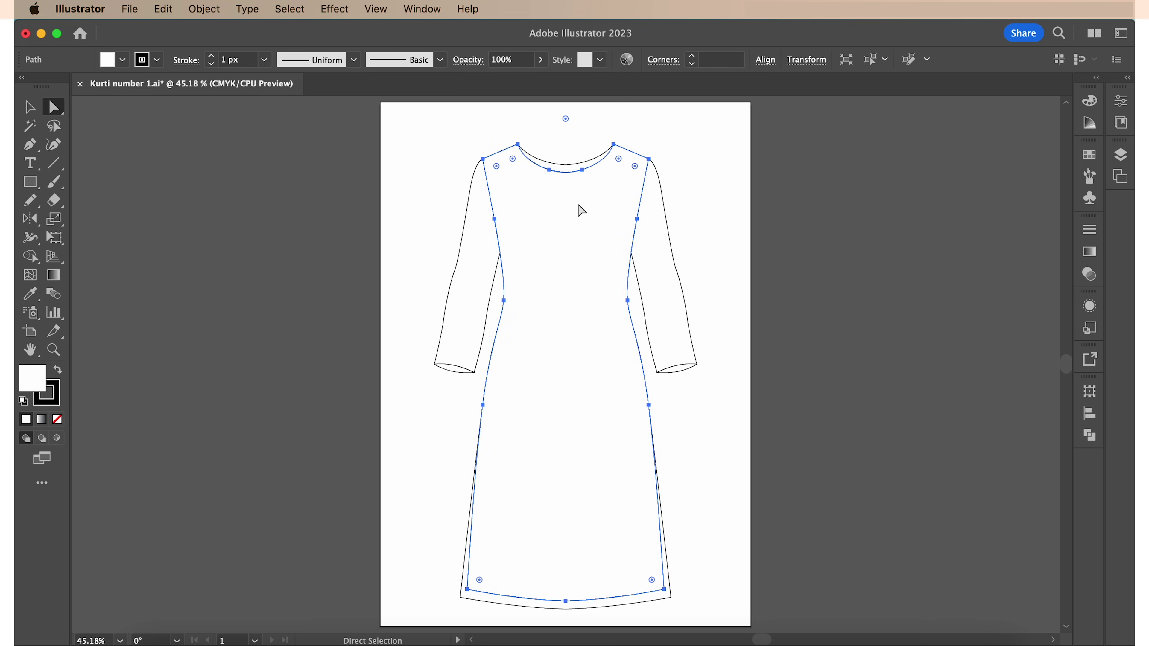
left_click_drag(554, 187, 521, 156)
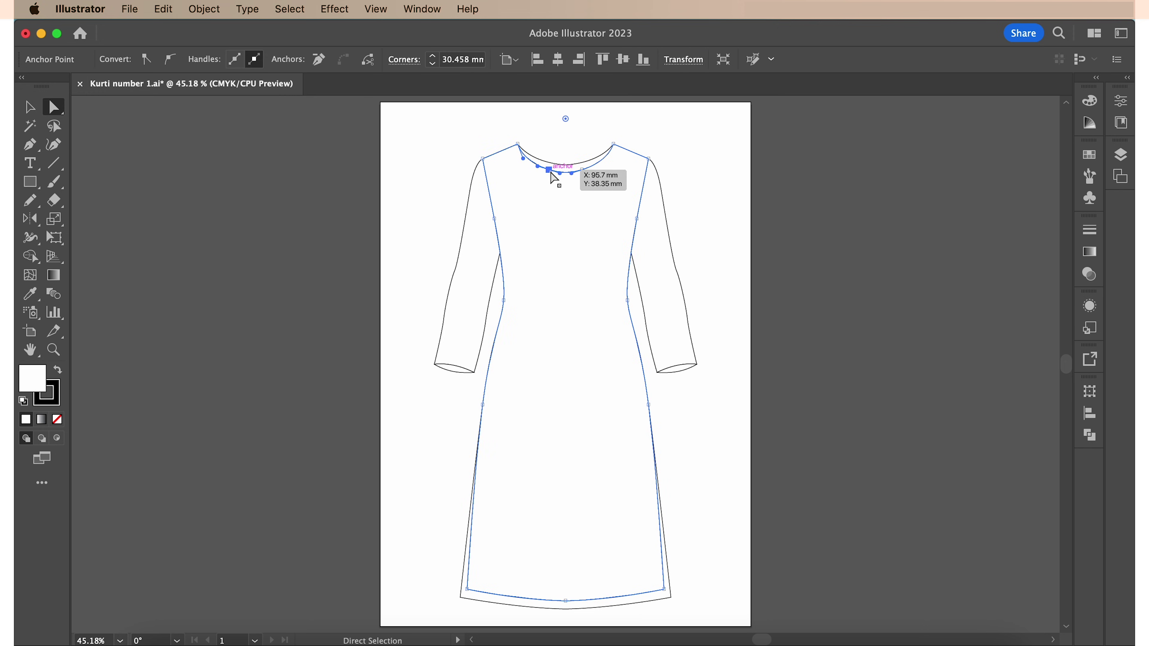
key("Down")
key("Down")
key("Down")
key("Down")
key("Down")
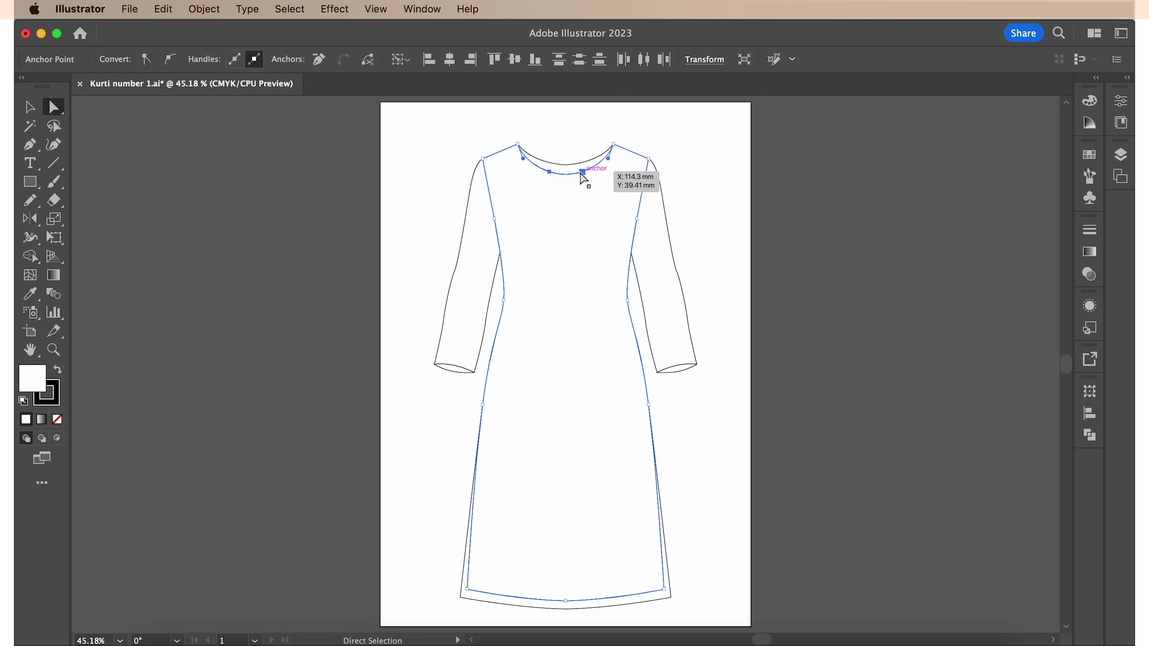
key("Down")
key("Down")
key("Down")
key("Down")
key("Down")
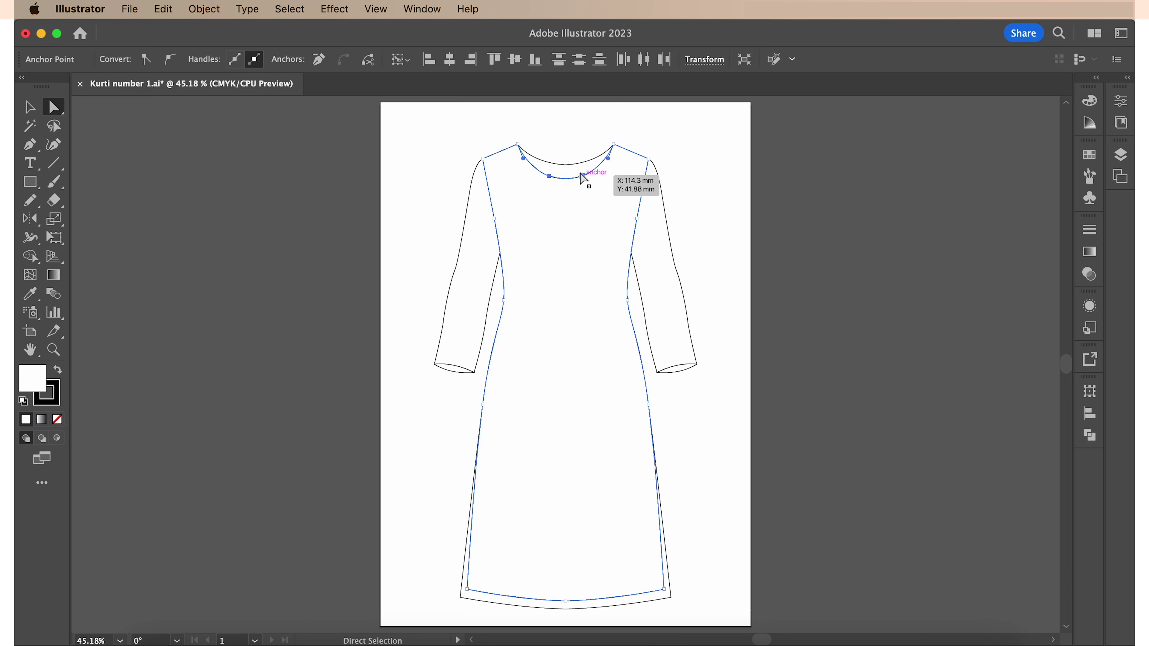
left_click(735, 175)
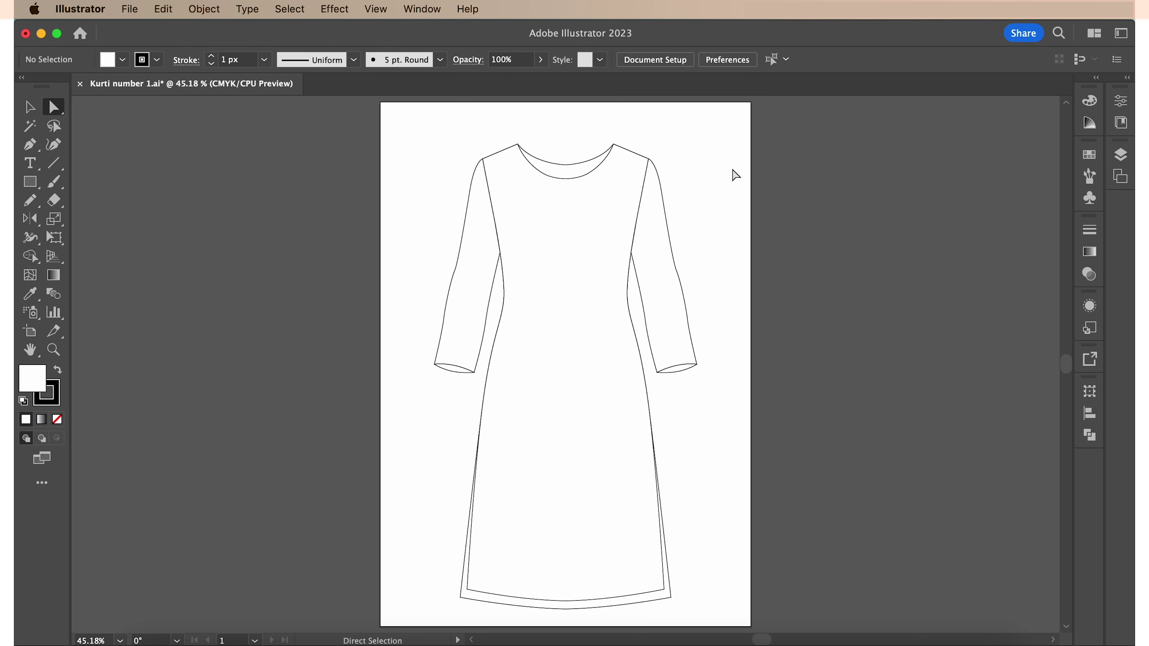
mouse_move(565, 178)
left_mouse_down()
mouse_move(566, 163)
mouse_move(566, 178)
left_mouse_up()
left_click(755, 190)
- Isolate the front body panel's path for editing on its own
left_click(572, 279)
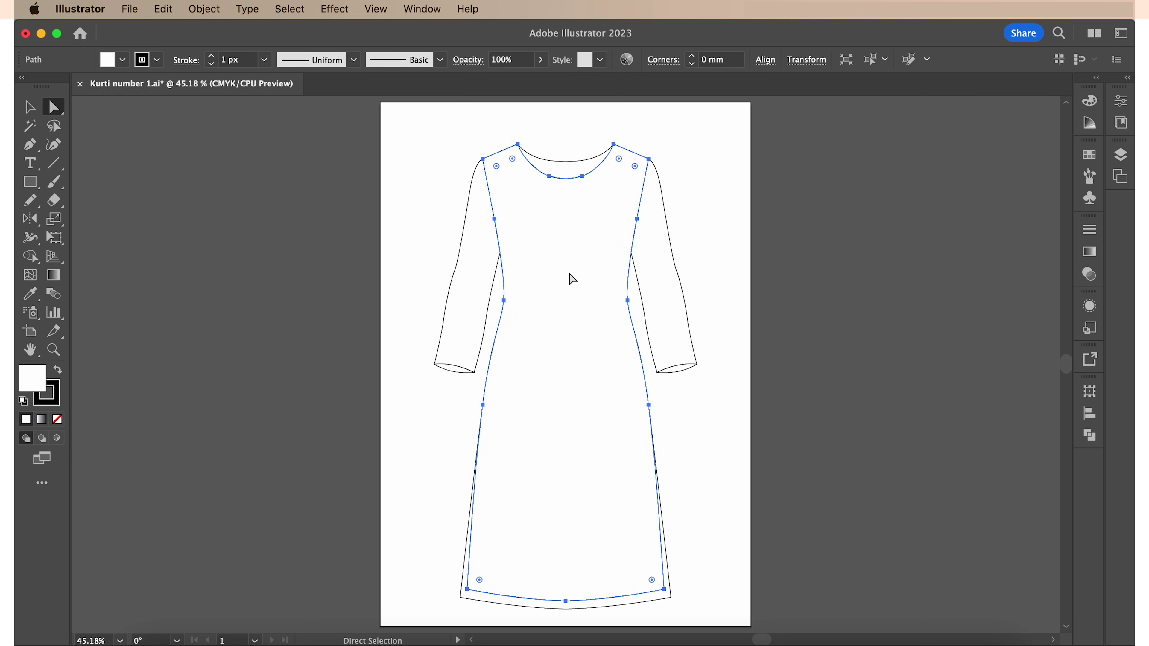
right_click(572, 280)
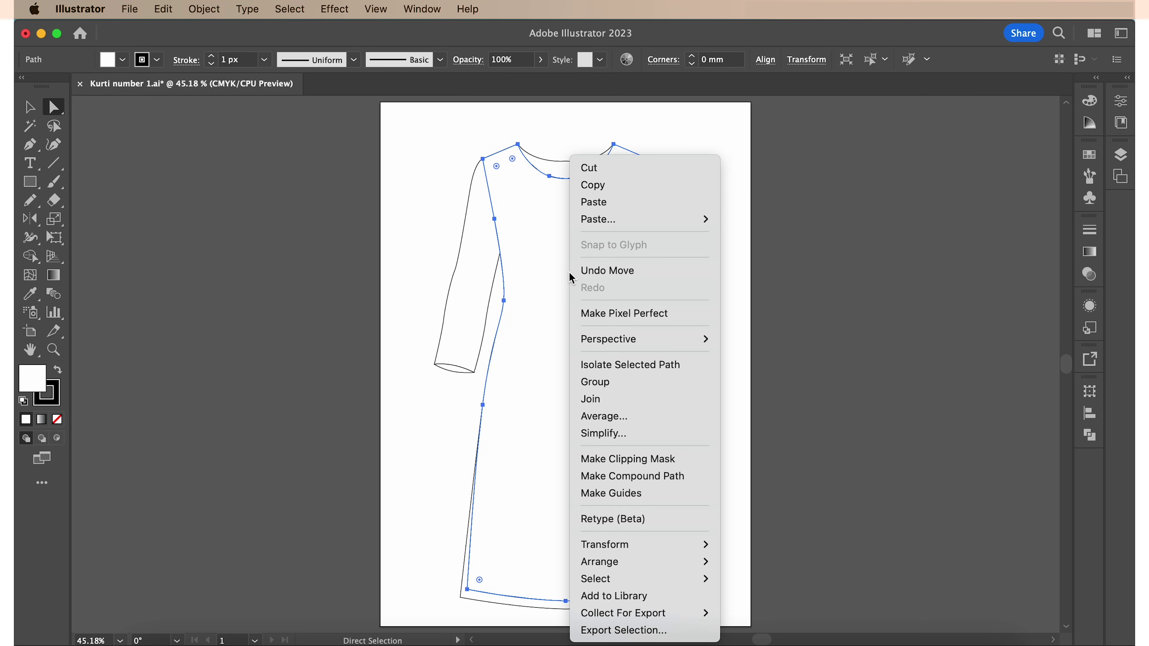
left_click(614, 369)
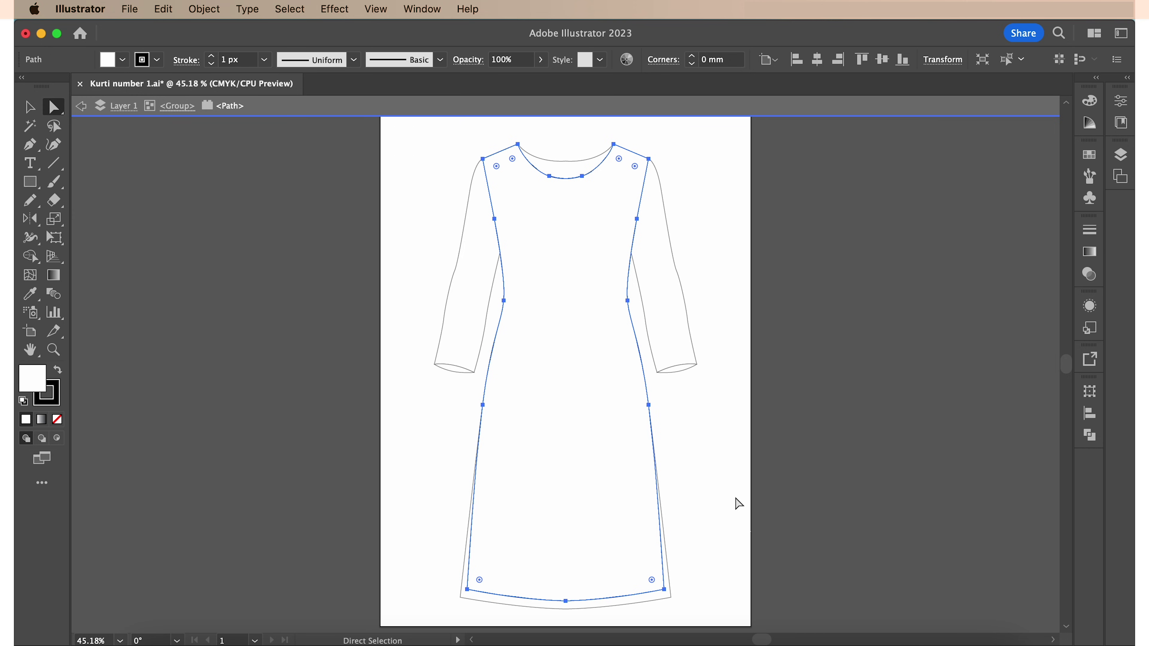
- Copy only the hem line of the front panel and paste it exactly in front of the original
scroll(736, 503, "down", 4)
scroll(739, 503, "down", 2)
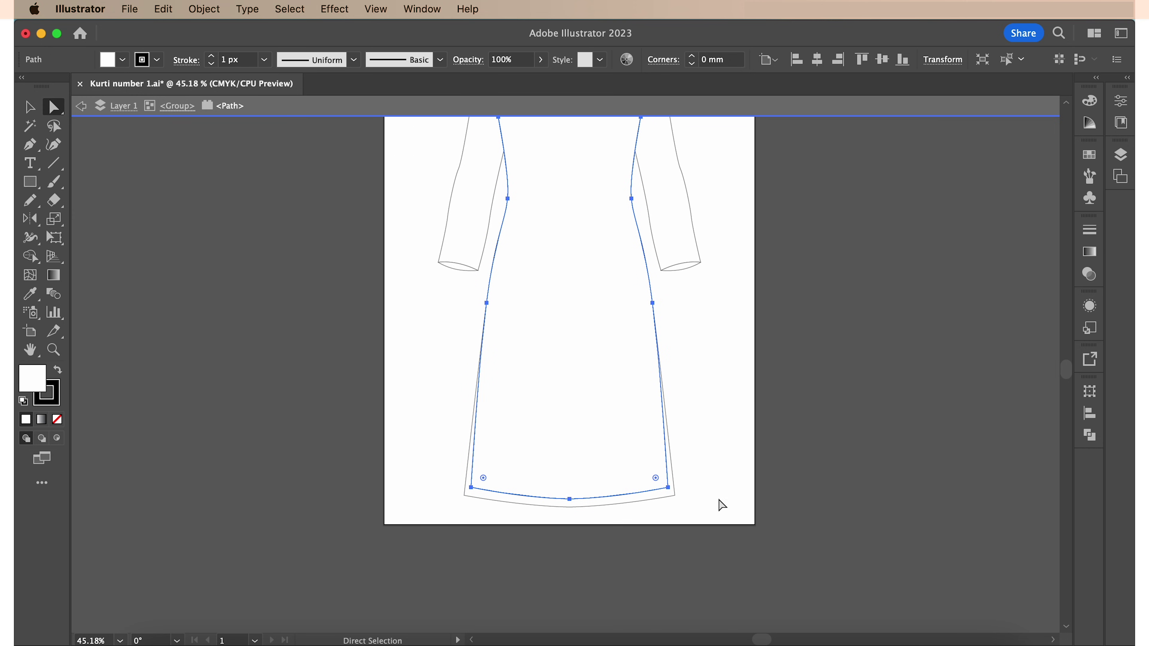
left_click_drag(533, 527, 629, 471)
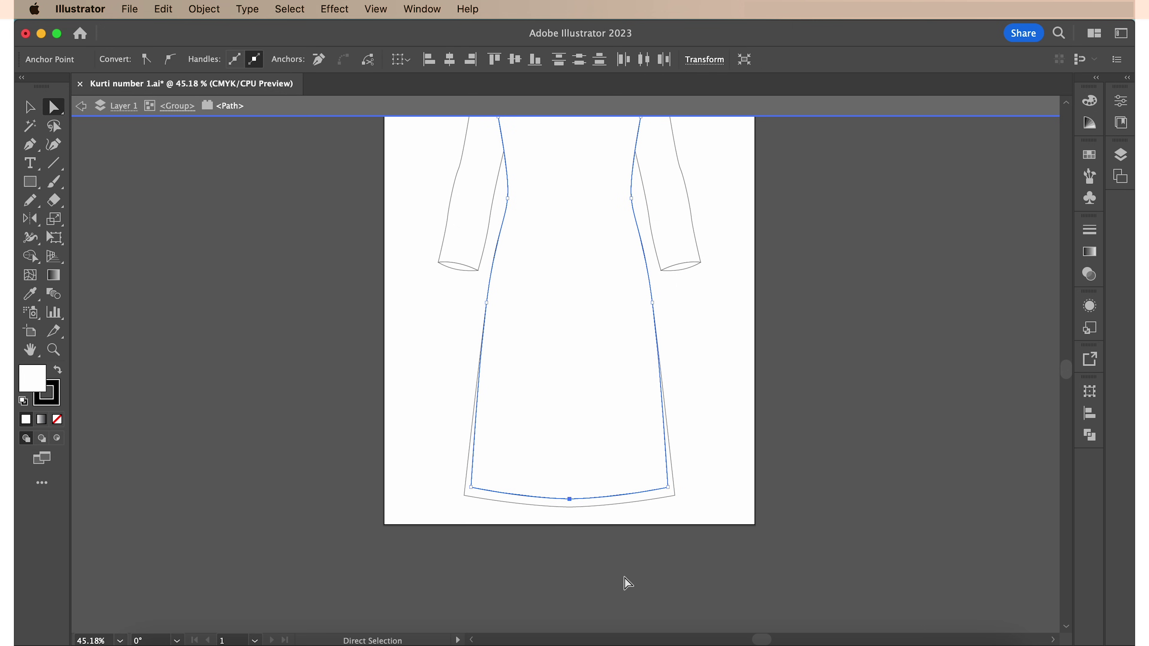
key("super+c")
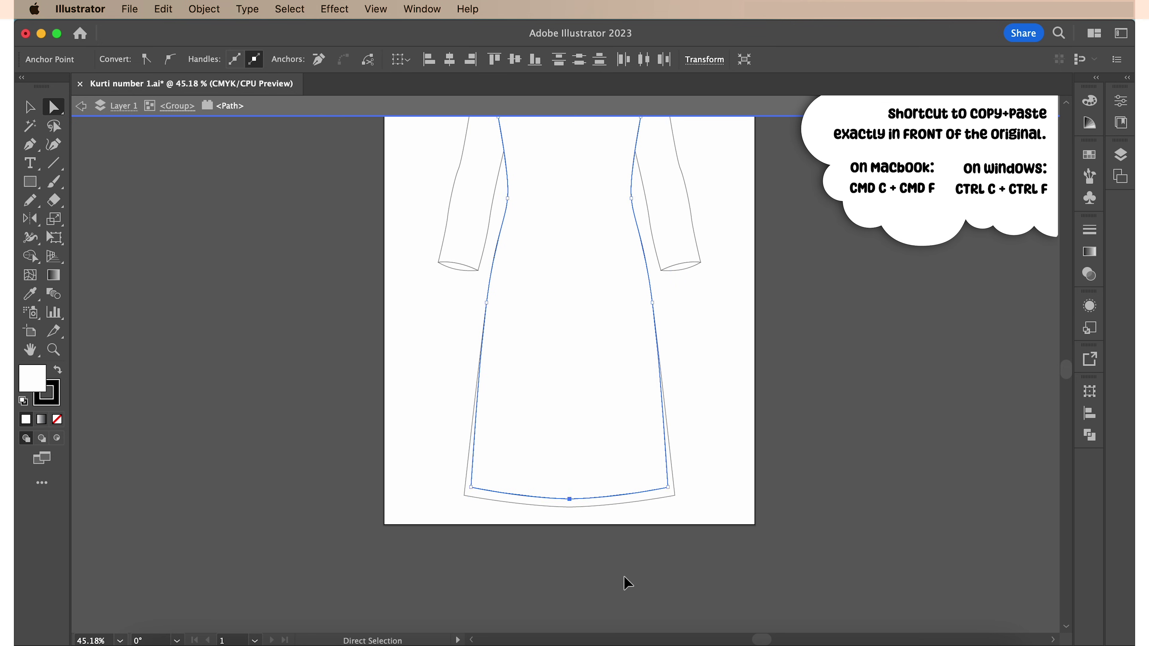
key("super+f")
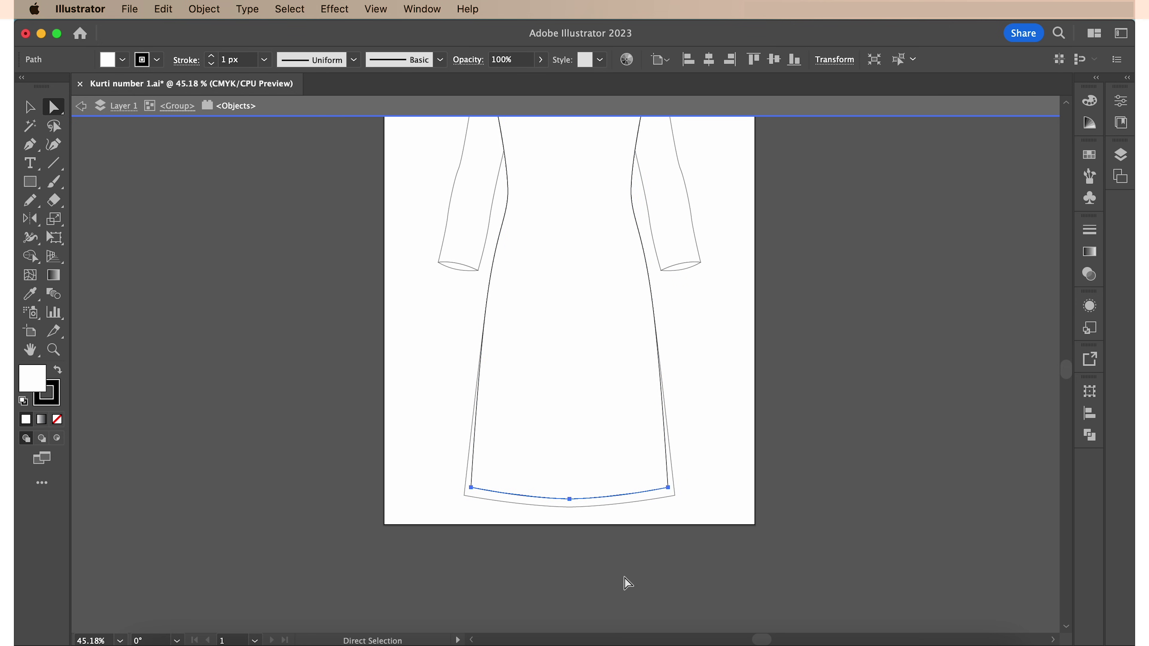
- Move the copied hem line straight up from the front hem to place it as a stitching line
key("Up")
key("Up")
key("Up")
key("Up")
key("Up")
key("Up")
key("super+1")
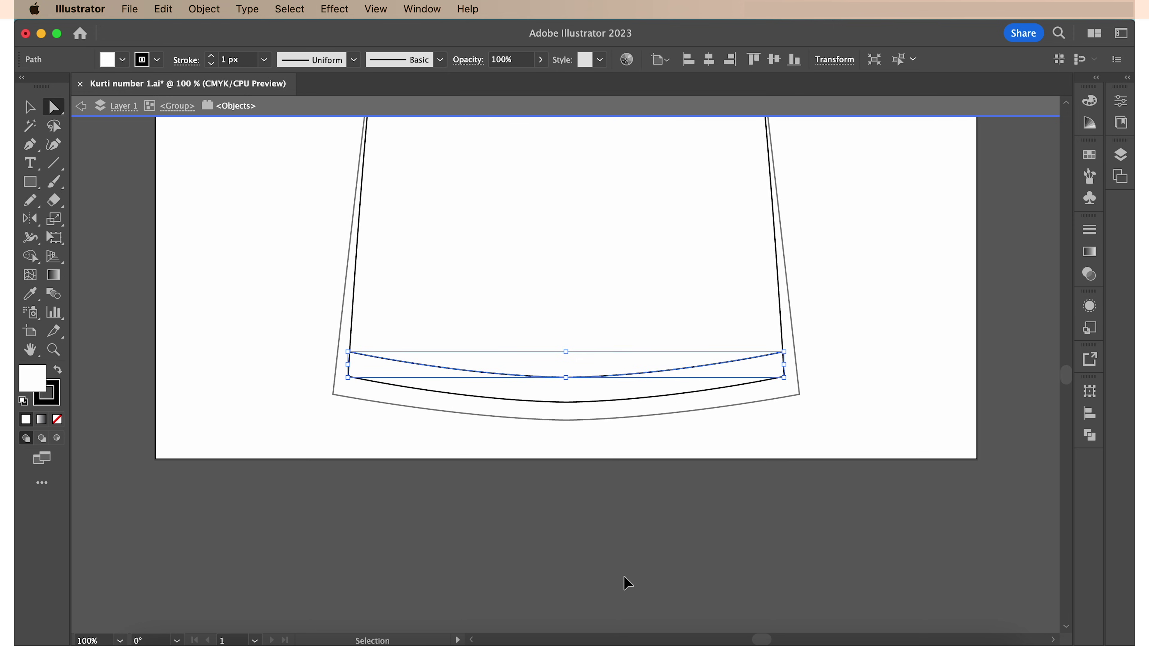
key("super+=")
- Give the copied hem line a dashed stroke with 3 px dashes and 1 px gaps
key("a")
left_click(859, 350)
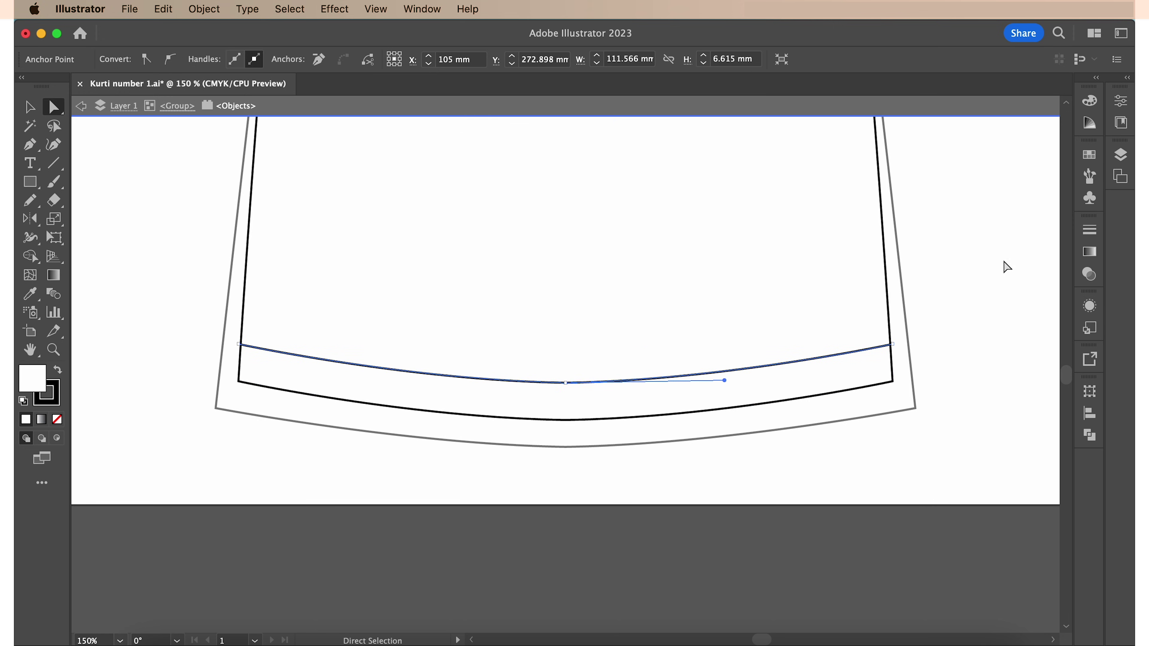
left_click(1089, 232)
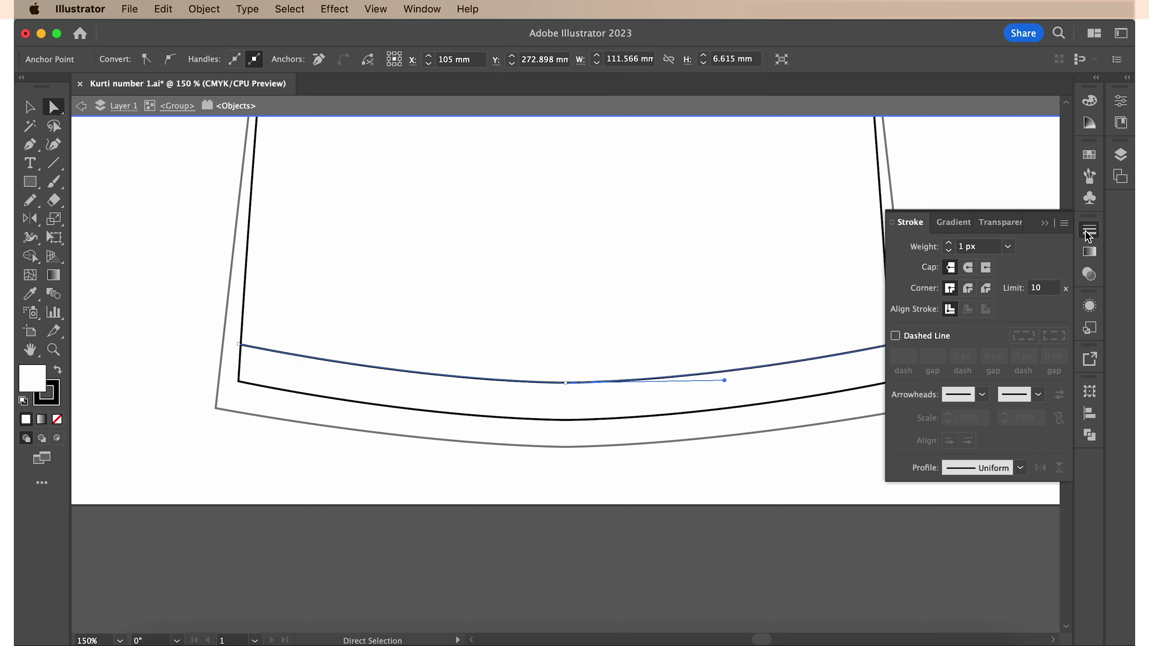
left_click(897, 336)
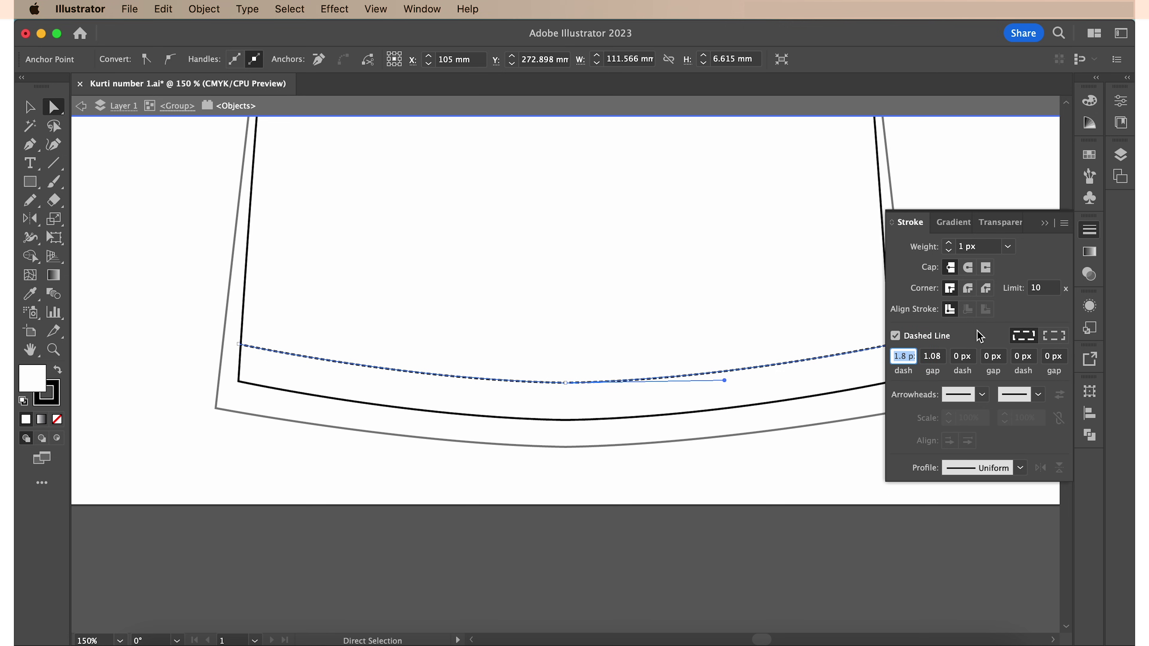
type("3")
key("Tab")
type("1")
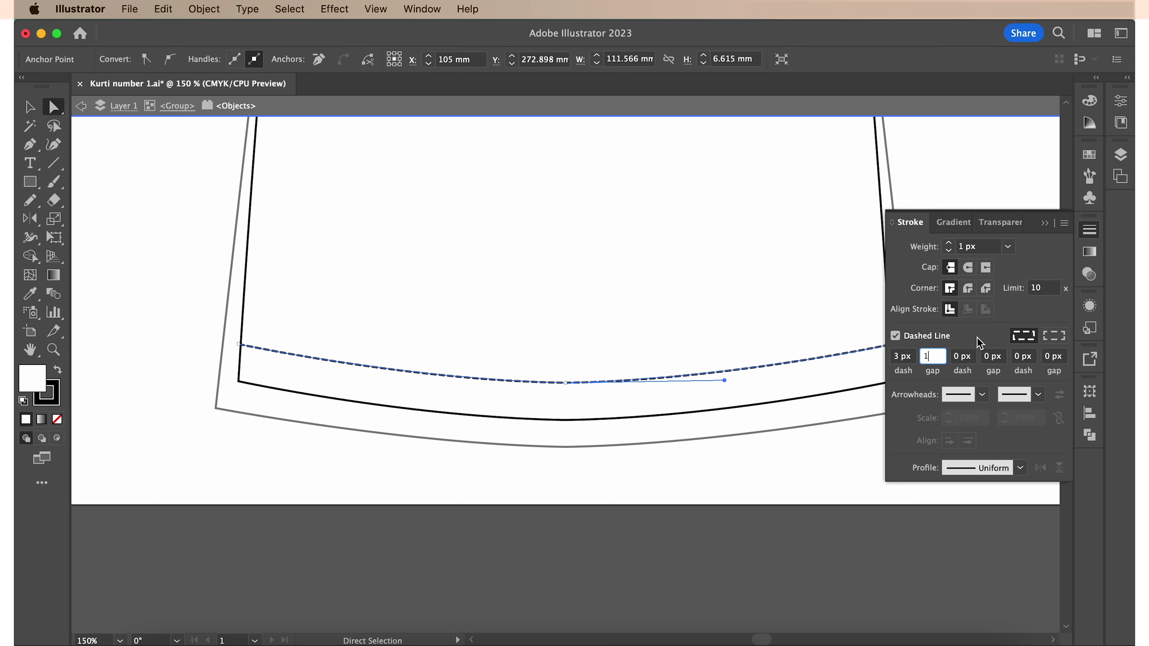
key("Return")
left_click(1089, 232)
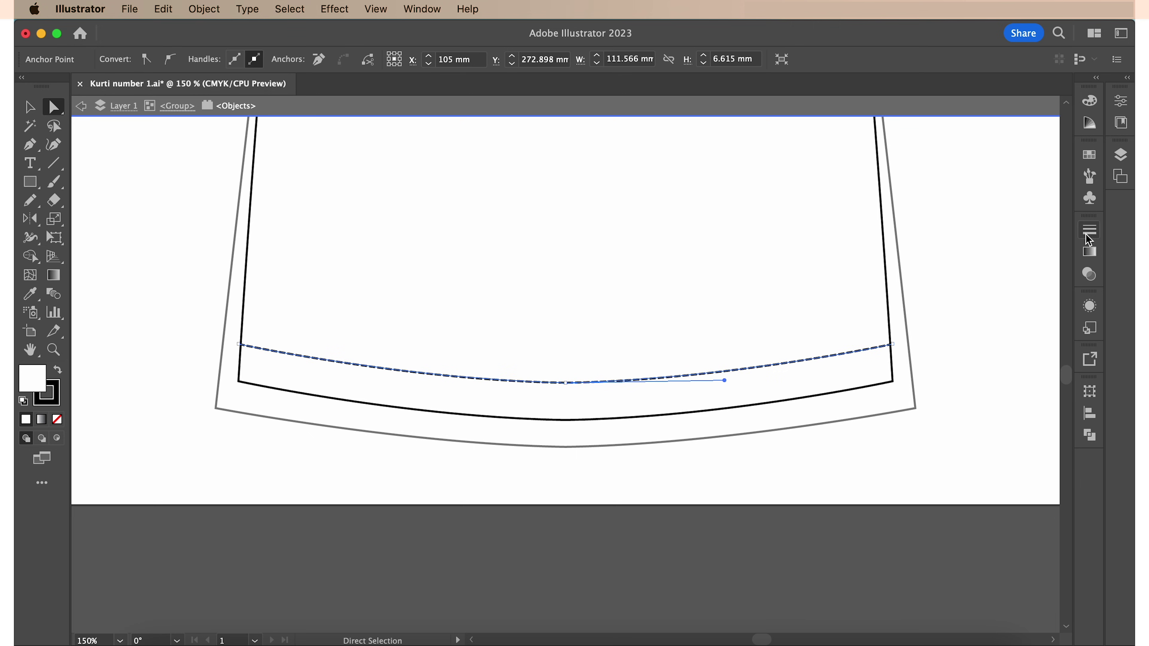
- Move both end points of the dashed hem line exactly onto the front panel's side edges
left_click(997, 299)
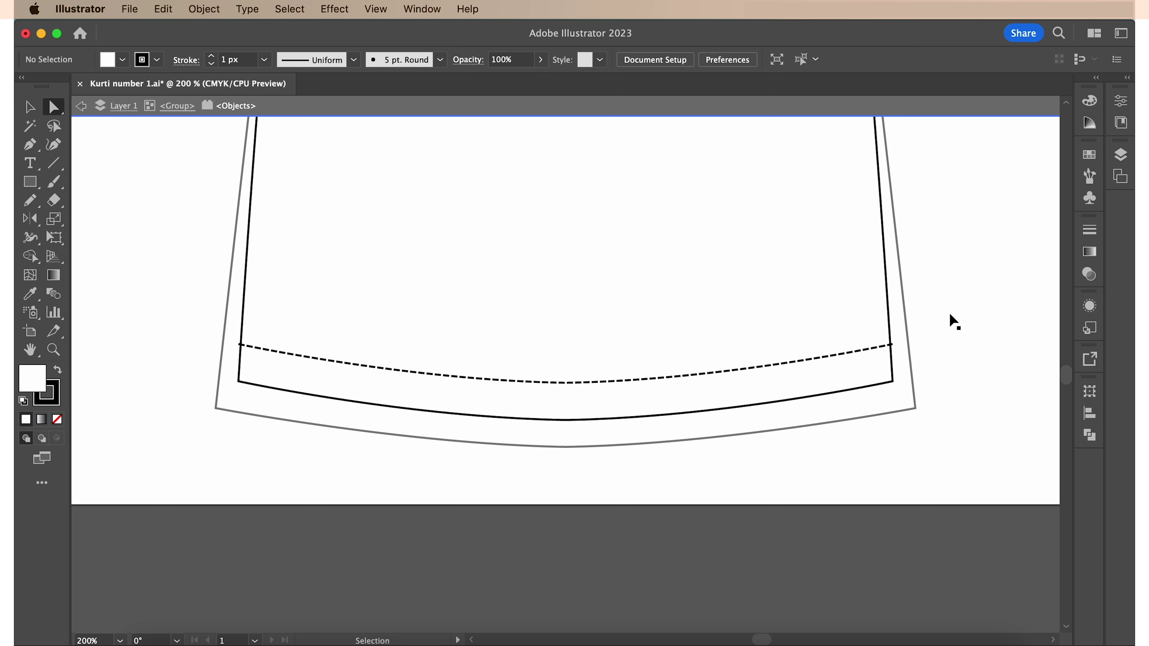
key("super+equal")
key("super+equal")
key("super+equal")
scroll(948, 321, "left", 10)
left_click(183, 314)
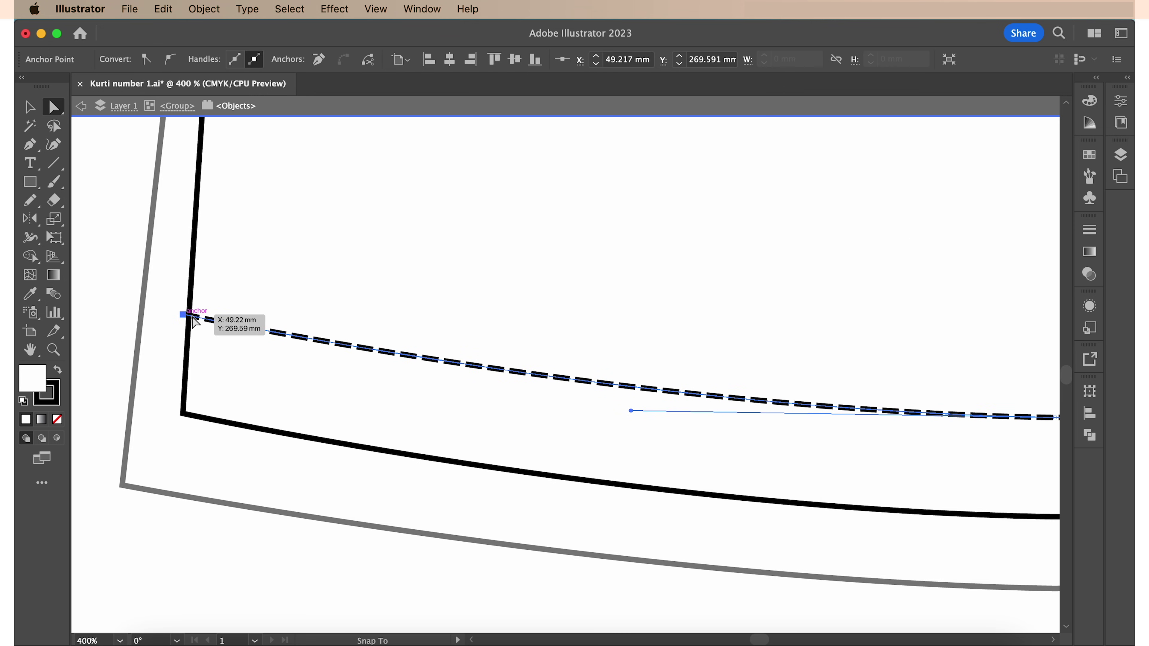
scroll(585, 342, "right", 20)
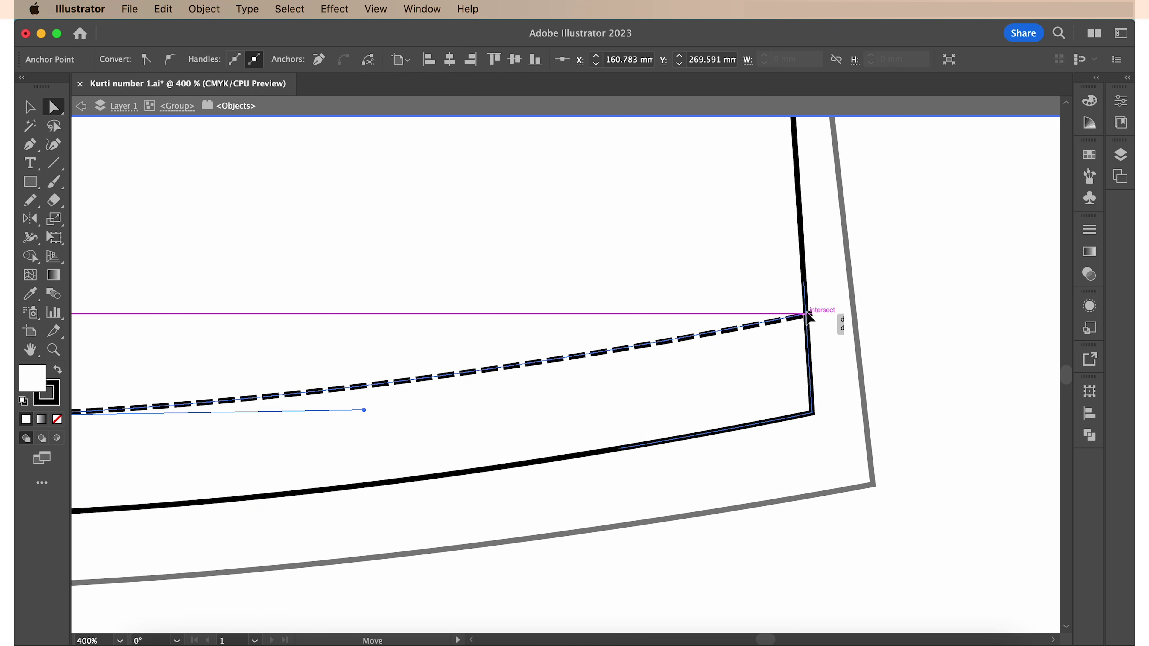
left_click(910, 311)
key("super+minus")
key("super+minus")
- Remove the fill from the dashed front hem line
left_click(620, 401)
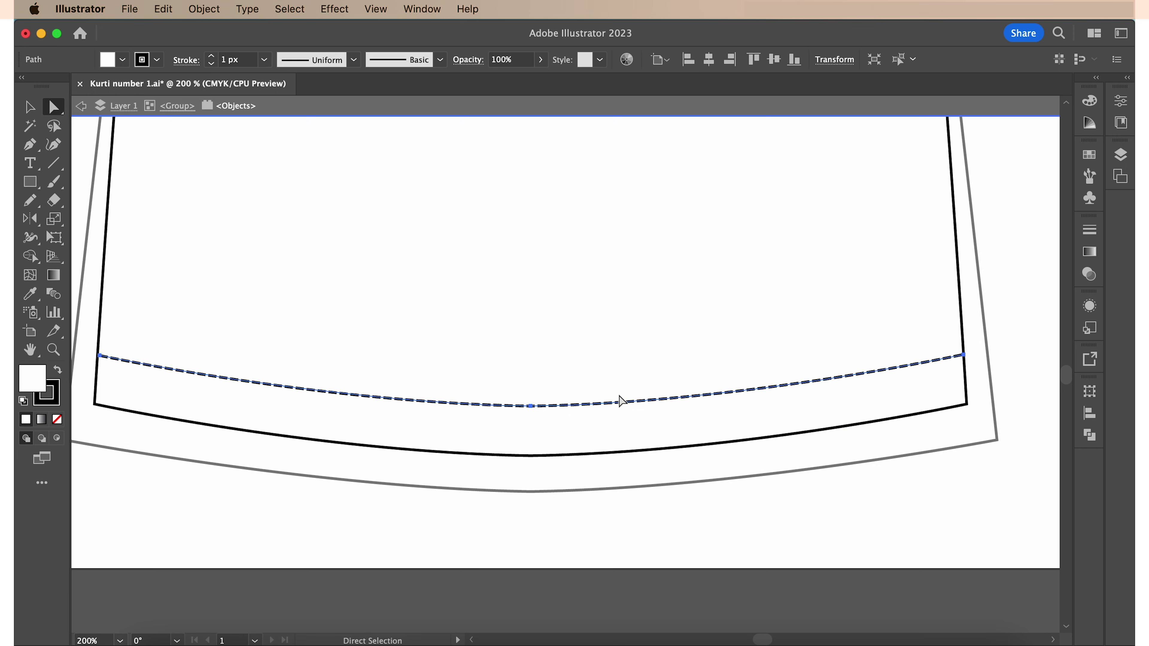
left_click(123, 59)
left_click(26, 88)
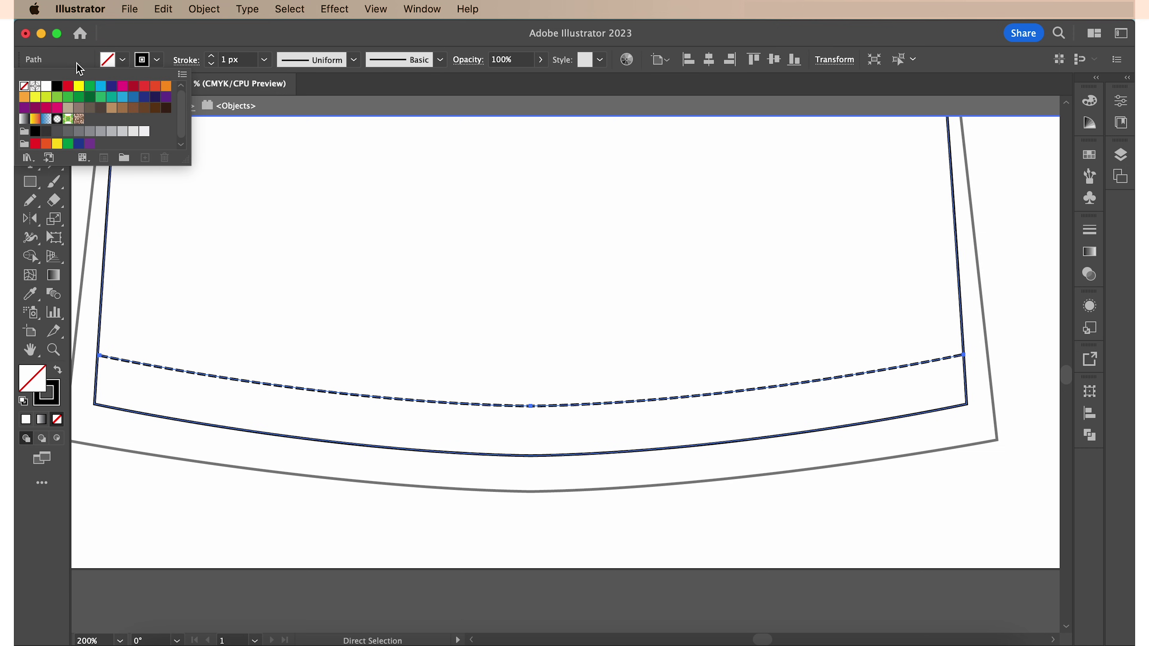
left_click(123, 59)
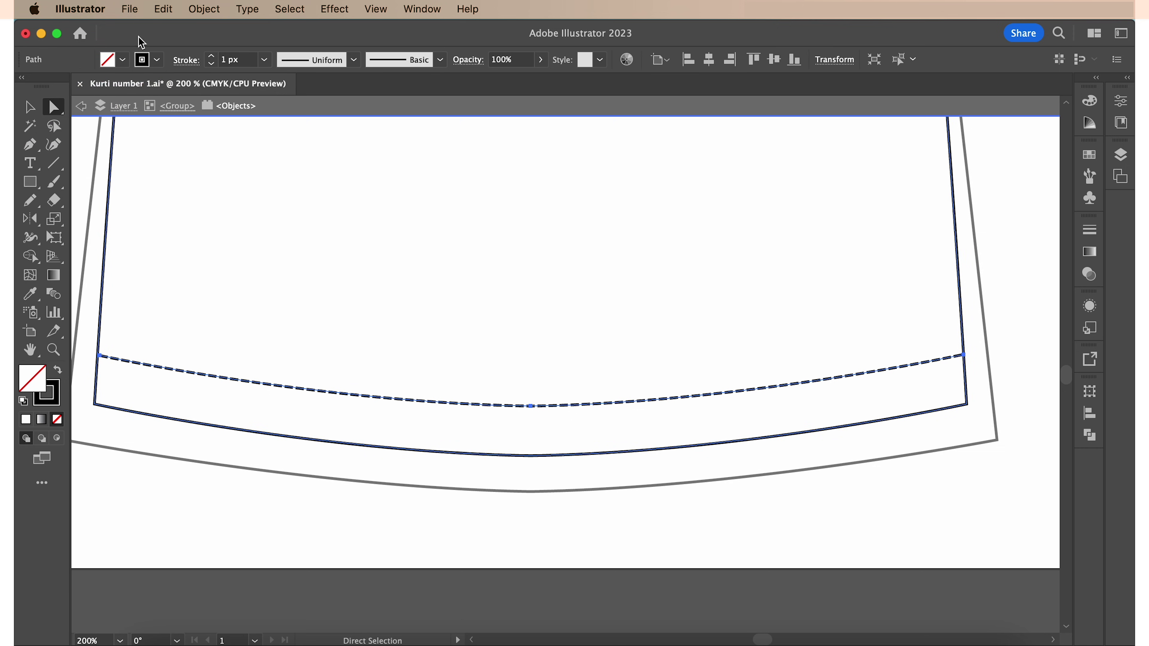
- Duplicate the dashed hem line and place the copy slightly below it to form double stitching
left_click(31, 108)
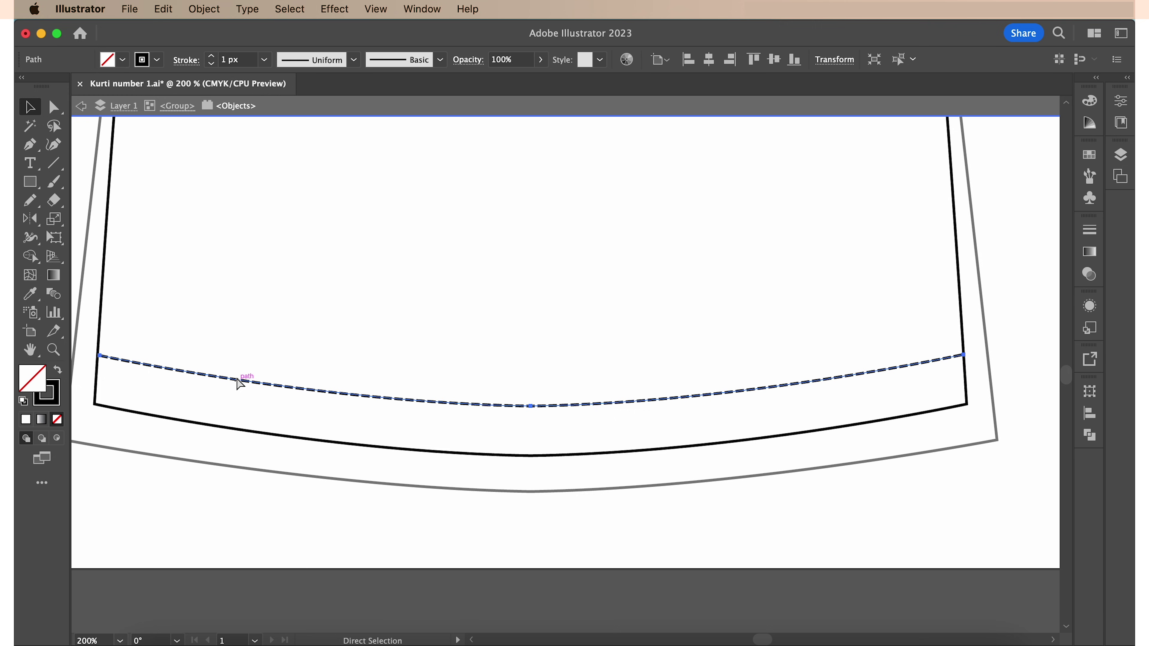
key("alt+Down")
key("Down")
key("Down")
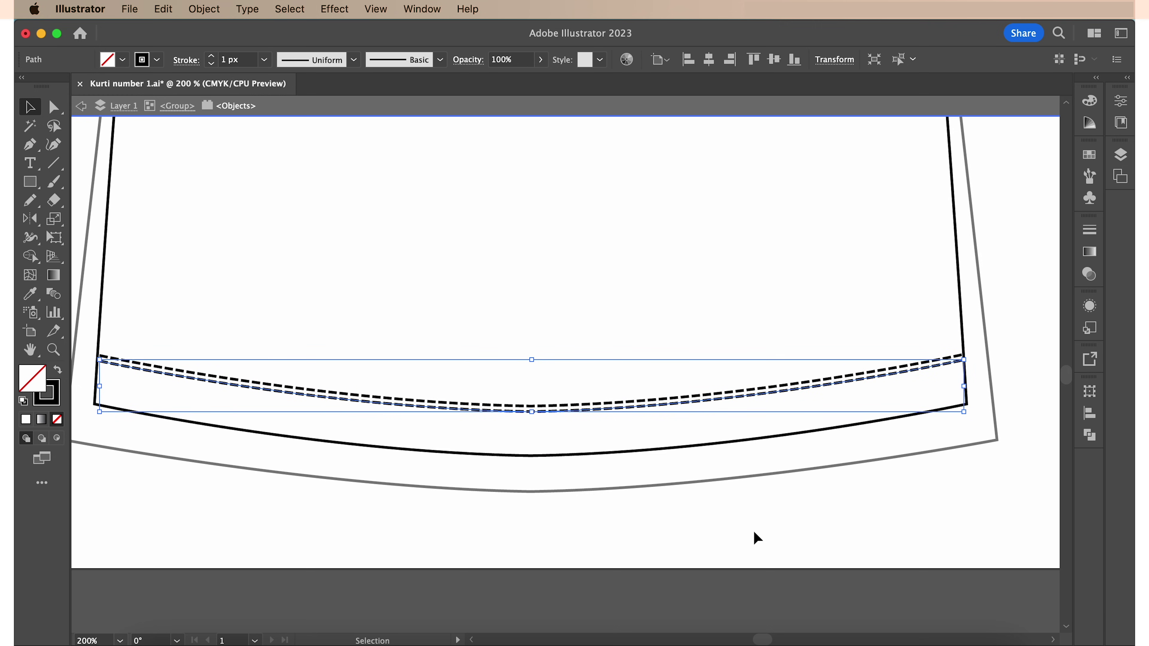
key("super+shift+a")
- Draw a dashed stitching line inside the left slit from the hem up to the slit top, ending with a short segment to the side edge
key("super+minus")
key("p")
left_click(310, 588)
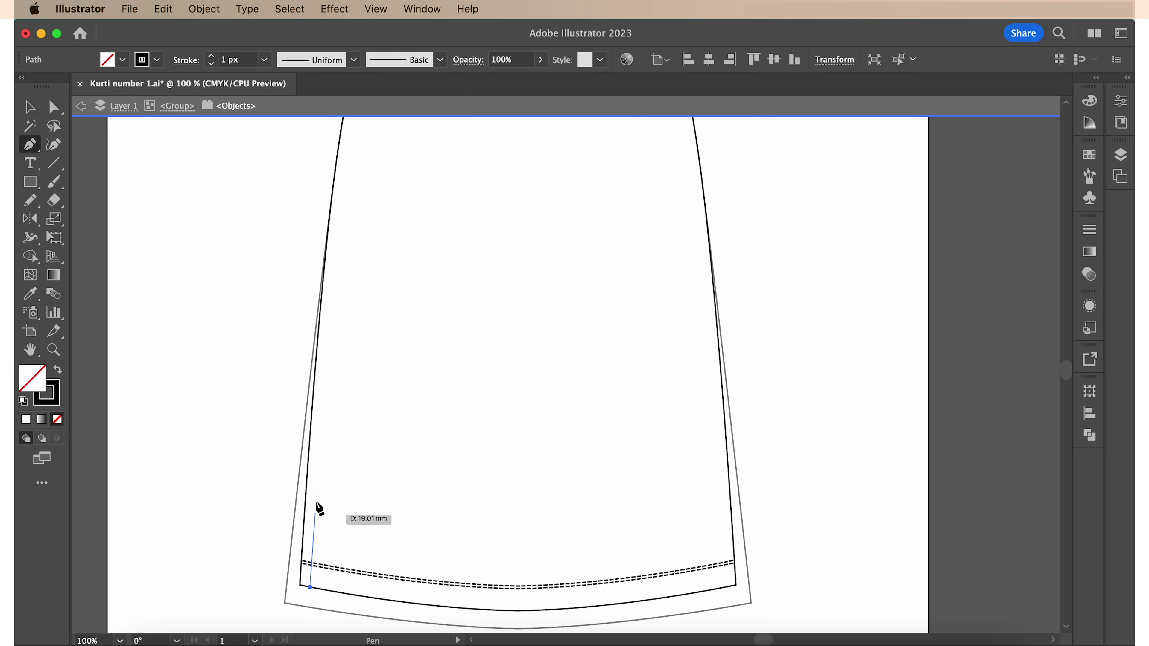
left_click(325, 365)
left_click(331, 288)
left_click(338, 209)
left_click(336, 167)
left_click(344, 169)
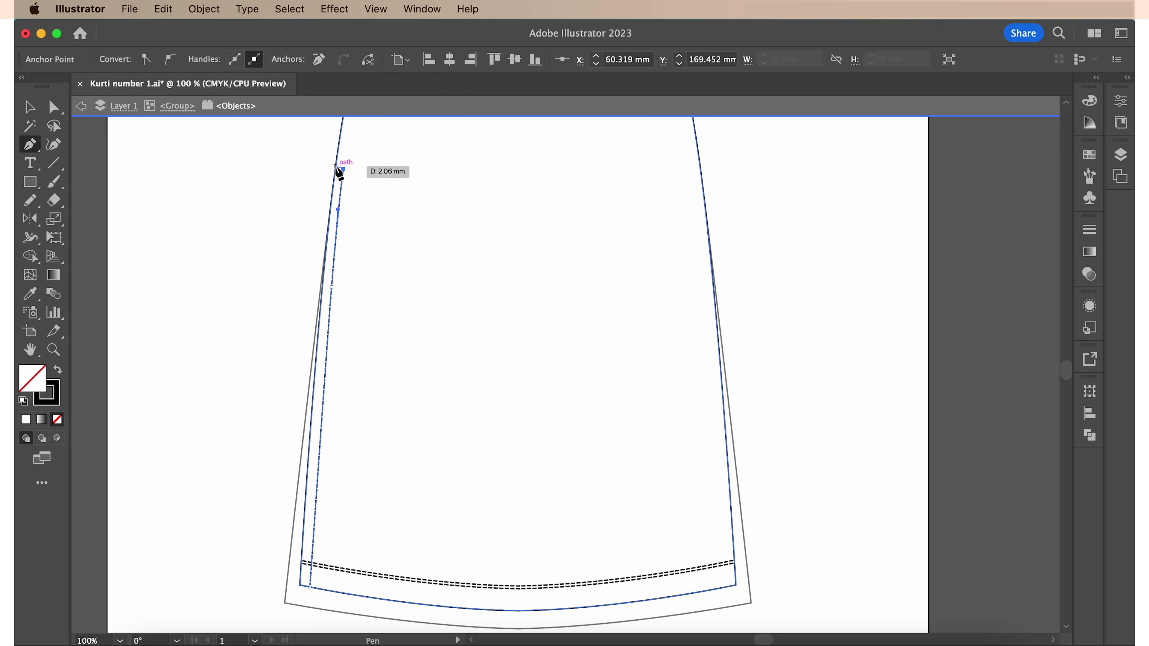
key("super+shift+a")
- Mirror a copy of the slit stitching line and place it along the right slit
key("v")
left_click(343, 172)
right_click(346, 174)
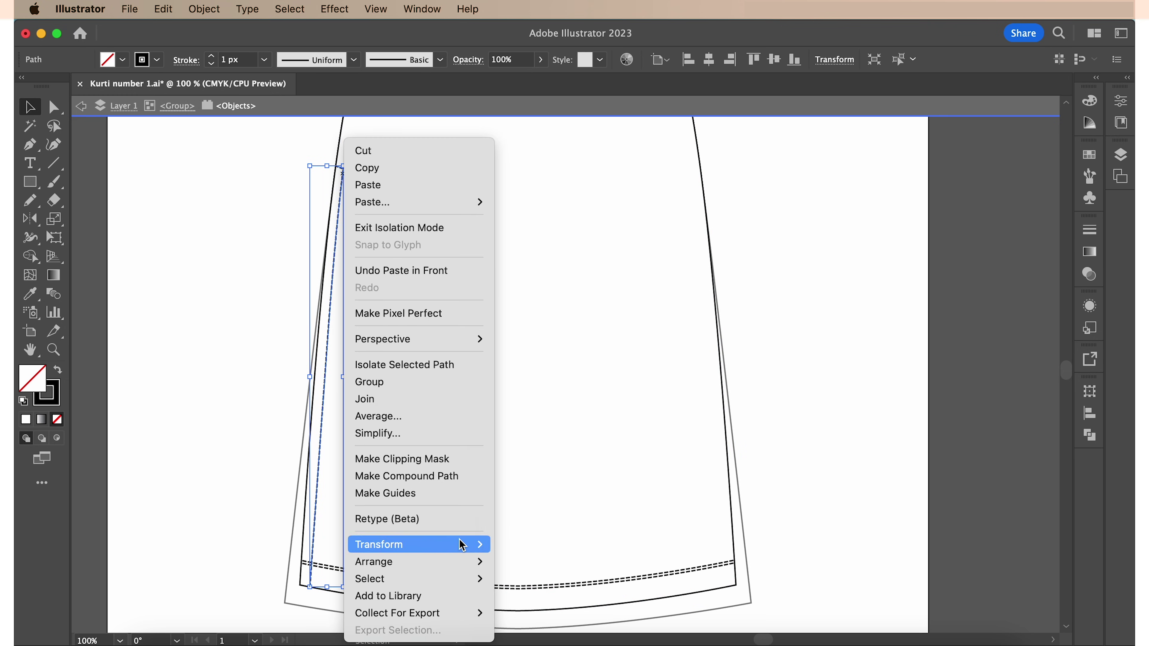
left_click(511, 575)
left_click(485, 429)
left_click_drag(335, 437, 716, 436)
left_click(835, 412)
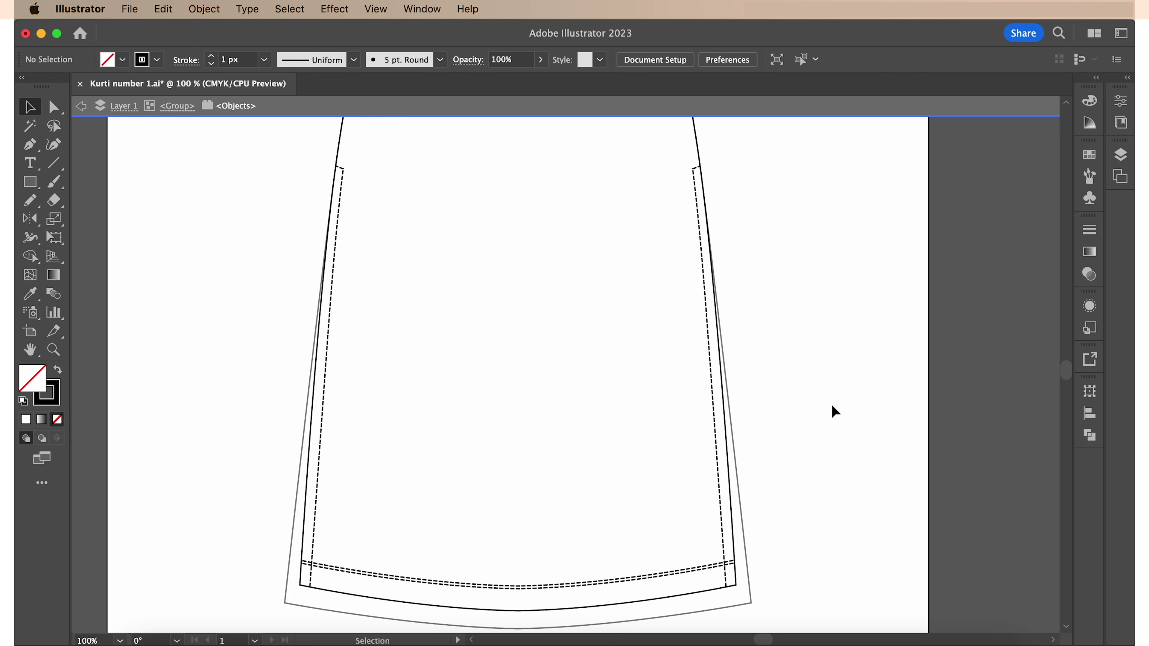
- Copy only the front neckline curve and paste it exactly in front of the original
scroll(835, 412, "up", 10)
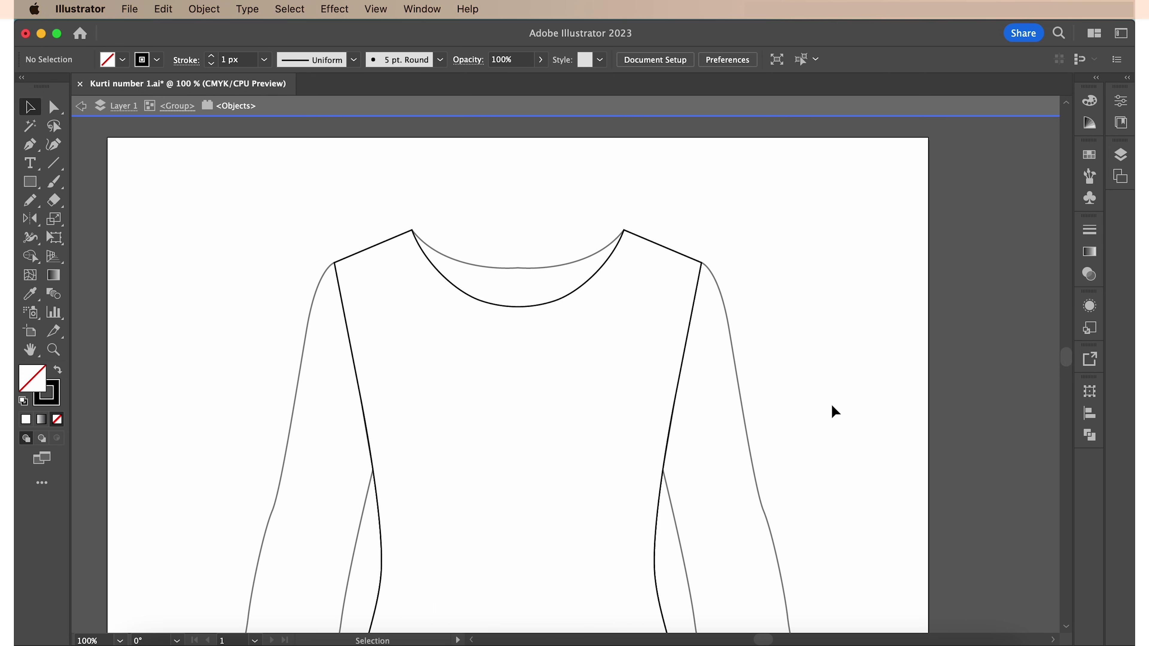
key("a")
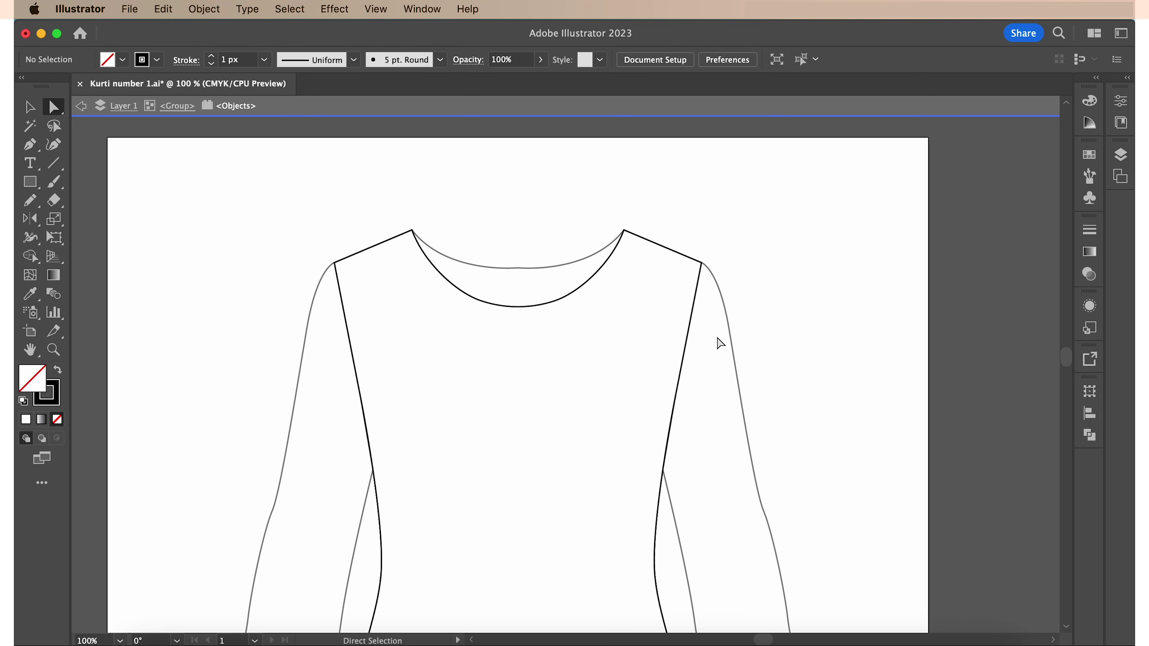
key("d")
left_click_drag(446, 216, 584, 323)
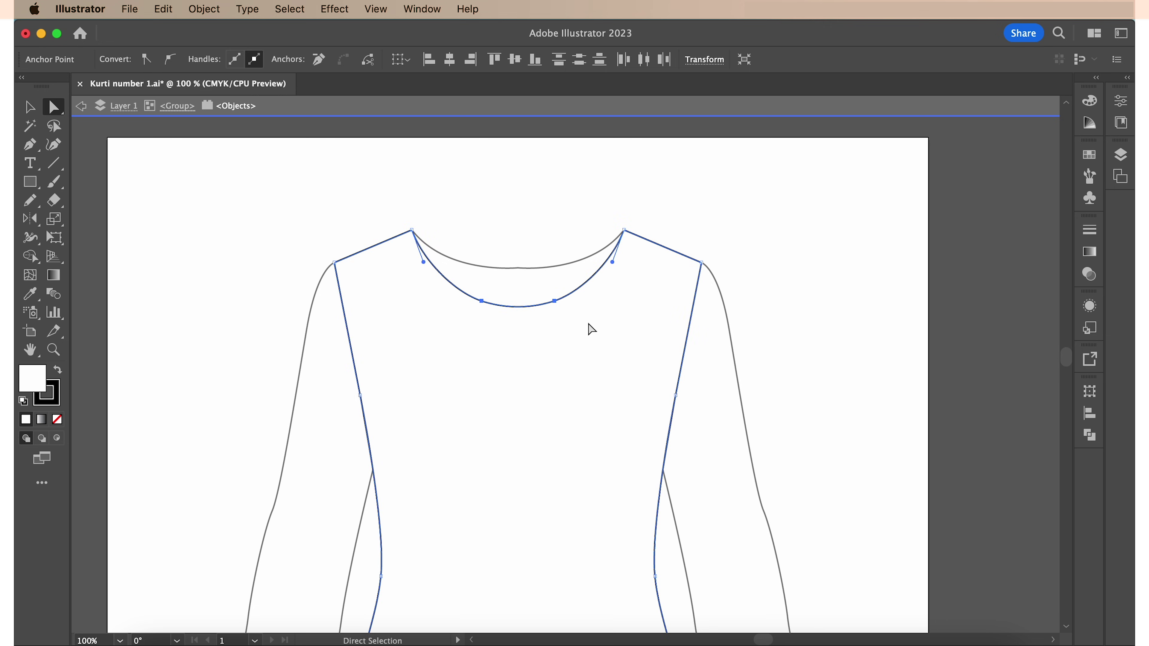
key("super+c")
key("super+f")
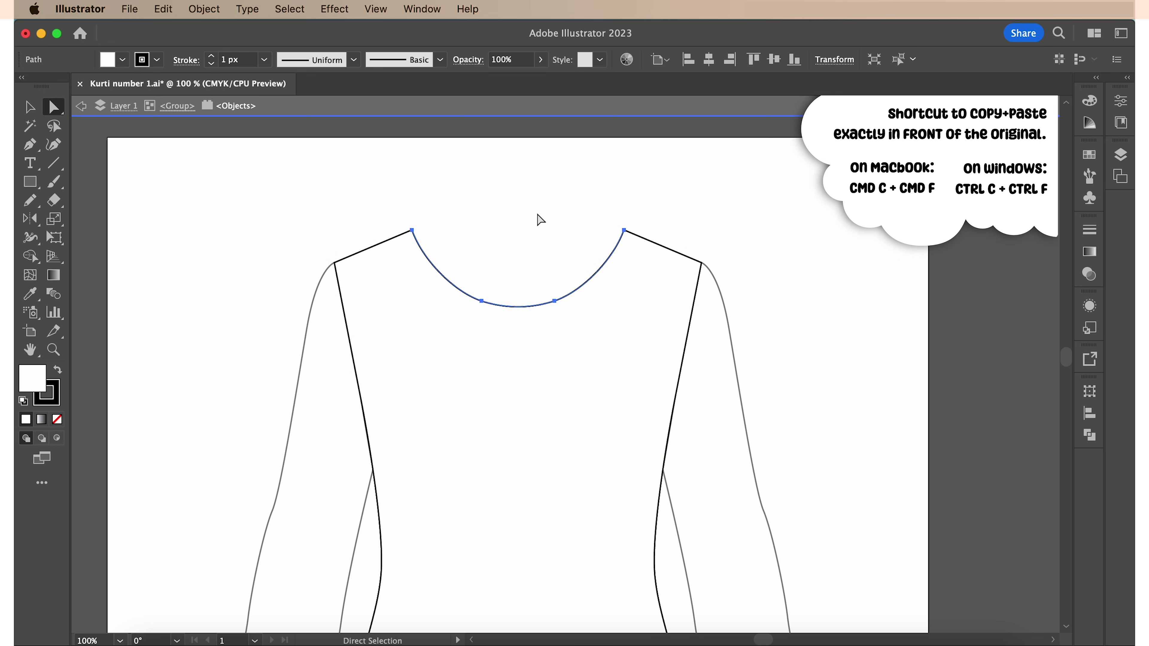
- Move the copied neckline curve straight down below the front neckline
key("Down")
key("Down")
key("Down")
key("Down")
key("Down")
key("Down")
key("Down")
key("Down")
key("Down")
key("Down")
key("Down")
key("Down")
key("Down")
key("Down")
key("Down")
key("Down")
key("Down")
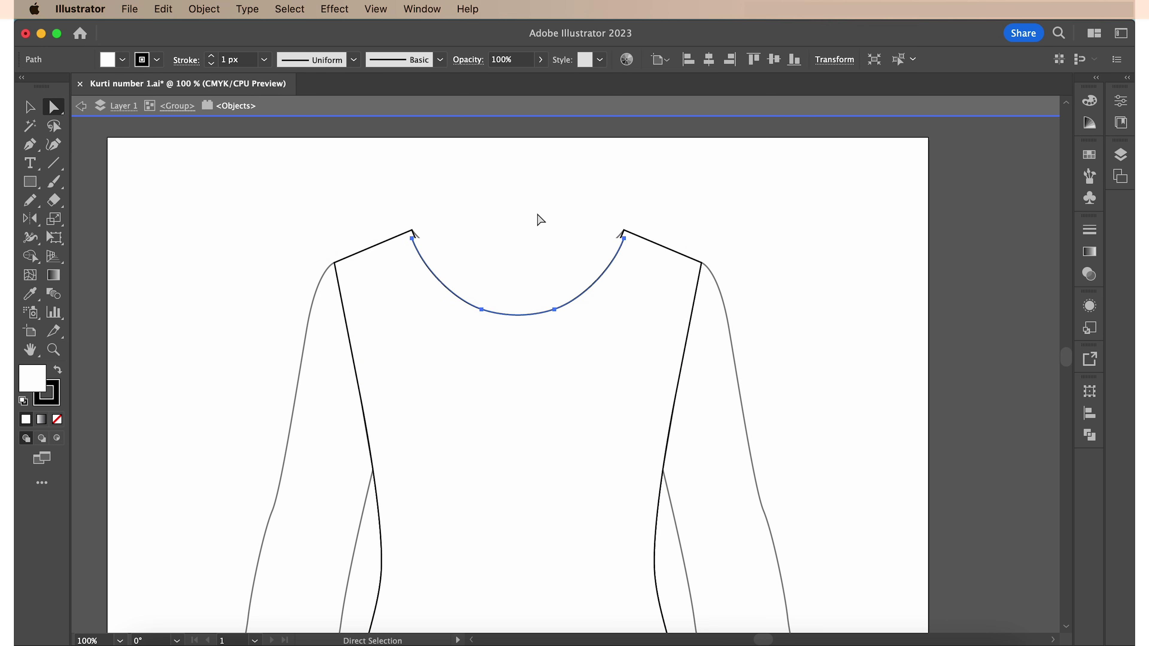
key("Down")
key("Down")
key("Down")
key("Down")
key("Down")
key("Down")
key("Down")
key("Down")
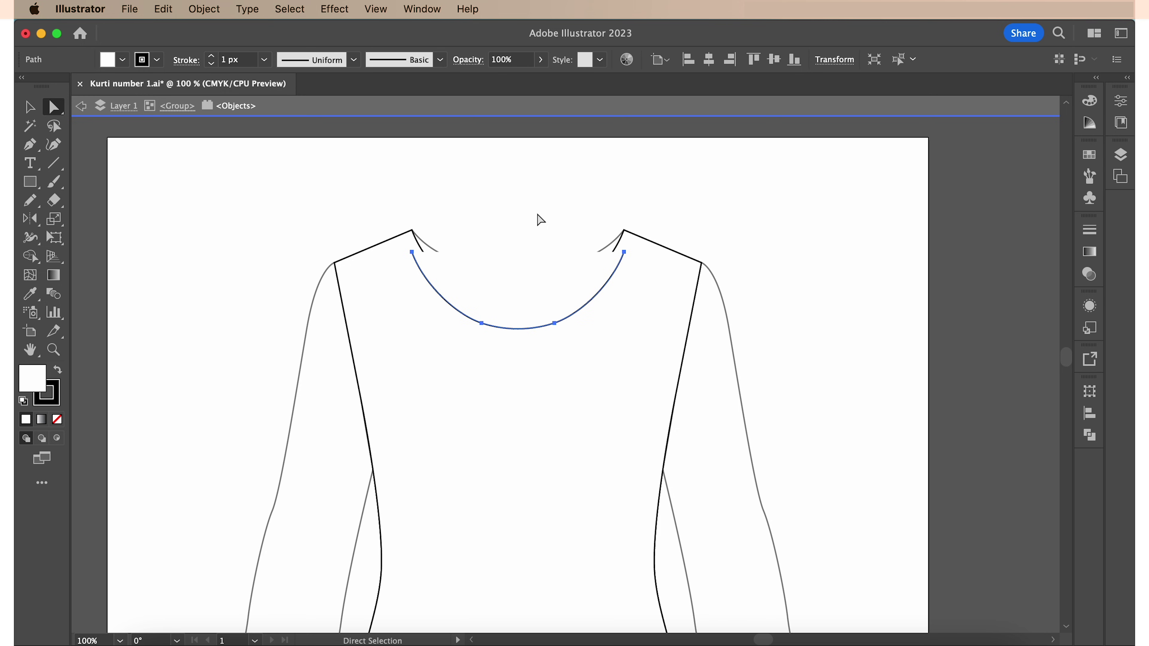
key("Down")
key("Down")
key("Down")
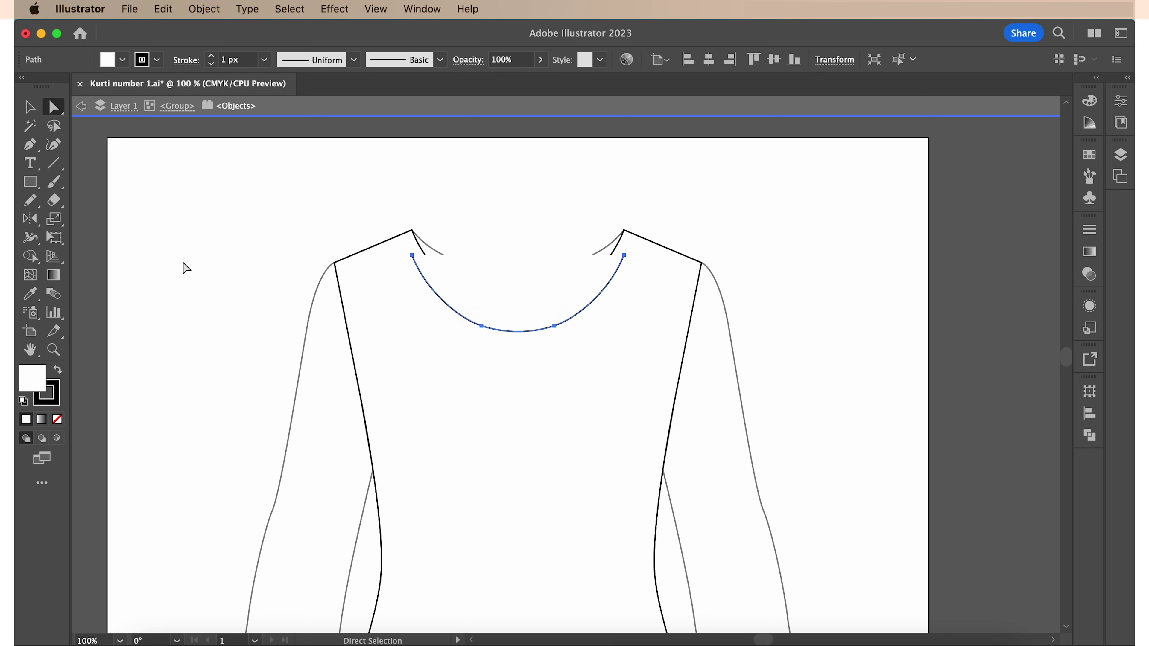
- Apply the slit stitching's dashed, unfilled style to the copied neckline curve with the Eyedropper
left_click(30, 294)
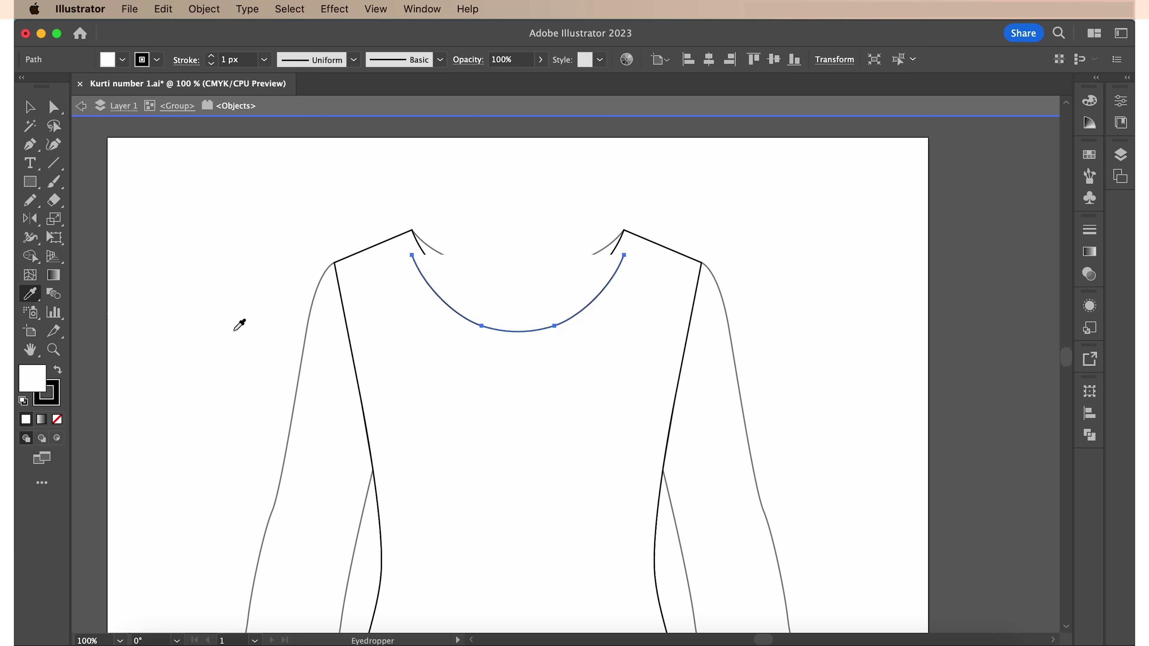
scroll(235, 329, "down", 10)
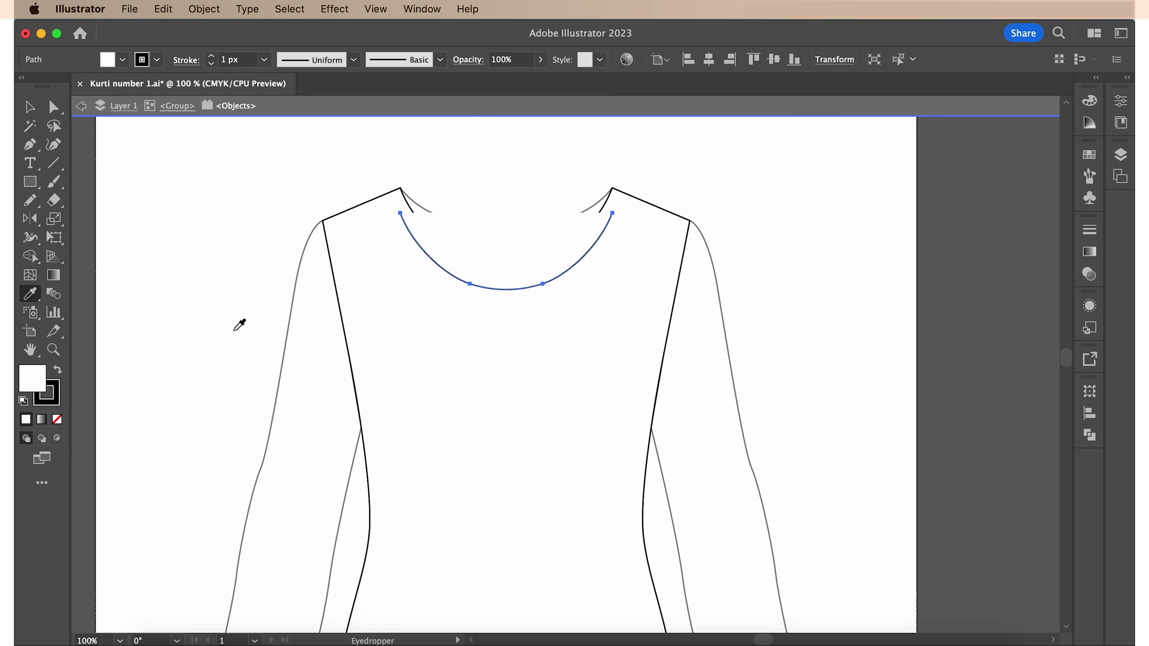
scroll(240, 325, "down", 3)
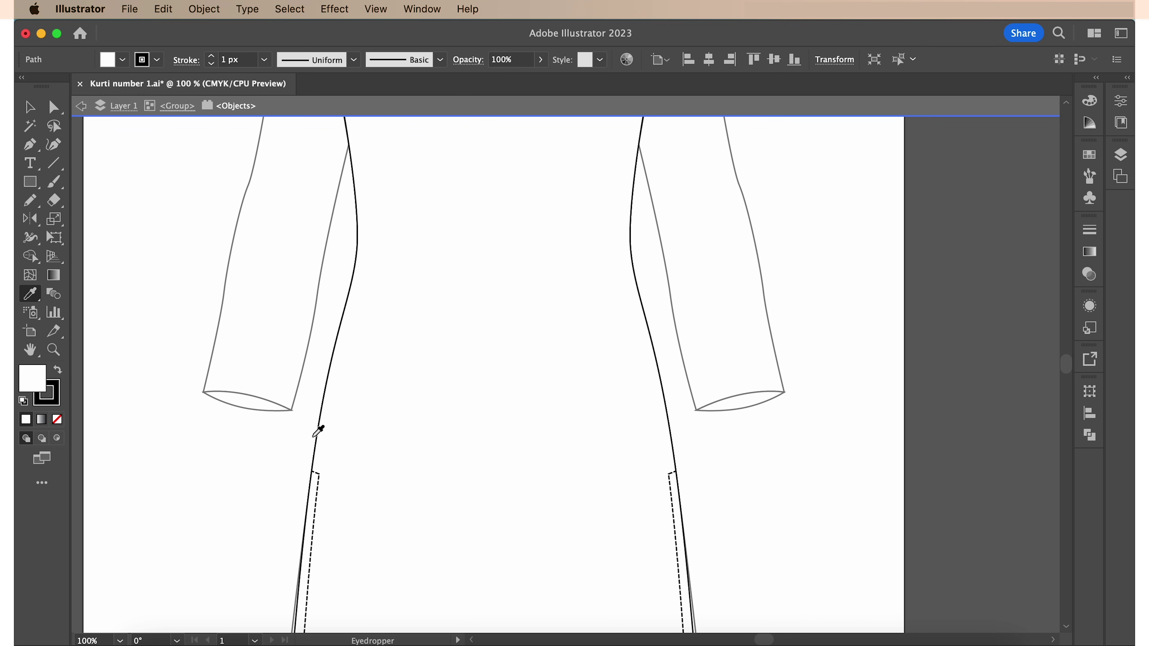
left_click(319, 475)
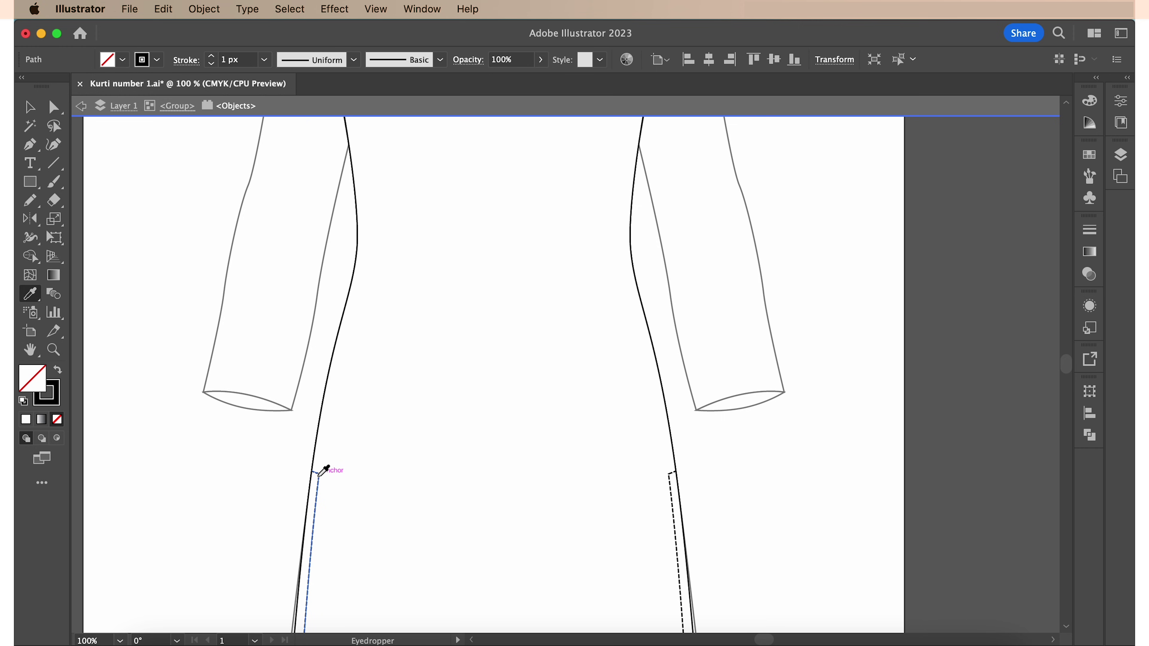
scroll(319, 199, "up", 15)
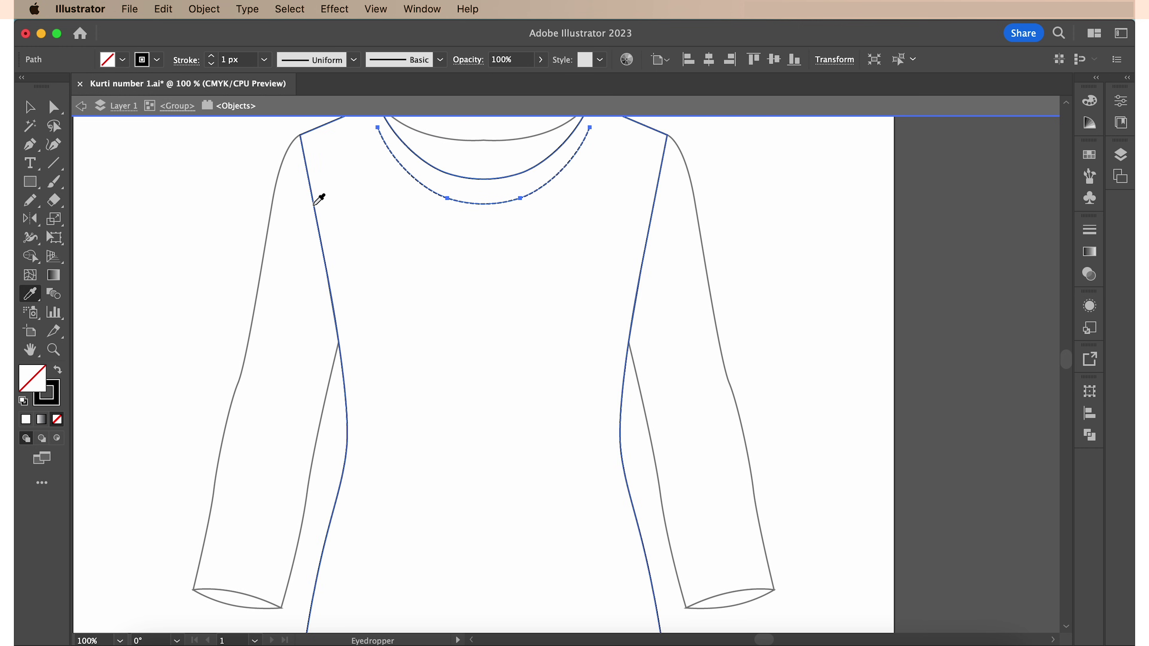
scroll(319, 199, "up", 5)
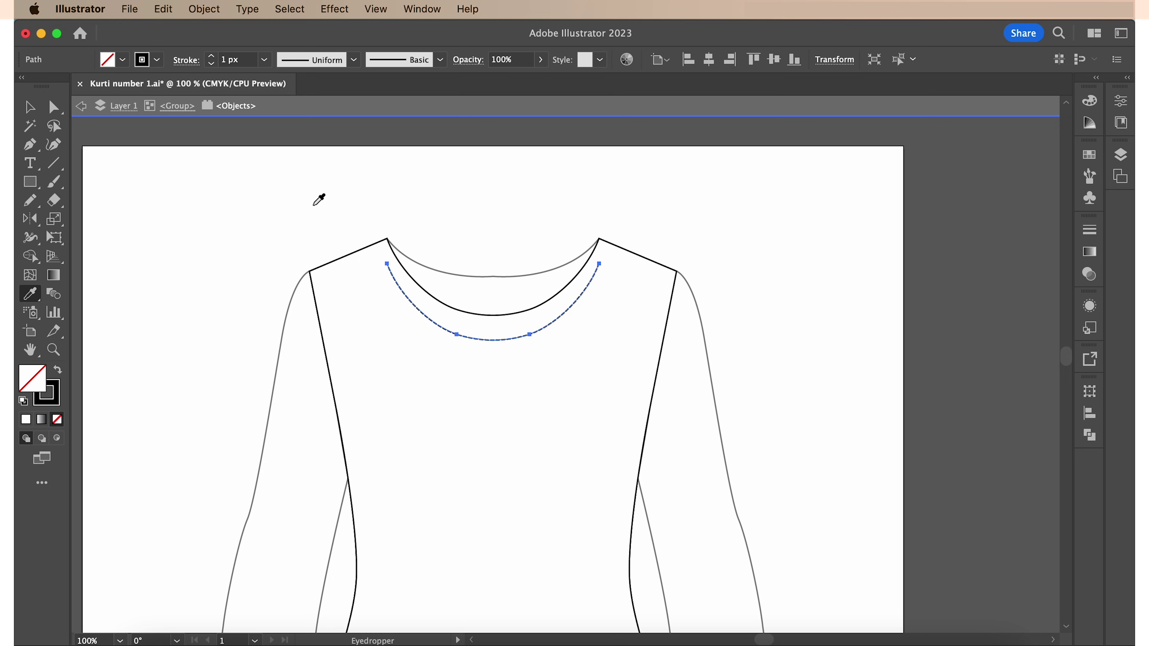
- Enlarge the dashed neckline curve so that both ends meet the shoulder lines, just outside the neckline
key("v")
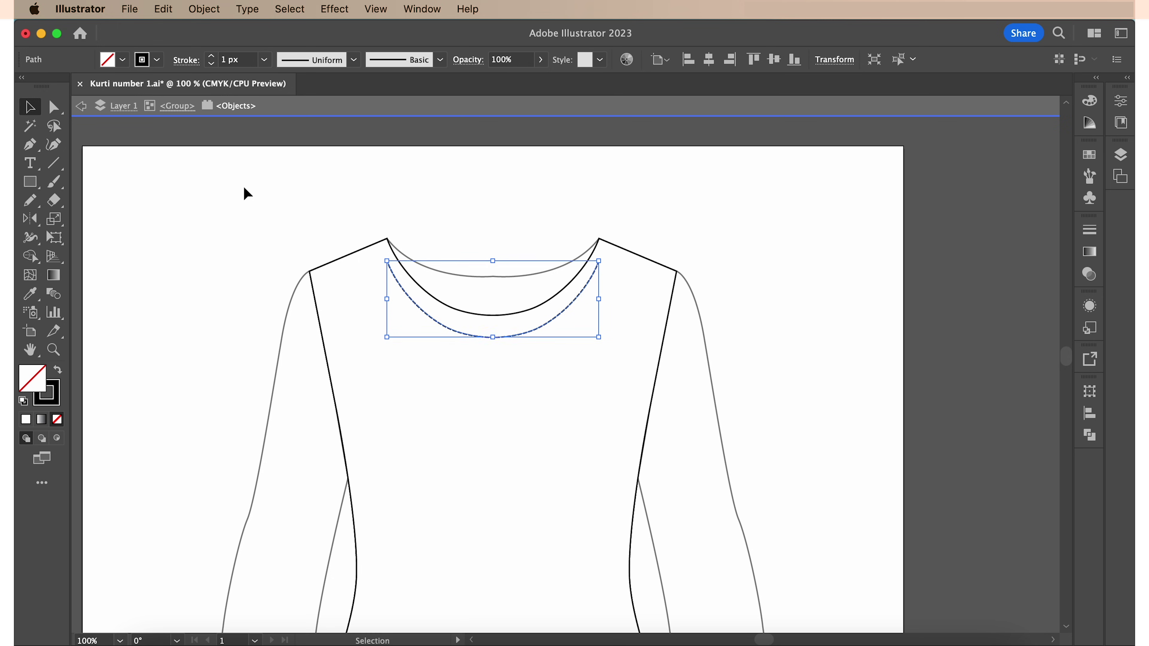
left_click_drag(599, 254, 609, 243)
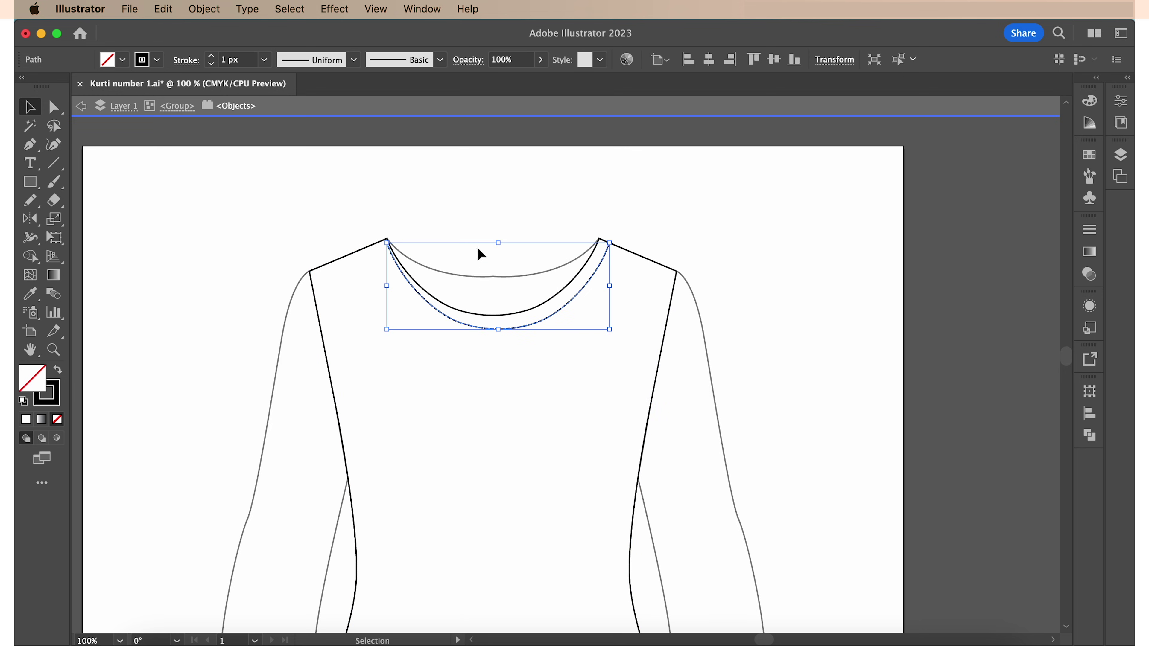
left_click_drag(387, 247, 377, 243)
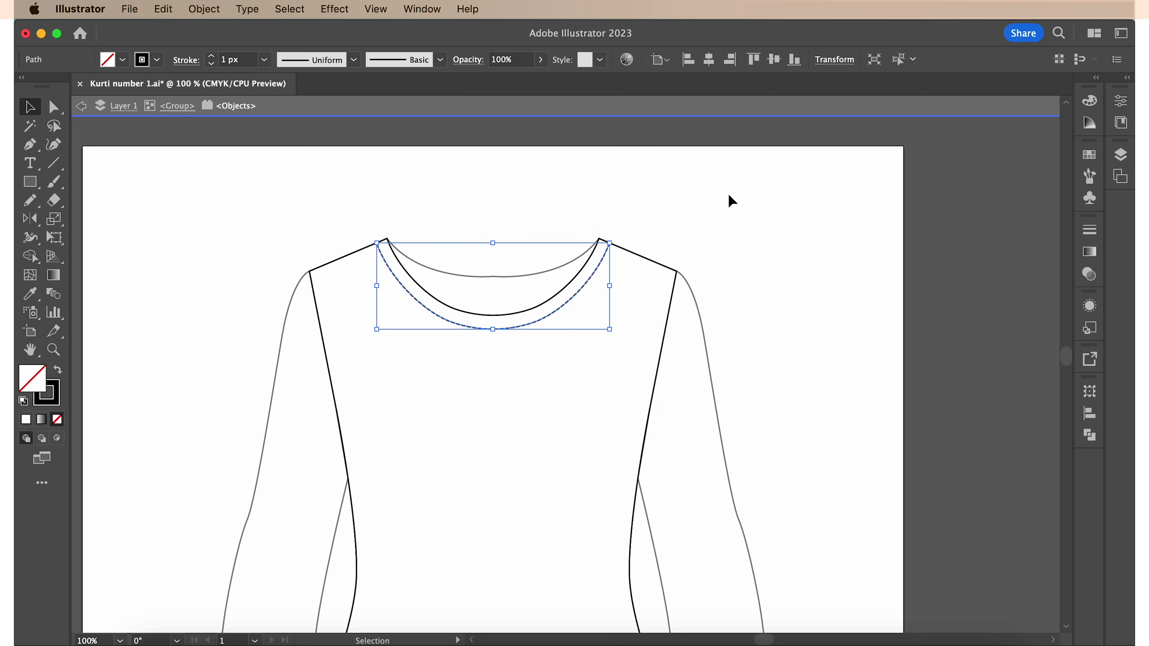
left_click(732, 200)
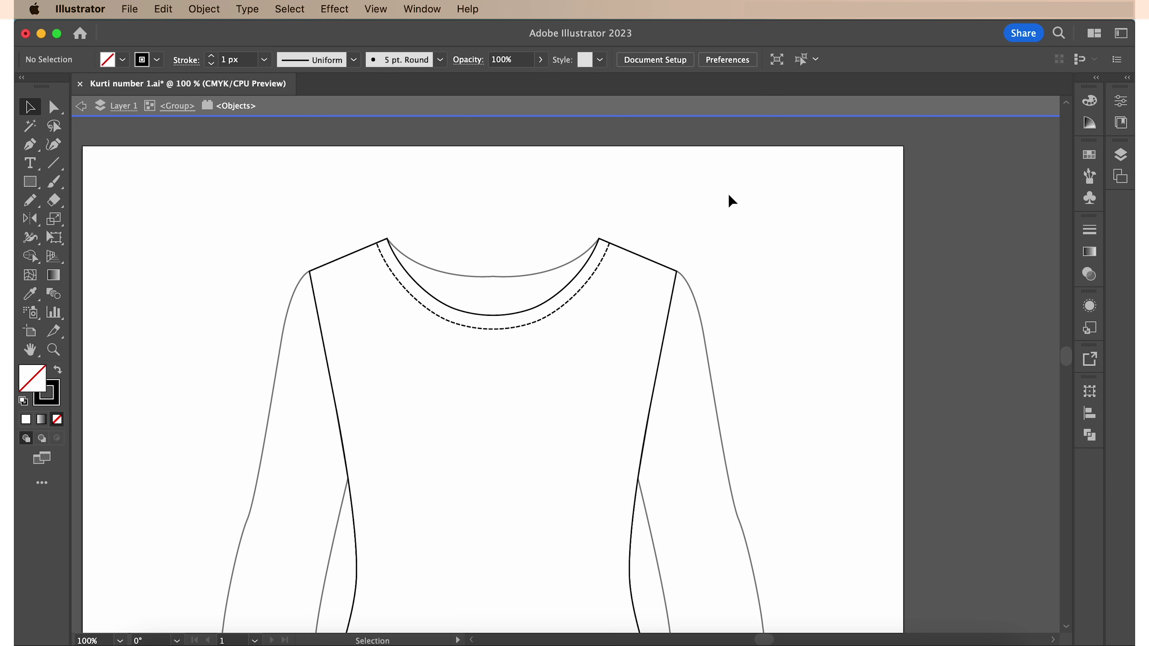
- Leave the front panel's isolation and isolate the back body panel's path for editing
double_click(676, 221)
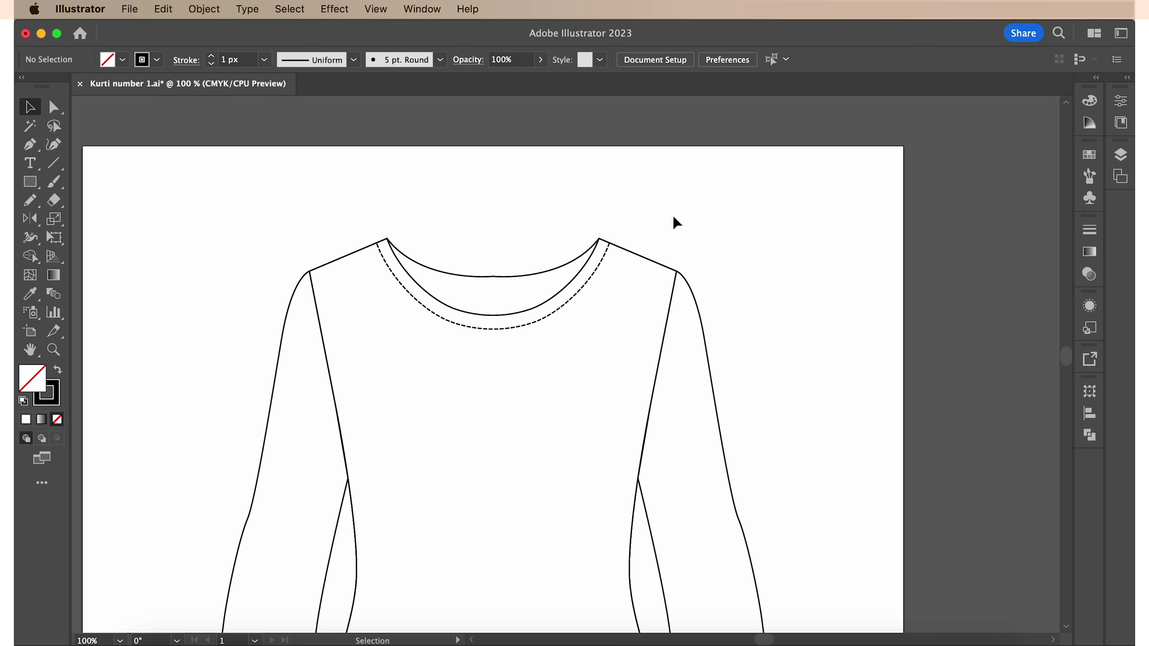
key("super+0")
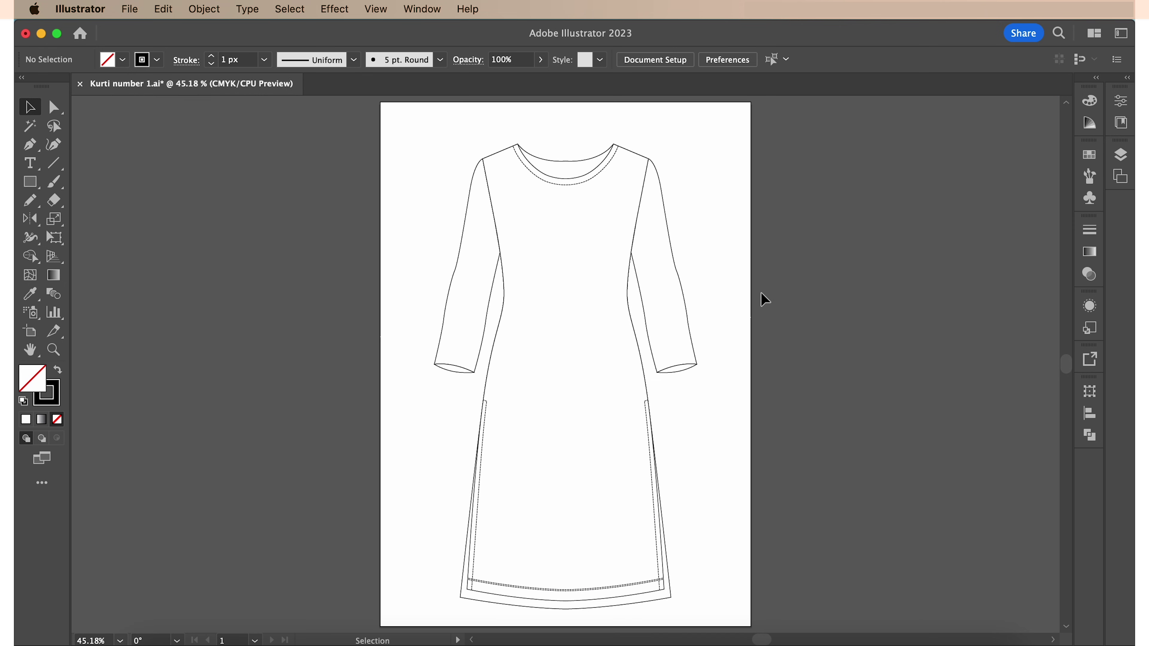
key("a")
left_click(555, 161)
right_click(555, 161)
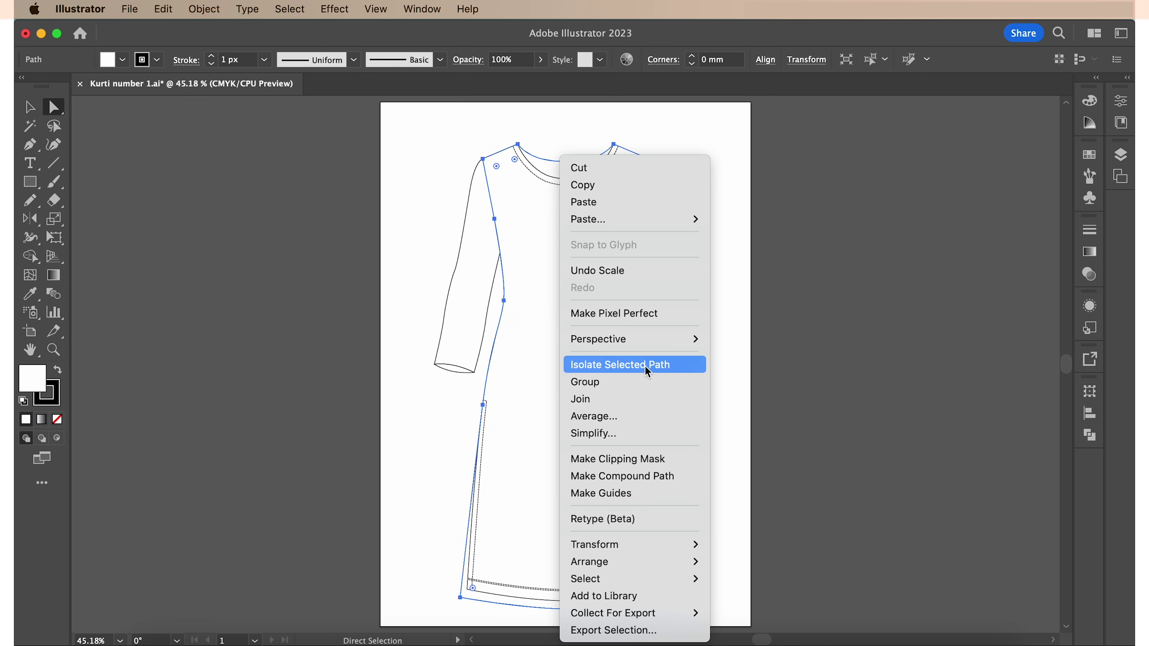
left_click(645, 367)
- Copy the back panel's hem line in place and move the copy straight up as a stitching line
scroll(764, 394, "down", 2)
scroll(765, 397, "down", 3)
key("super+=")
key("super+=")
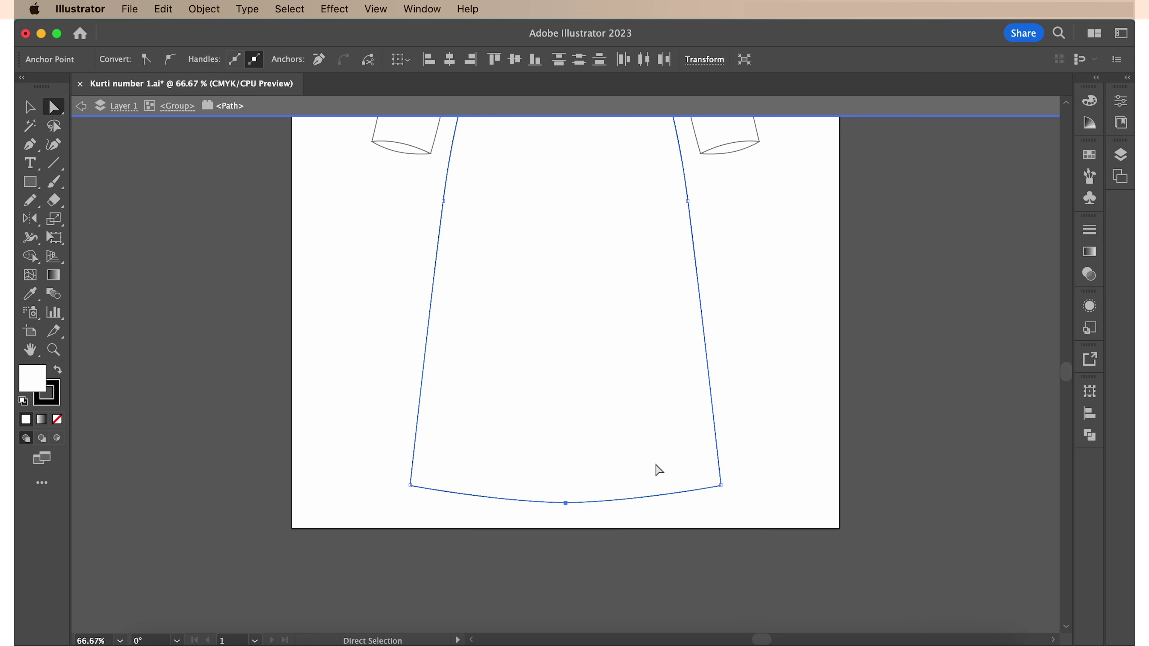
left_click(661, 491)
key("shift+Up")
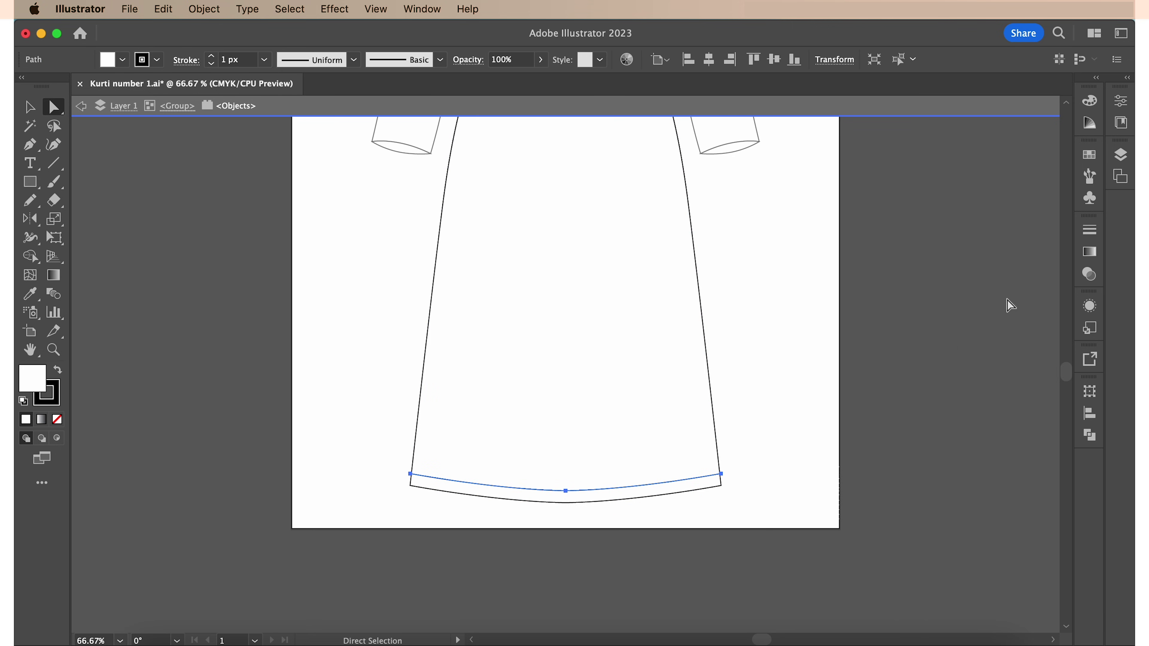
- Give the copied back hem line an unfilled dashed stroke as double-row stitching and fit its ends to the panel's side edges
left_click(1090, 229)
left_click(144, 58)
left_click(713, 511)
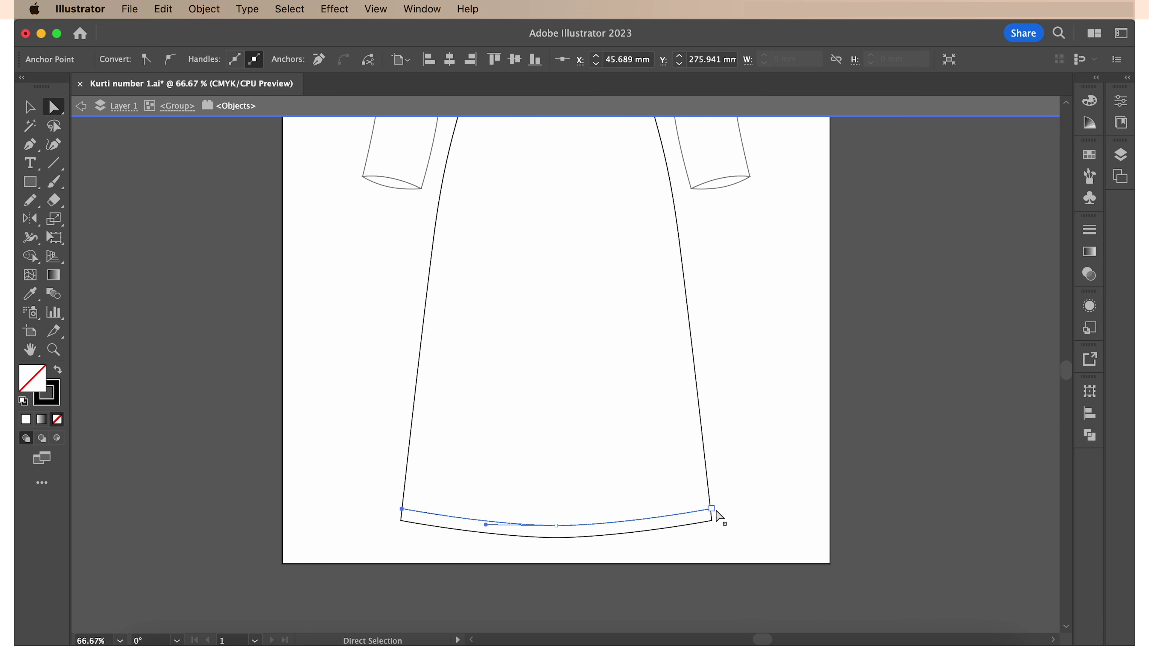
left_click_drag(713, 514, 693, 521)
left_click(608, 496)
- Draw a straight dashed slit stitching line about 114 mm long inside the back panel's left edge, starting at the hem
key("p")
left_click(410, 523)
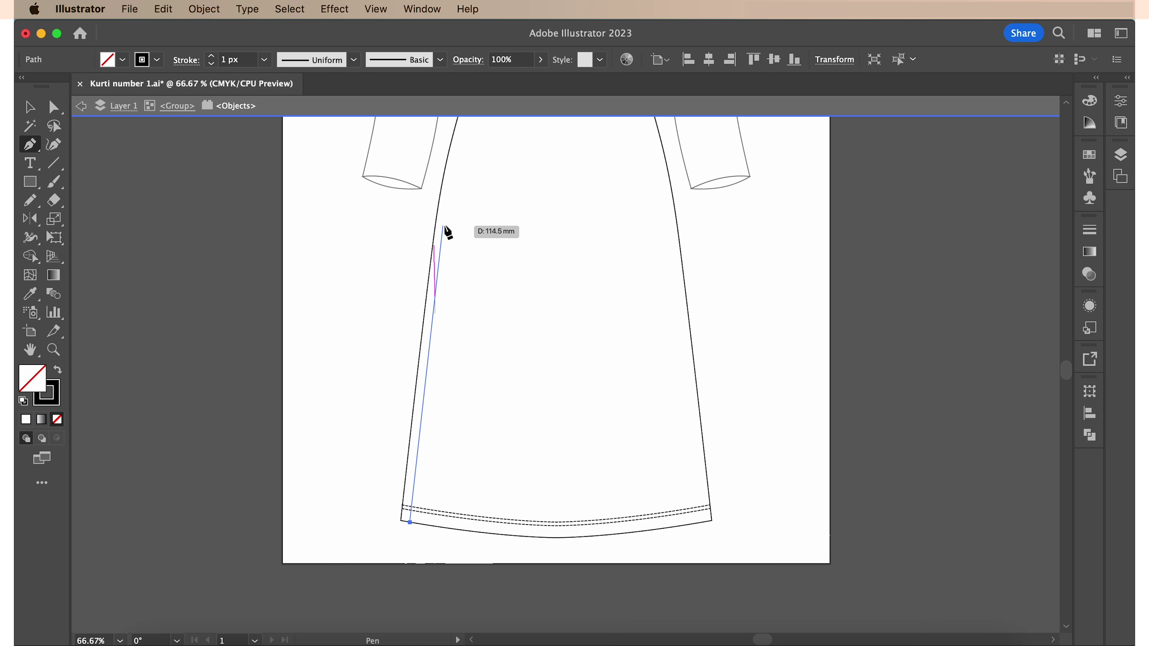
left_click(442, 225)
key("v")
- Reflect a copy of the slit stitching line and move it to the back panel's right side
right_click(413, 317)
mouse_move(533, 544)
left_click(625, 542)
left_click(650, 427)
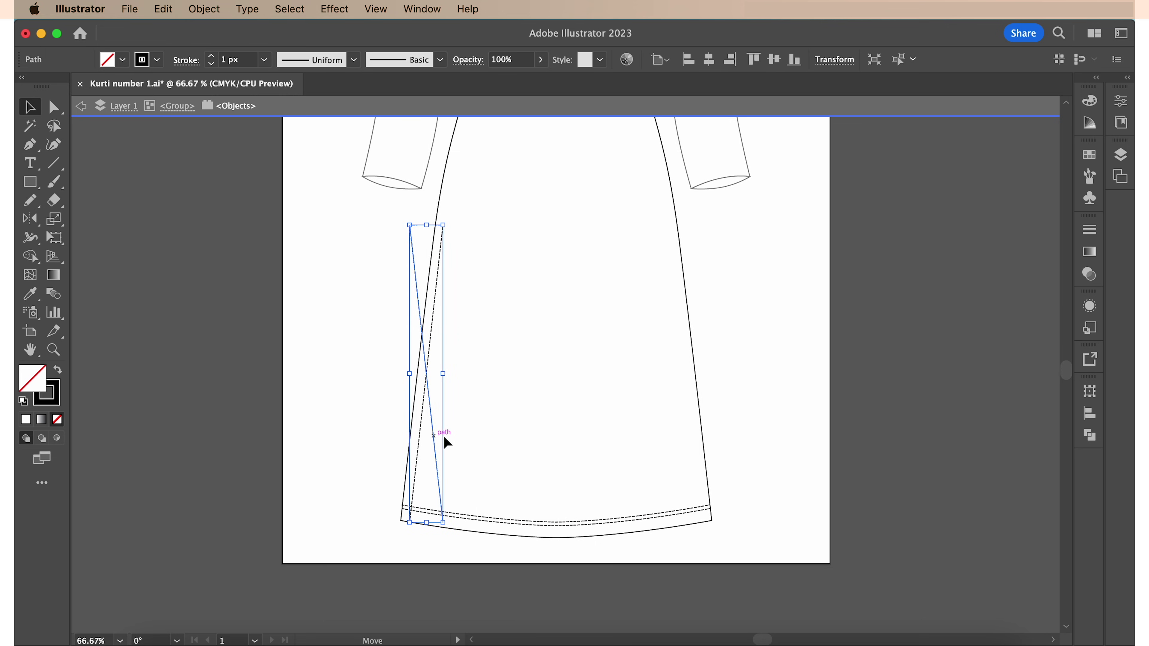
left_click_drag(444, 436, 693, 431)
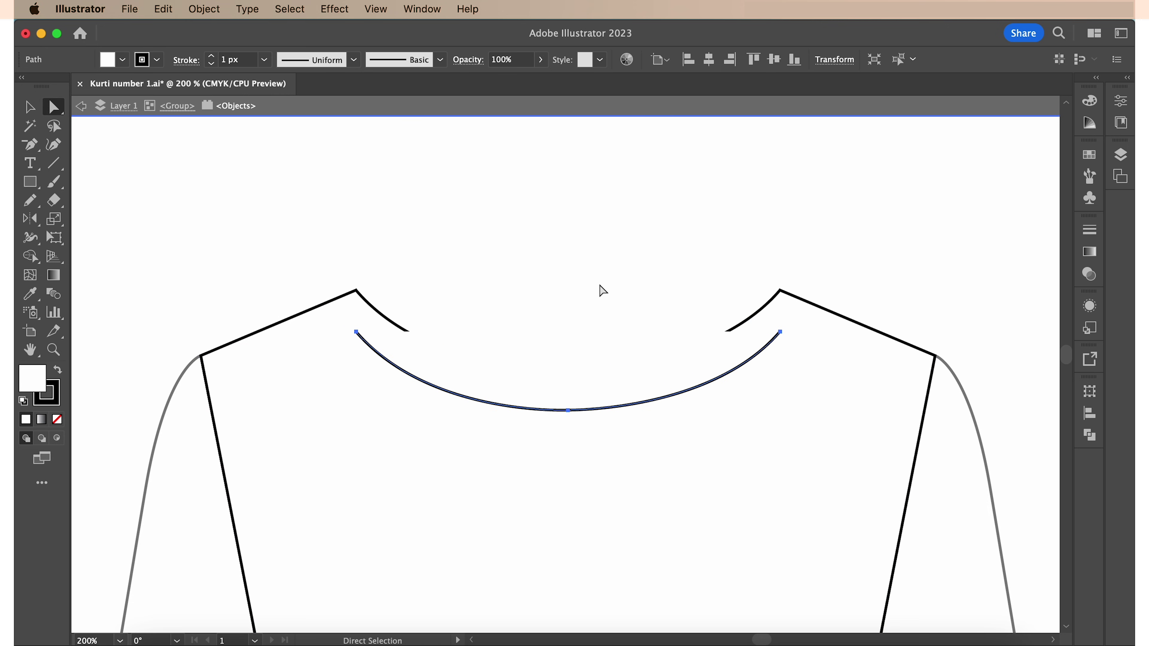
- Position the copied back neckline curve as a facing line and fit the ends of the stitching curve just inside the neckline
key("v")
mouse_move(356, 332)
left_mouse_down()
mouse_move(319, 306)
mouse_move(357, 319)
left_mouse_up()
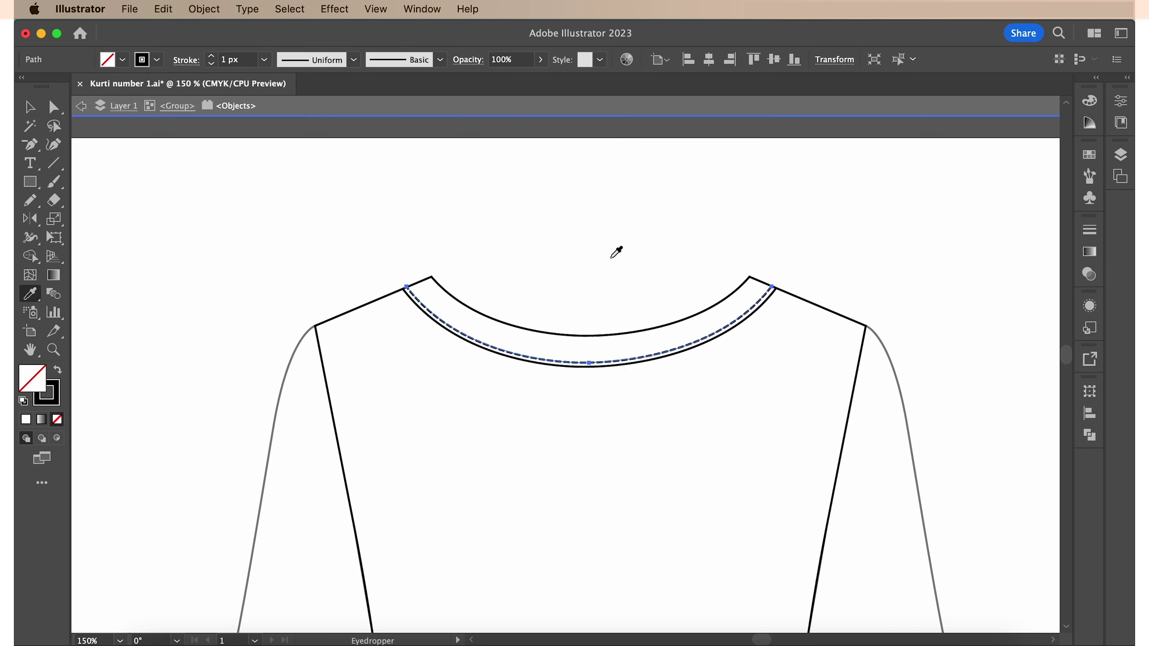
key("a")
left_click(610, 348)
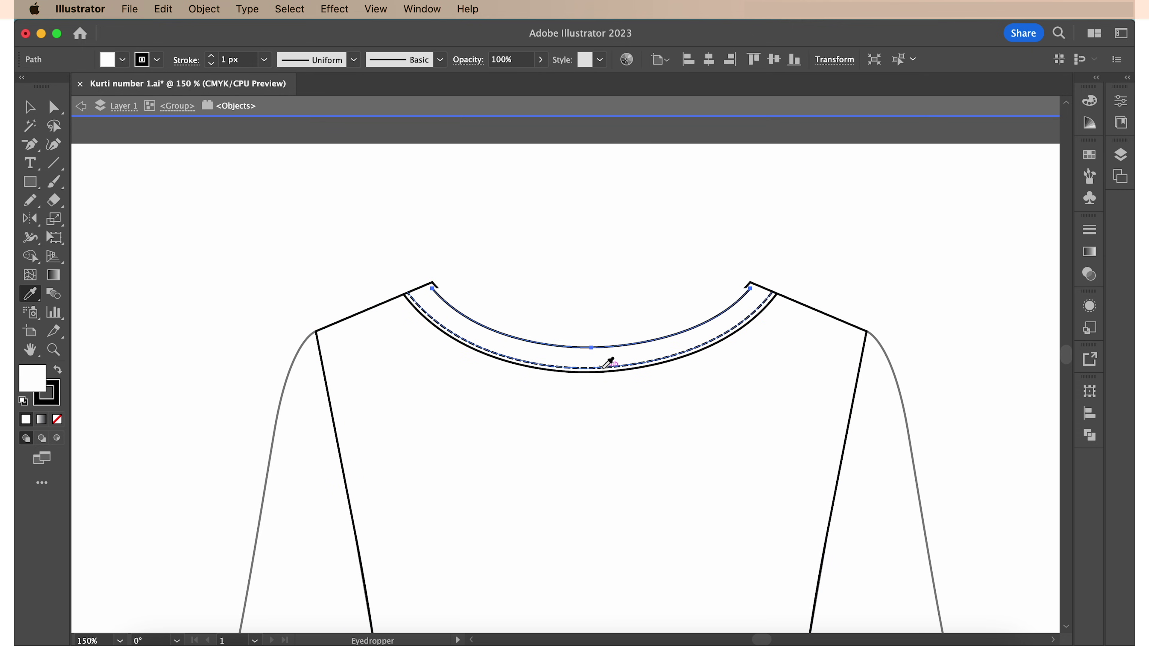
left_click_drag(433, 286, 436, 288)
left_click_drag(761, 286, 762, 290)
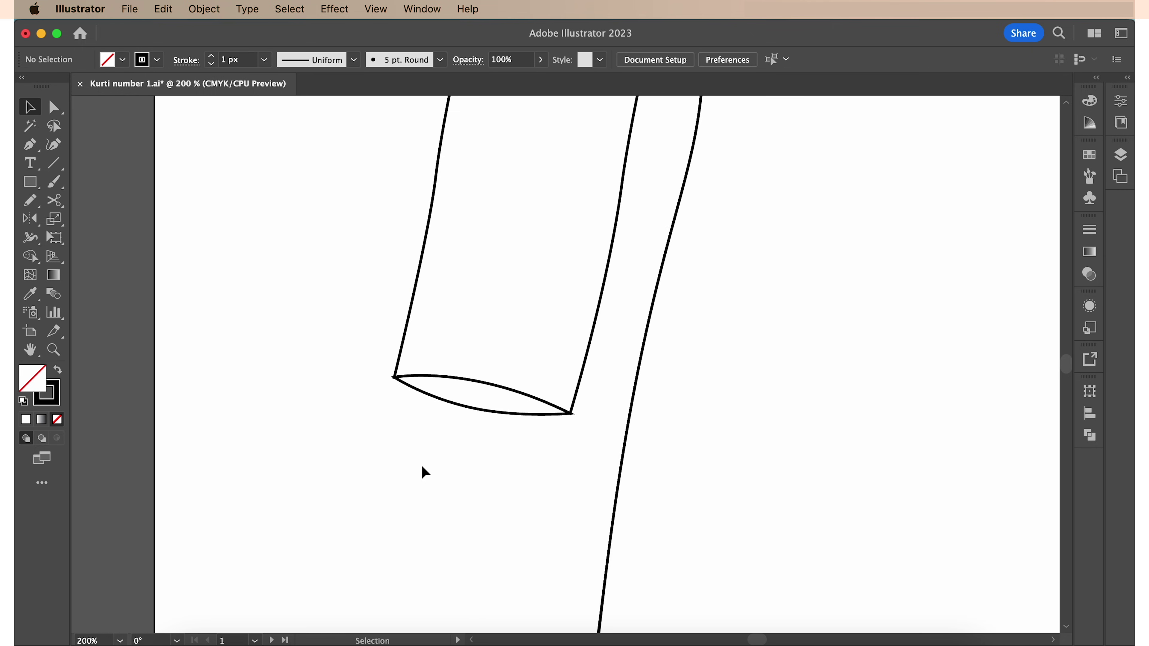
- Draw a curved double row of dashed stitching across the left sleeve just above its hem
key("p")
left_click(400, 352)
left_click_drag(577, 390, 661, 437)
key("v")
left_click_drag(561, 382, 608, 406)
left_click(550, 467)
- Draw two short curved dashed stitching lines inside the left sleeve's opening
key("p")
left_click(438, 377)
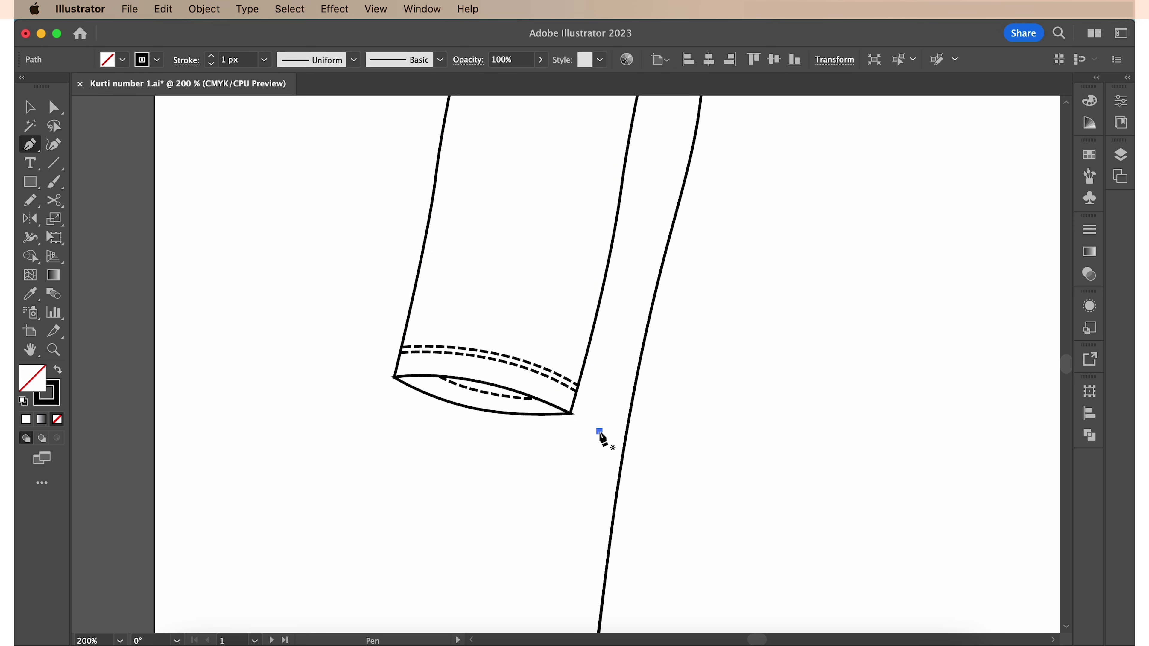
left_click(600, 431, "super")
left_click(539, 399, "super")
left_click(586, 550, "super")
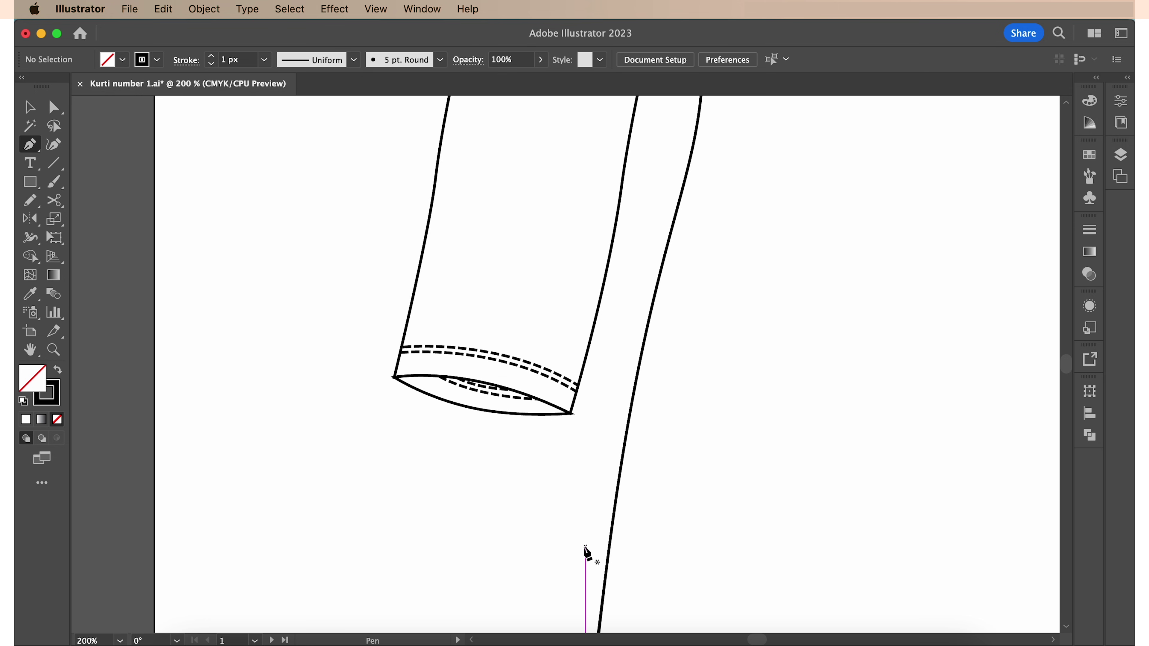
- Reflect a copy of the left sleeve's stitching lines and place it on the right sleeve's hem
key("super+minus")
right_click(217, 373)
mouse_move(318, 541)
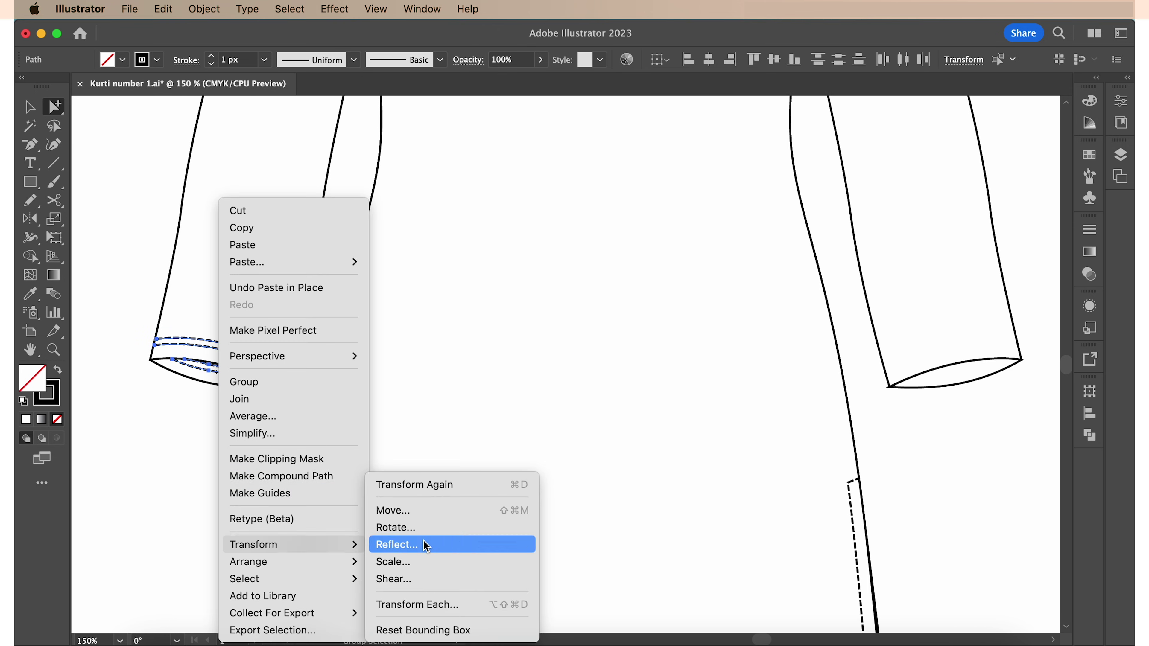
left_click(418, 544)
left_click(480, 429)
left_click_drag(308, 348, 1015, 349)
left_click(1003, 437)
key("super+0")
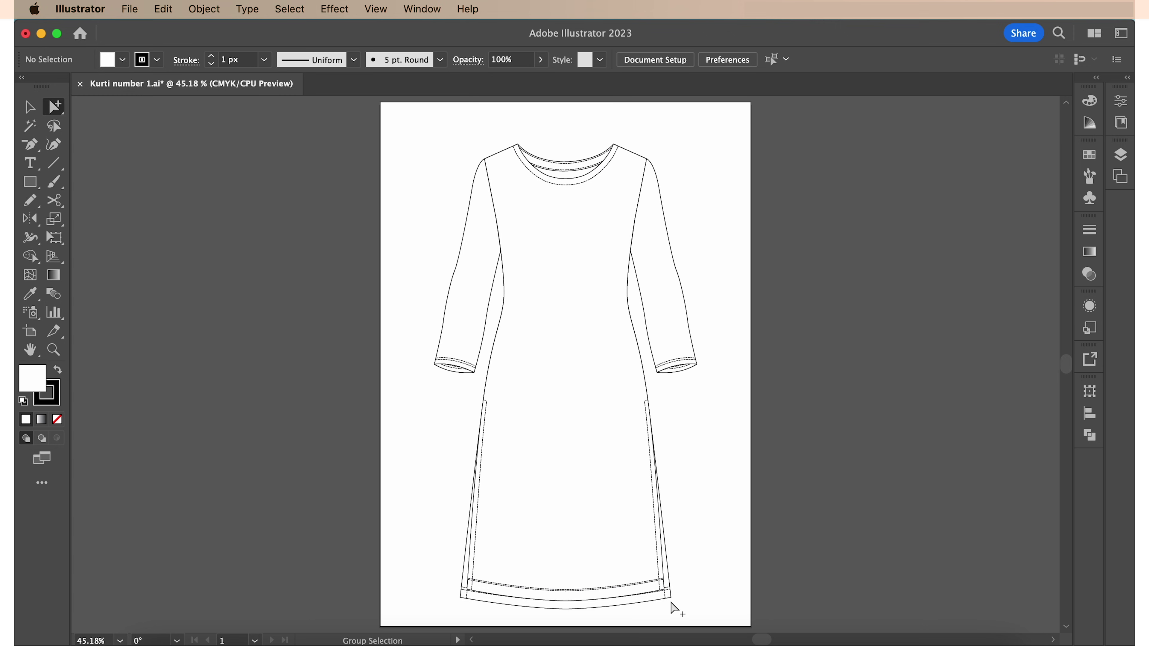
- Fill the back body panel with light grey
left_click(648, 597)
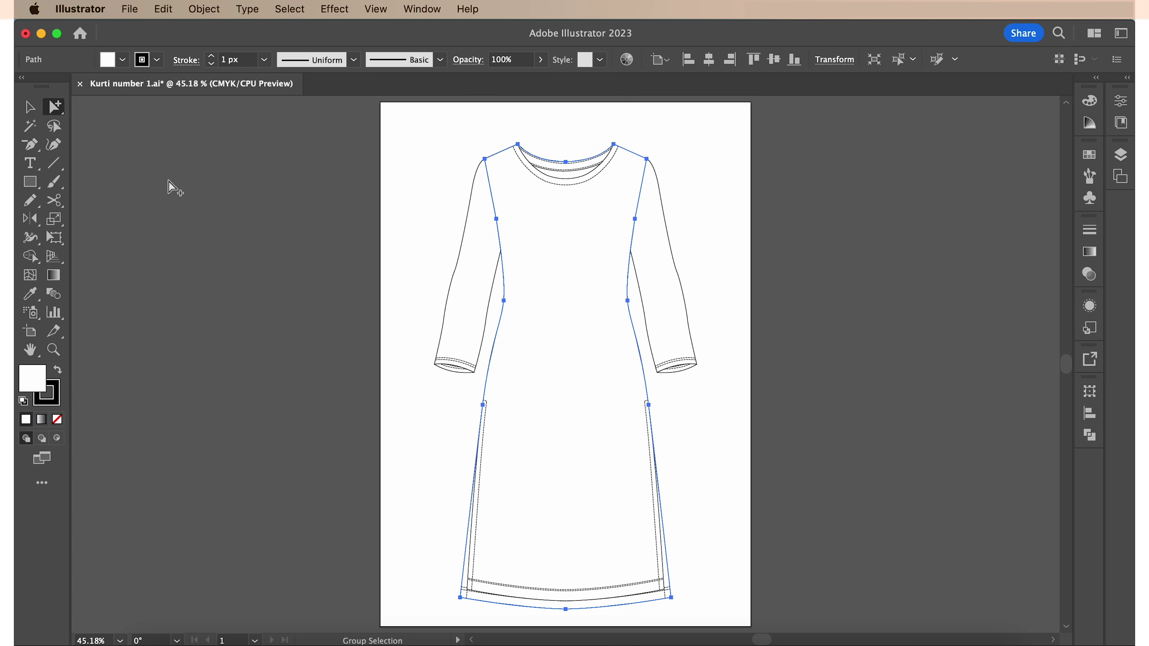
left_click(122, 59)
left_click(111, 131)
key("Escape")
left_click(296, 403)
- Fill both sleeve openings with the same light grey as the back panel
key("super+1")
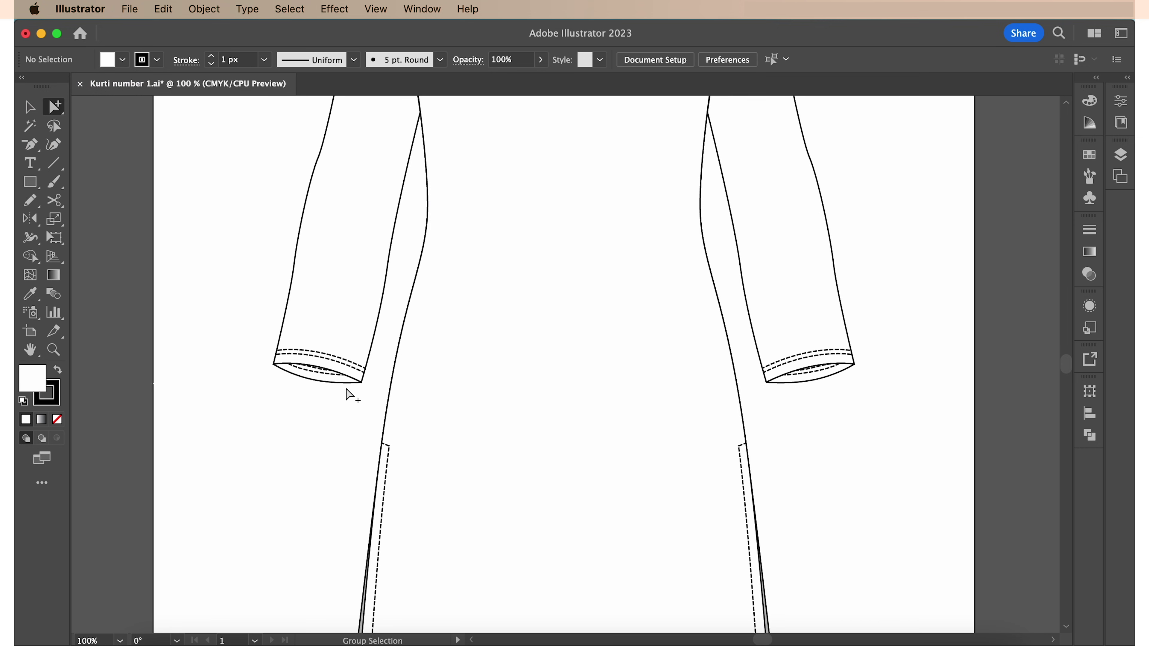
left_click(345, 382)
left_click(819, 382, "shift")
left_click(122, 59)
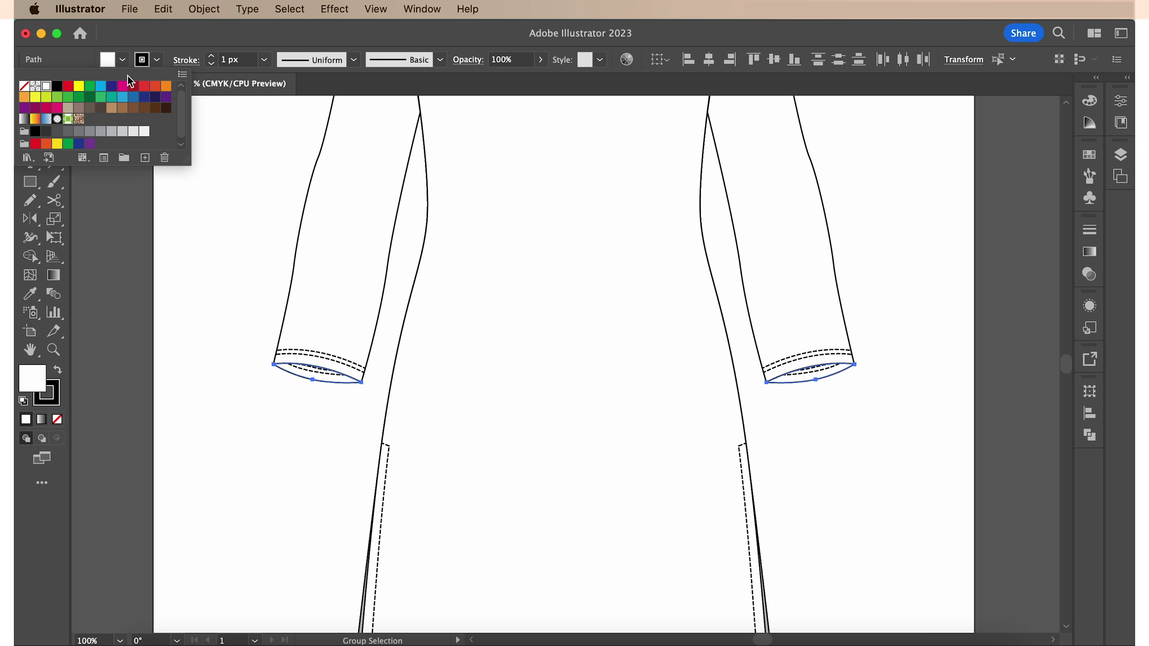
left_click(111, 131)
key("Escape")
left_click(209, 262)
key("super+0")
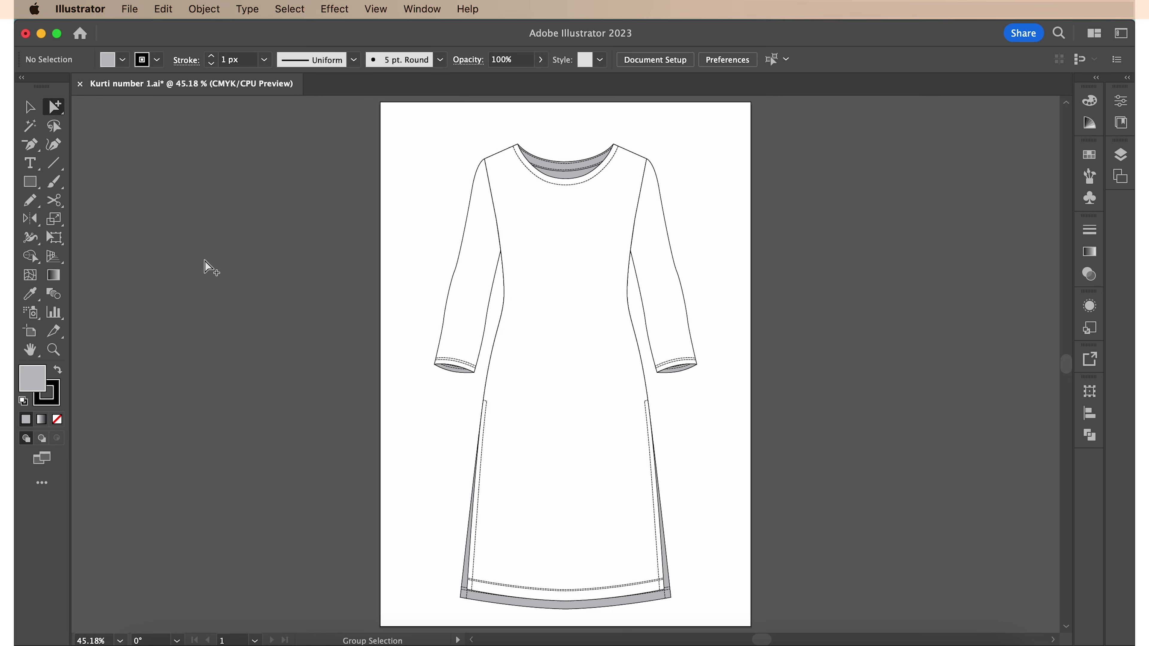
- Select the back panel, both sleeves and both sleeve openings inside their groups and paste a copy of them exactly in place
key("v")
key("slash")
left_click(59, 114)
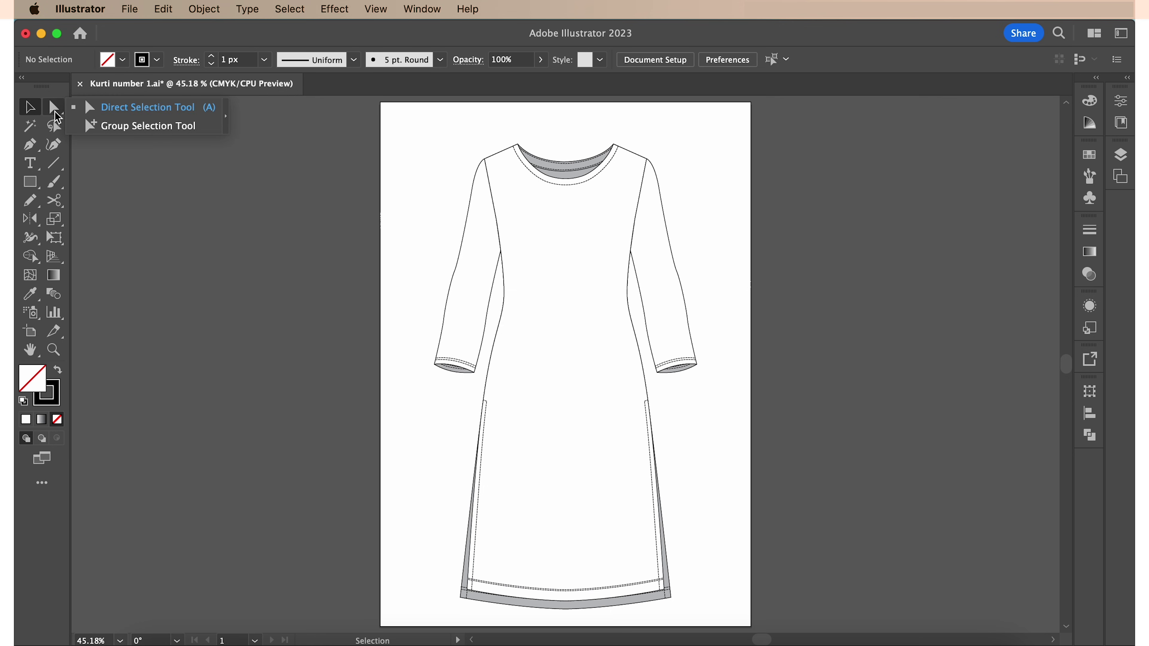
left_click(106, 120)
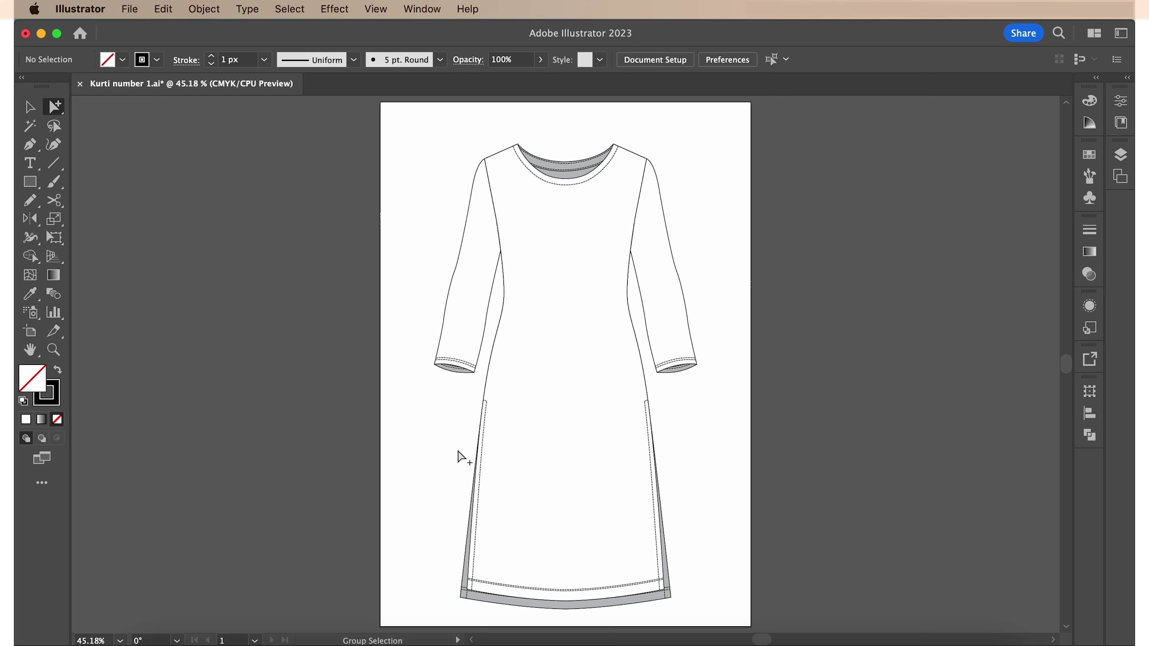
left_click(464, 563)
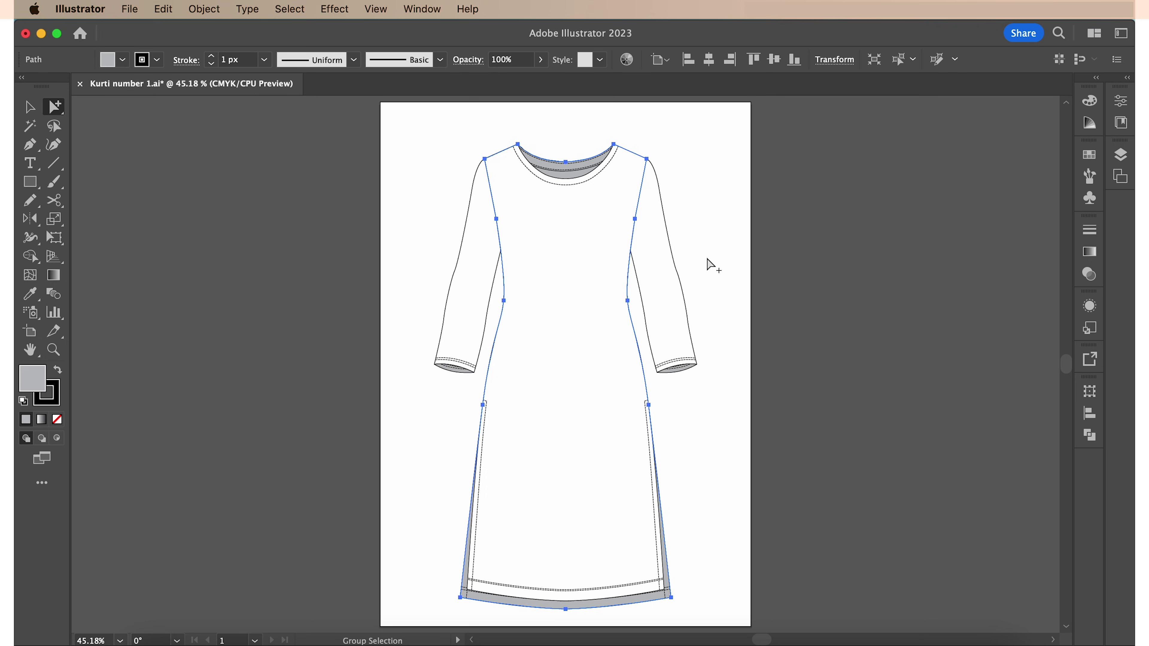
left_click(670, 296, "shift")
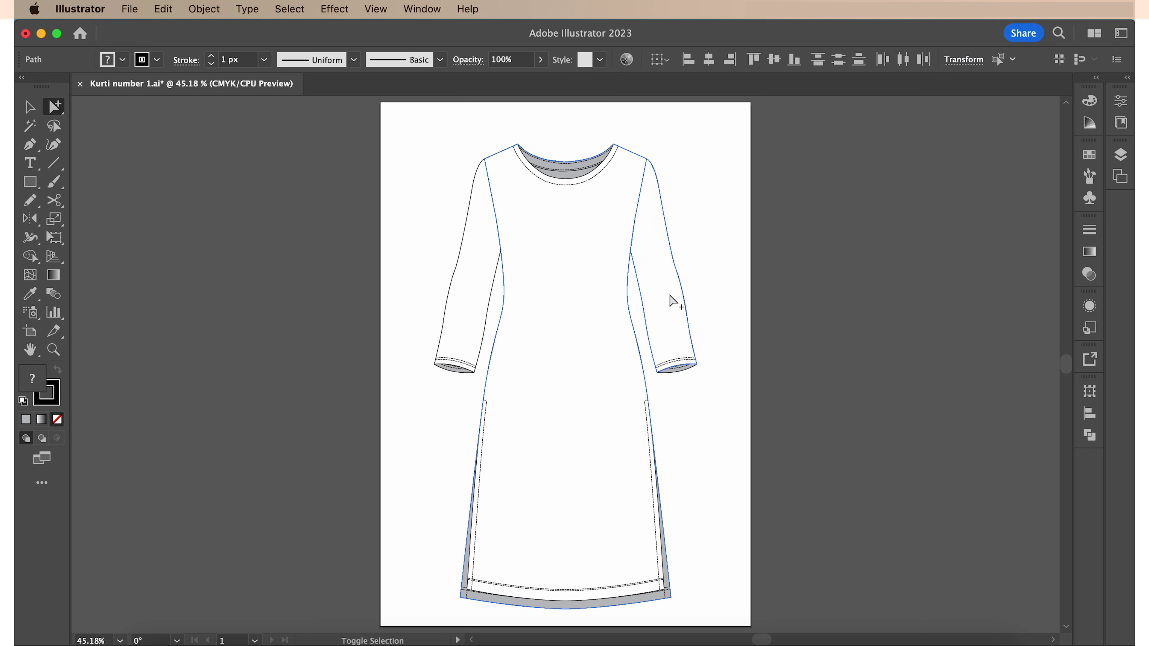
left_click(461, 375, "shift")
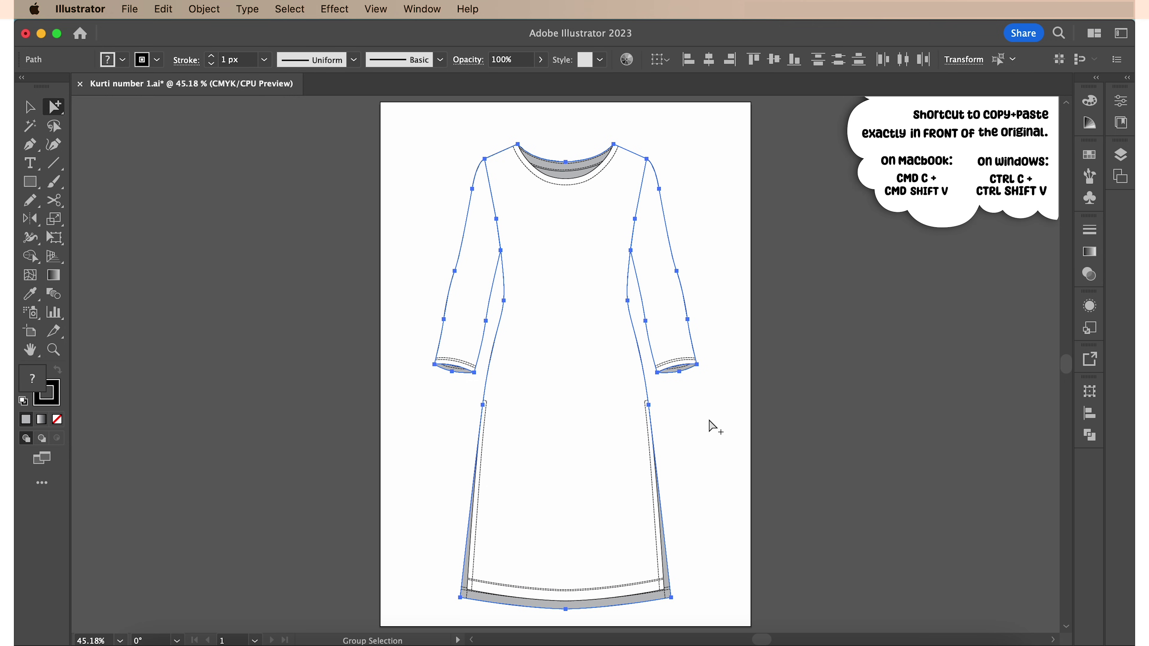
key("super+c")
key("super+shift+v")
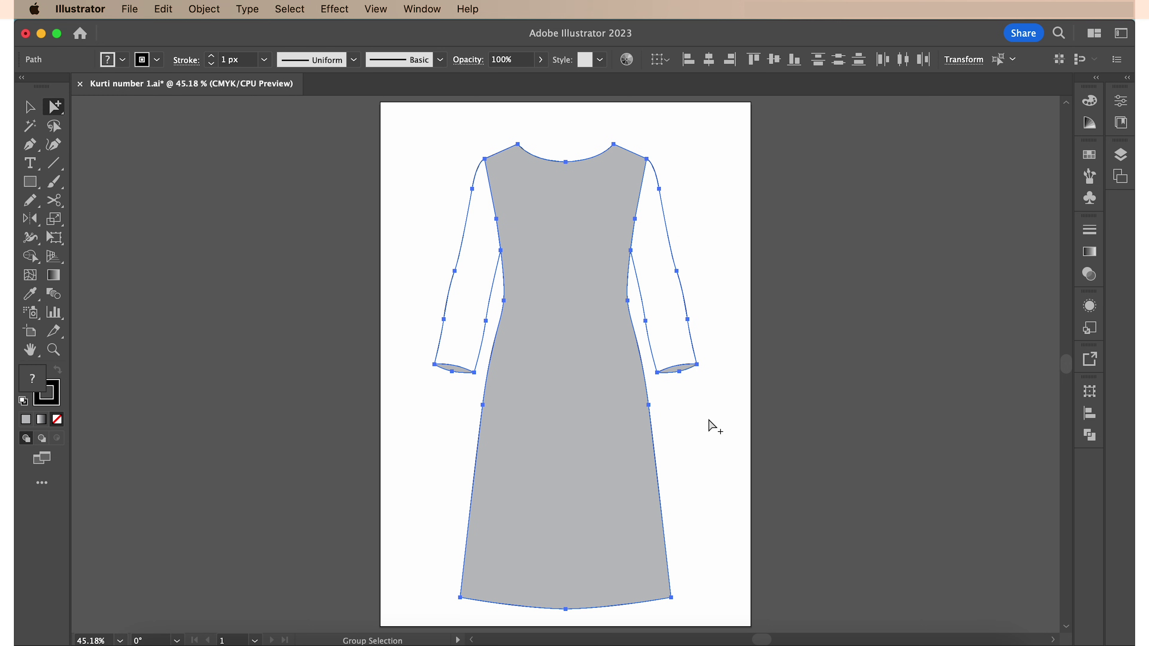
- Unite the pasted body, sleeve and sleeve opening shapes into one silhouette with Pathfinder
left_click(1090, 435)
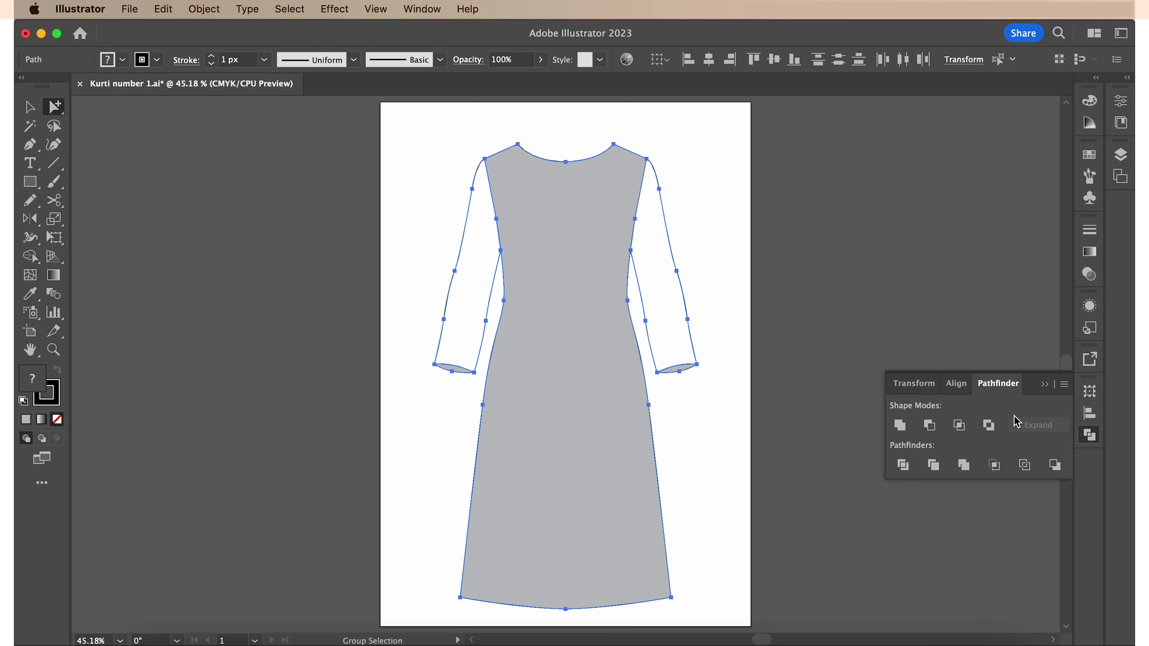
left_click(900, 426)
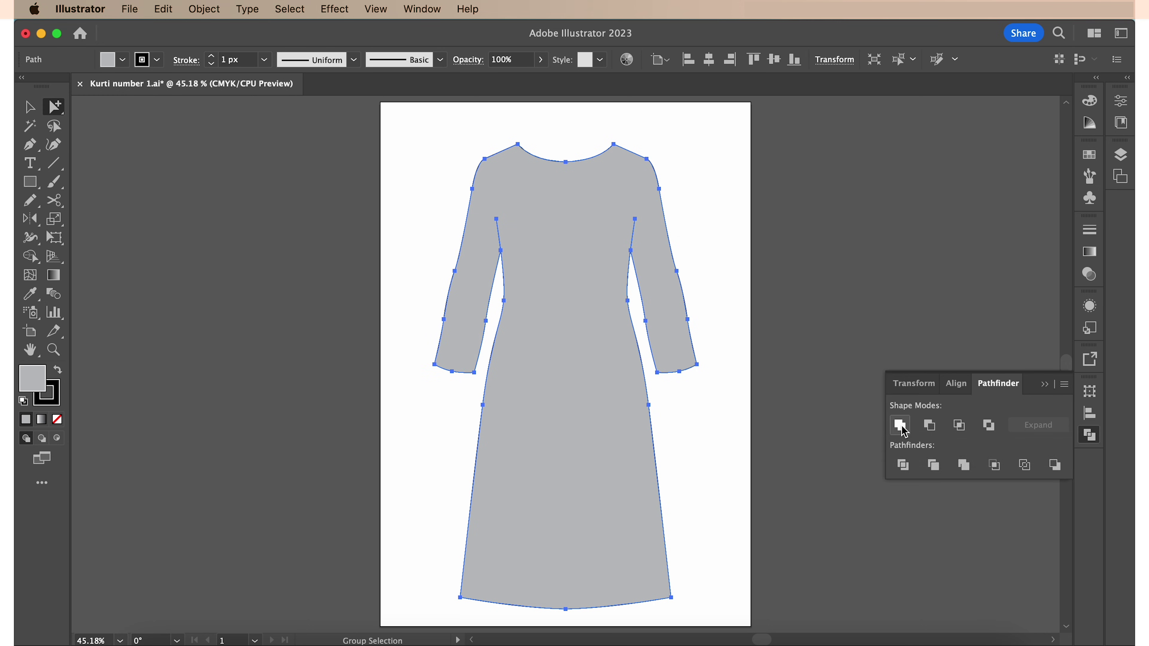
left_click(1092, 436)
- Set the united silhouette's stroke weight to 8 px
left_click(211, 57)
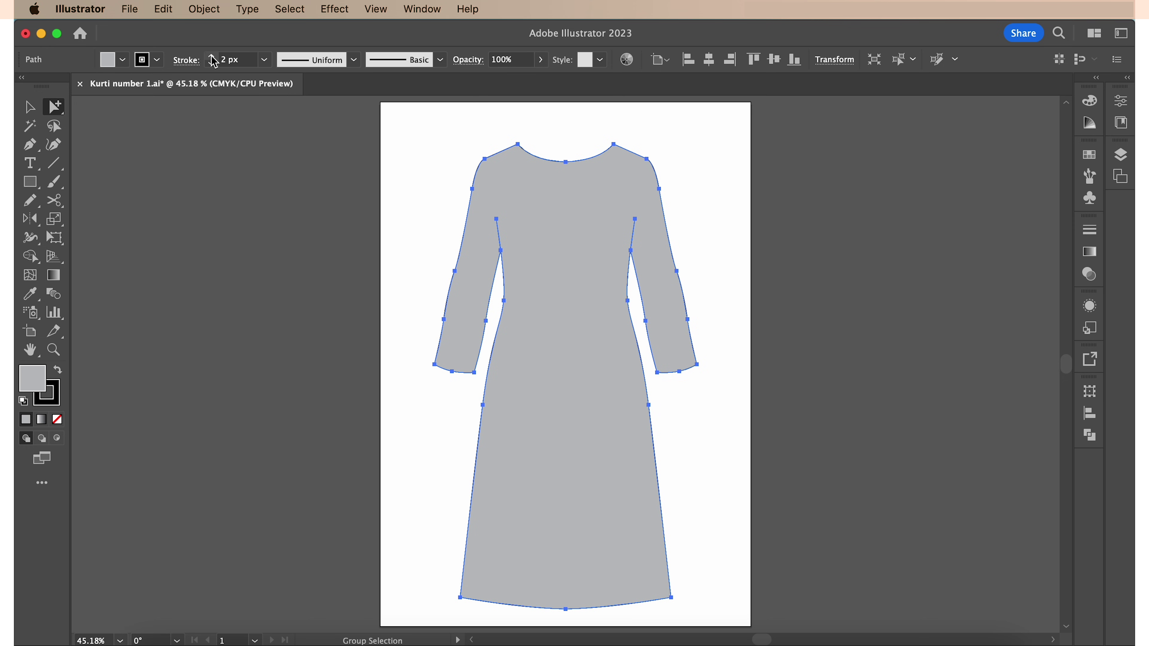
left_click(211, 57)
left_click(211, 57)
left_click(211, 57)
left_click(211, 57)
left_click(211, 57)
left_click(211, 57)
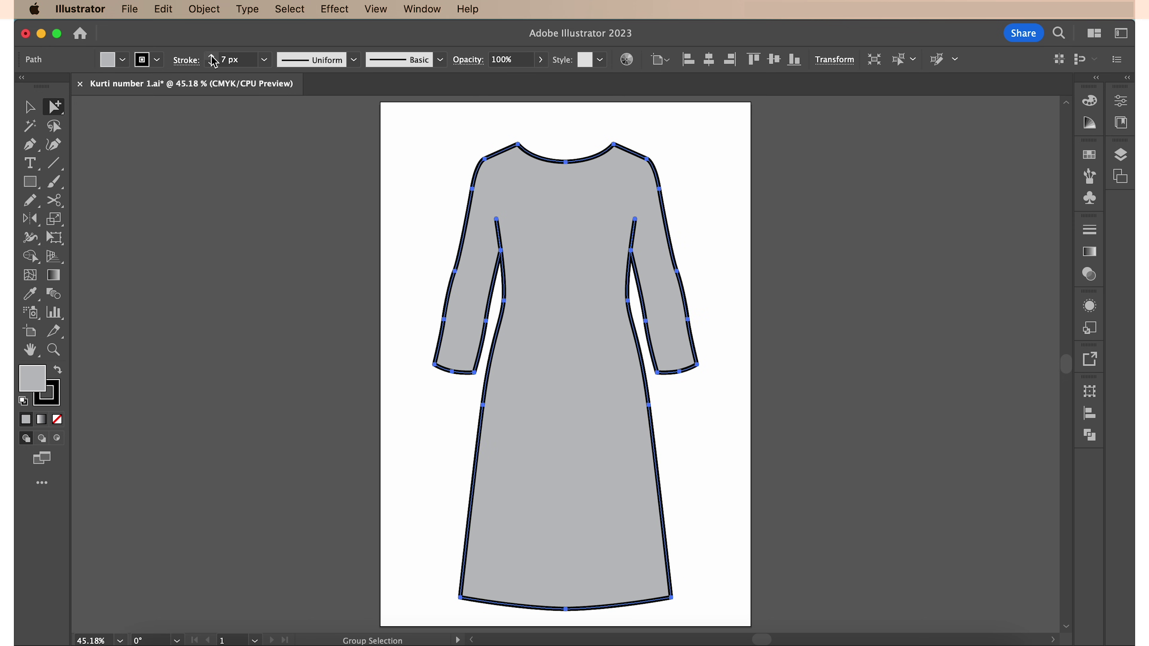
- Send the thick-outlined silhouette to the back, behind the kurti drawing, and deselect it
right_click(532, 240)
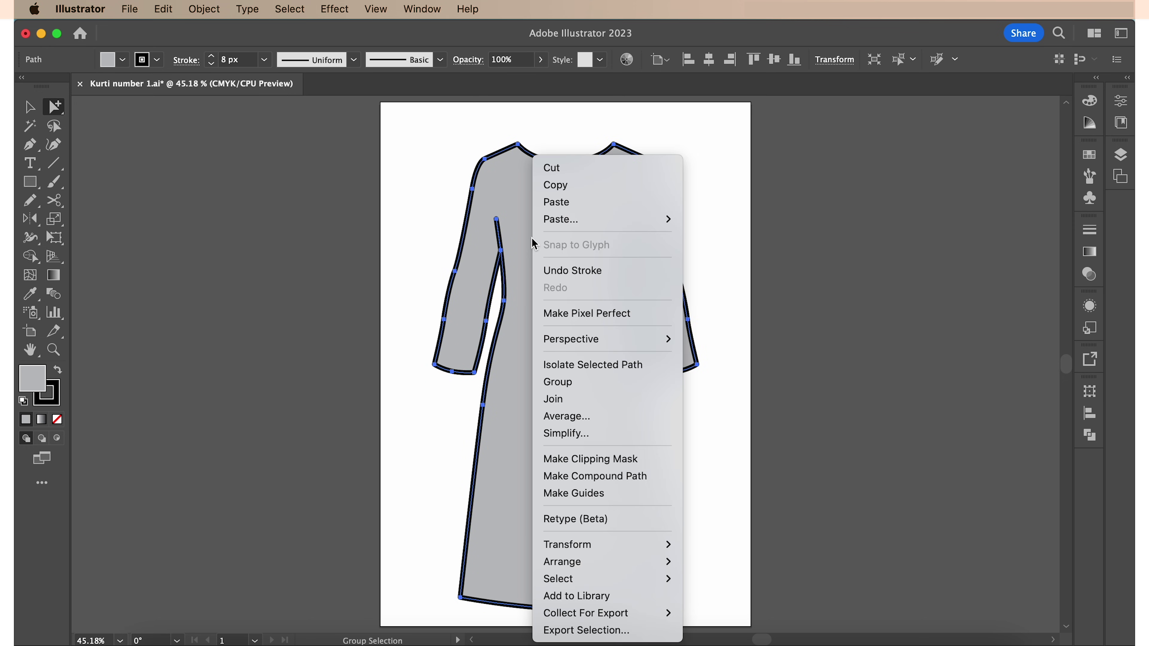
mouse_move(671, 564)
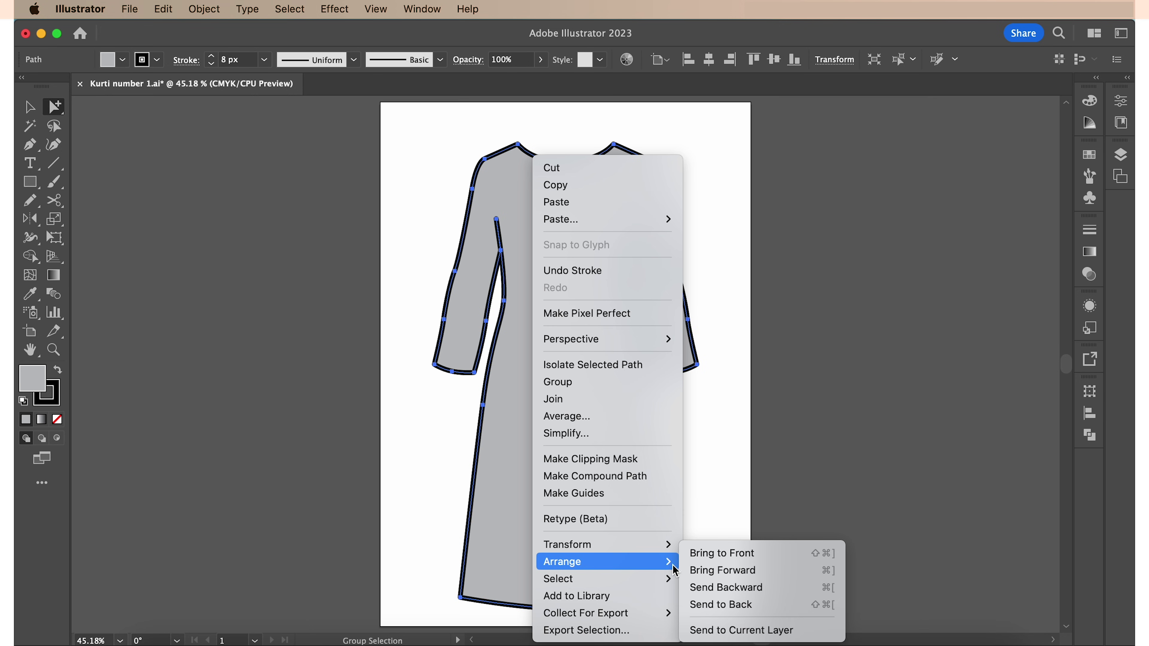
left_click(723, 604)
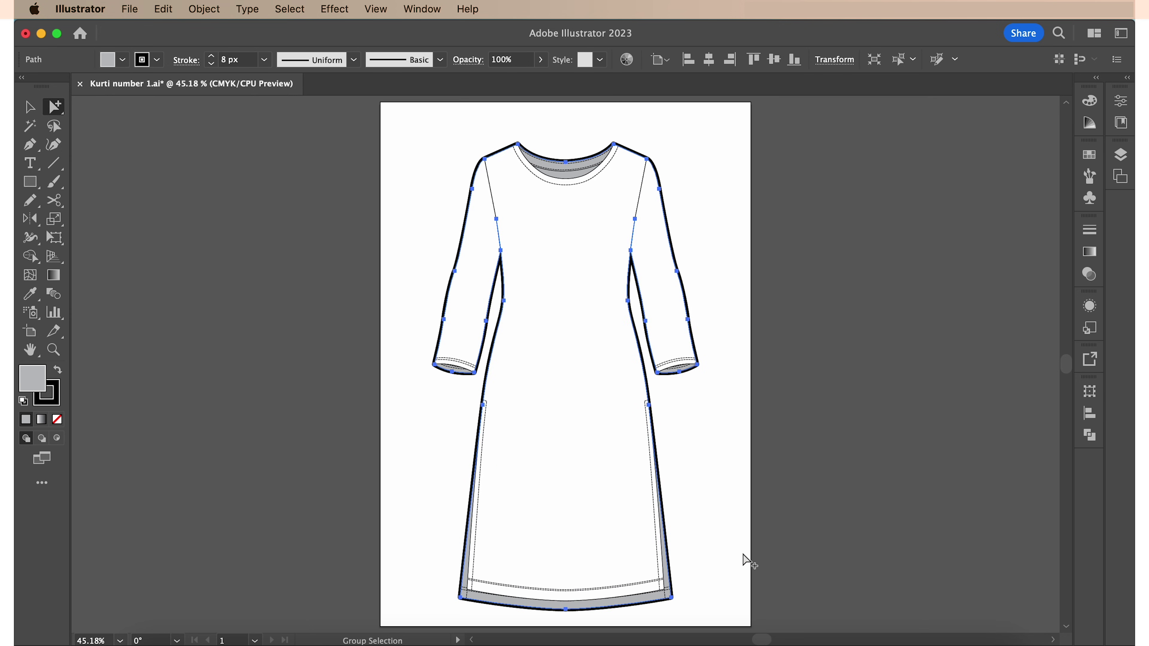
left_click(745, 557)
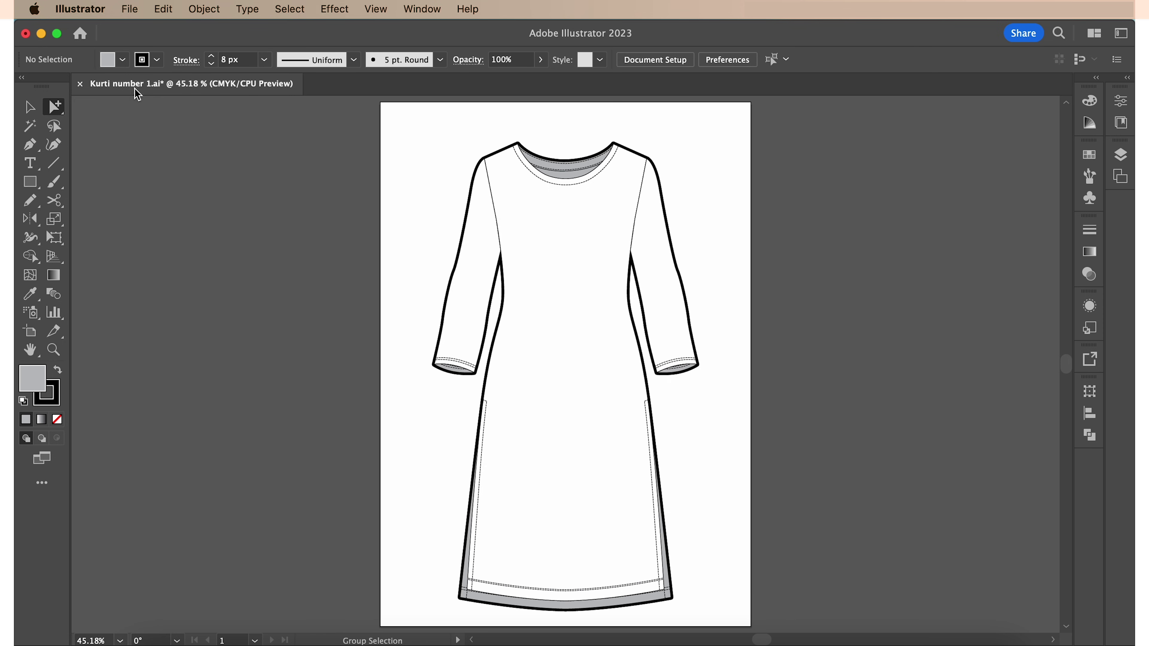
- With nothing selected, set the drawing style to no fill and a 1 px stroke
left_click(122, 59)
left_click(24, 86)
left_click(264, 59)
left_click(270, 73)
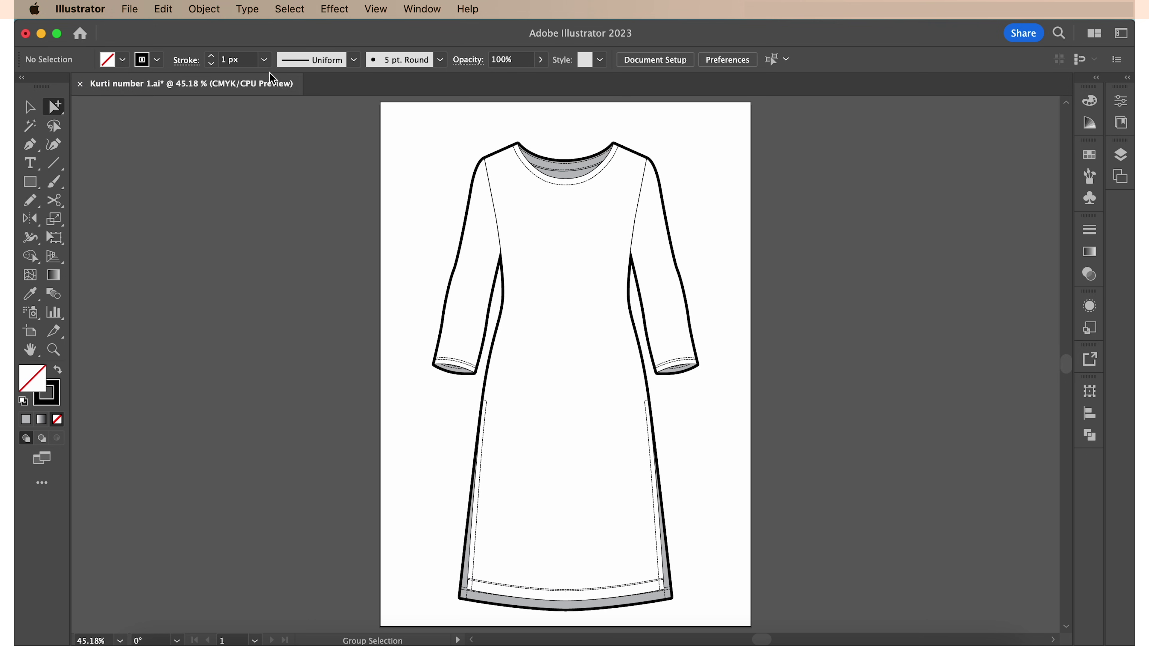
- Draw a short curved crease line from the left sleeve's outer edge below the elbow with the Pen tool
key("p")
key("super+equal")
key("super+equal")
key("super+equal")
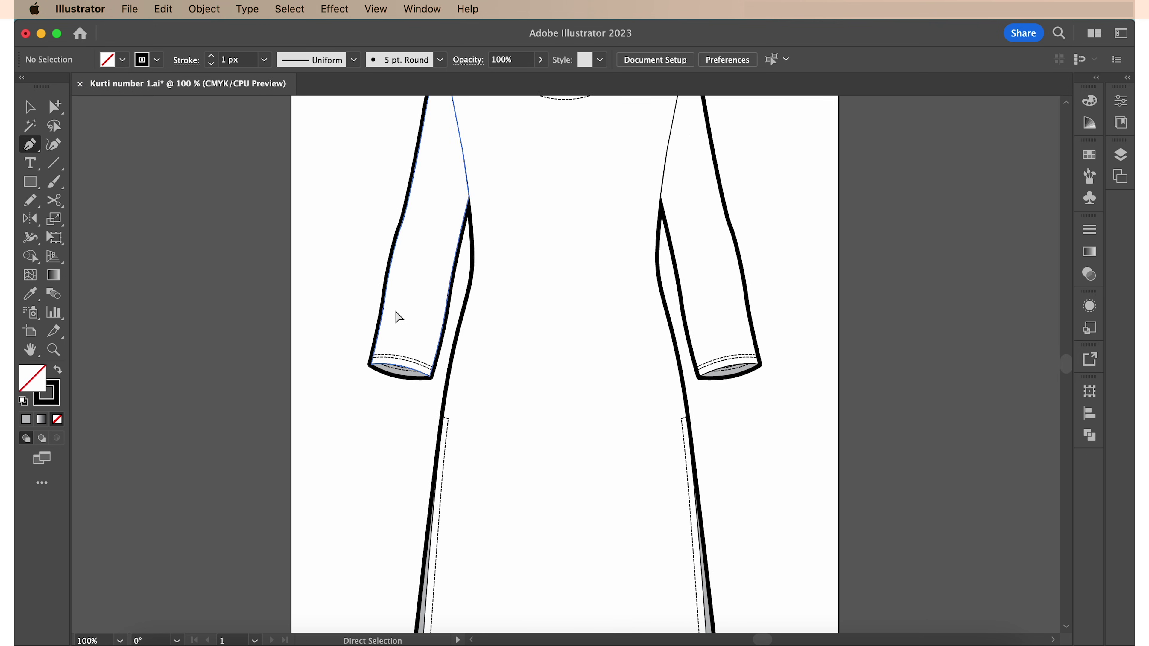
scroll(399, 317, "up", 5)
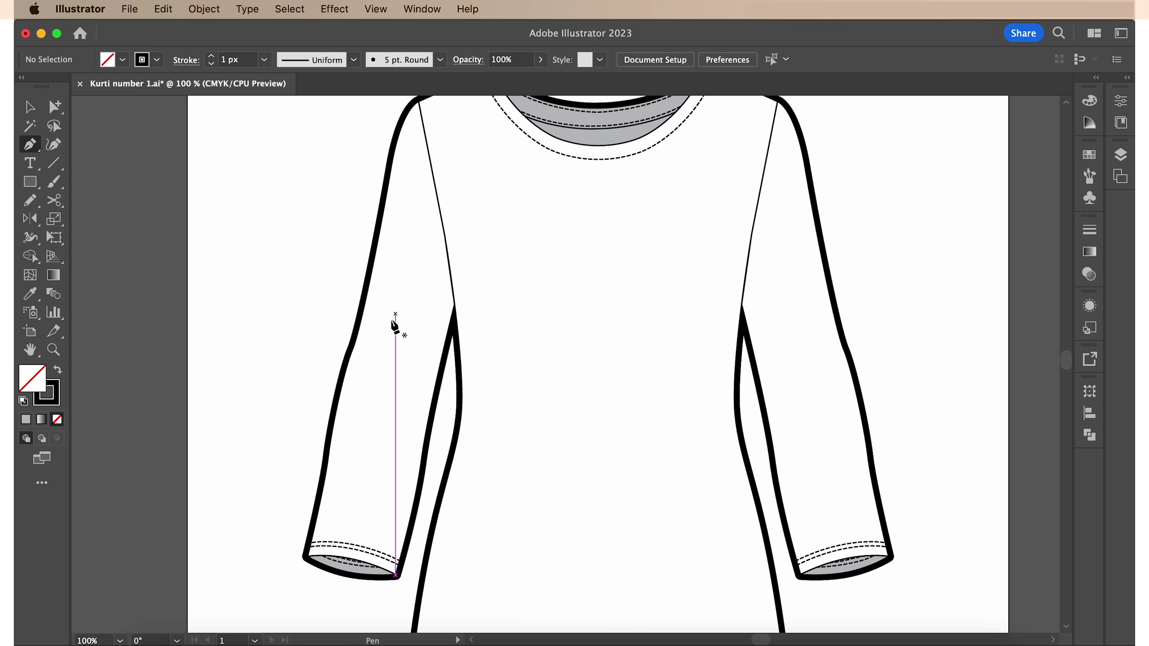
left_click(324, 482)
left_click(344, 420)
left_click_drag(351, 411, 353, 410)
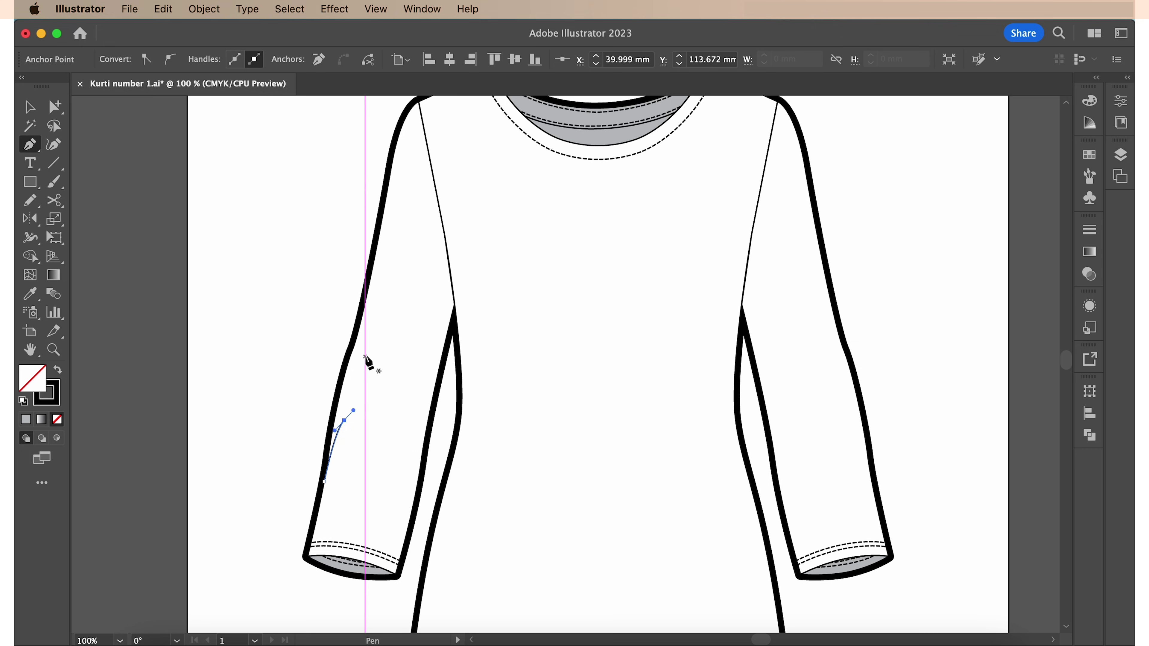
key("Escape")
- Draw a short straight crease line running down from the elbow bend on the left sleeve's outer edge
left_click(355, 339)
left_click(352, 368)
key("Escape")
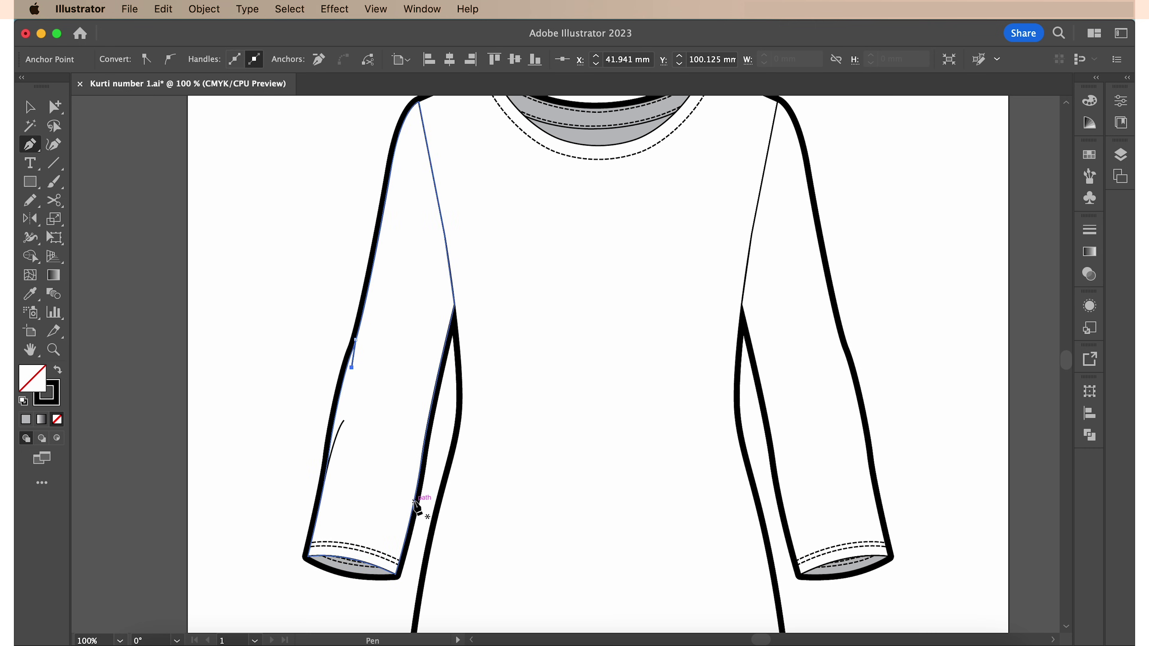
- Draw a crease line rising from the lower part of the left sleeve's inner edge toward the elbow
left_click(415, 498)
left_click_drag(420, 372, 410, 288)
scroll(399, 312, "up", 3)
scroll(399, 312, "right", 2)
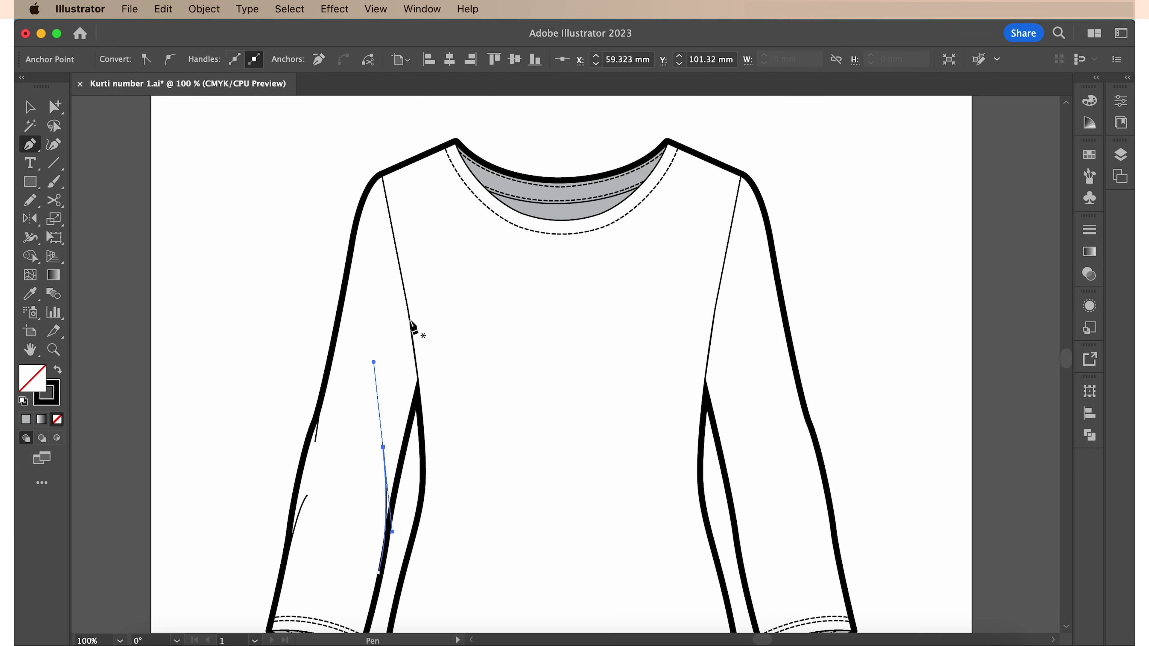
key("Escape")
- Draw a short straight crease line rising from the middle of each armhole seam, on both sides of the kurti
left_click(407, 298)
left_click(400, 216)
key("Escape")
left_click(715, 309)
left_click_drag(722, 216, 824, 221)
- Draw a small looped crease line just above the cuff stitching on the left sleeve
scroll(303, 477, "down", 3)
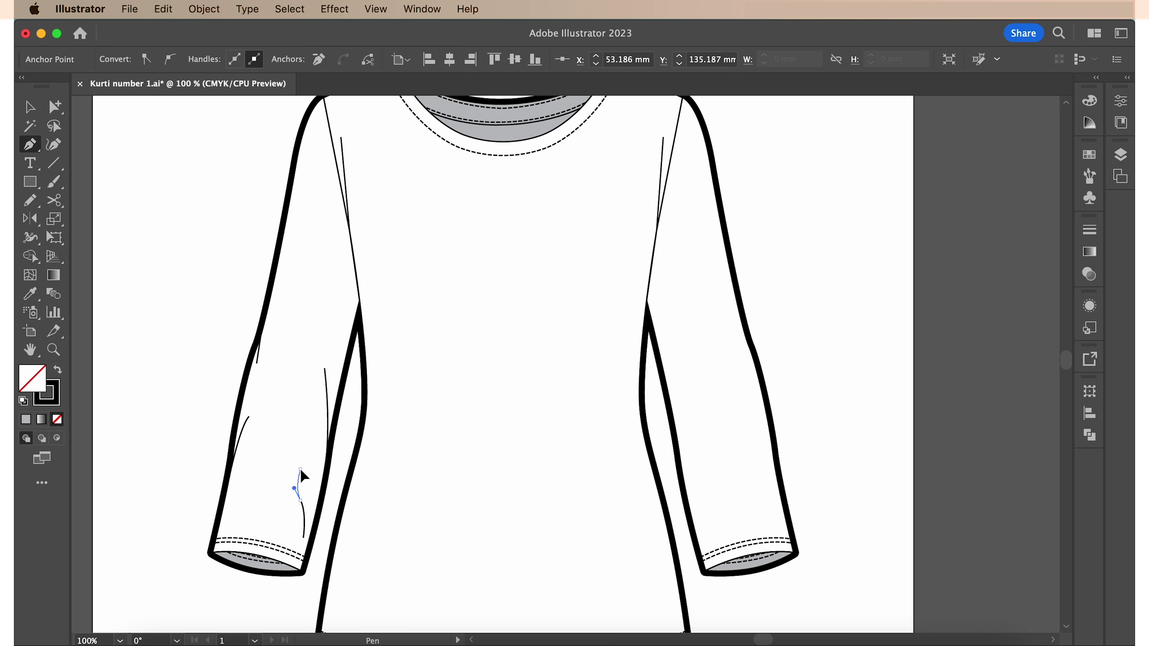
left_click_drag(303, 477, 308, 500)
key("Escape")
- Draw two long curved creases on the body, one down from the left waist and one on the lower right skirt
scroll(328, 407, "down", 4)
scroll(329, 407, "right", 2)
left_click(330, 225)
left_click_drag(367, 454, 395, 540)
key("super+minus")
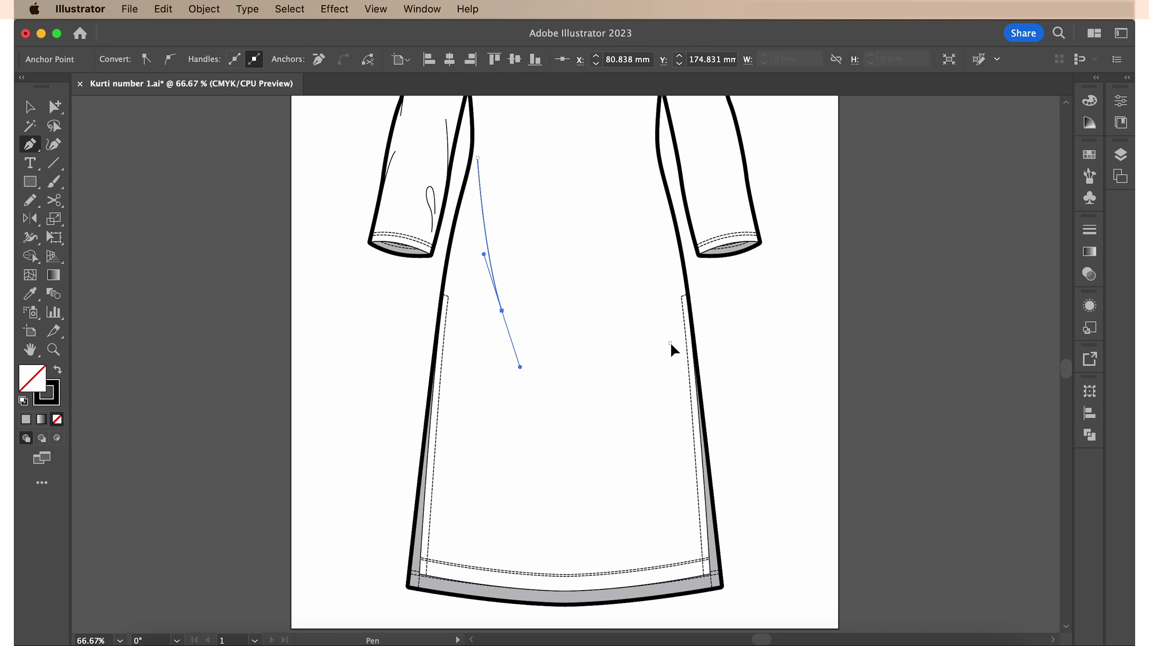
- Group the left sleeve's creases and place a mirrored copy of them in the matching position on the right sleeve
key("v")
scroll(609, 582, "up", 5)
left_click(443, 367)
left_click(434, 433, "shift")
right_click(434, 433)
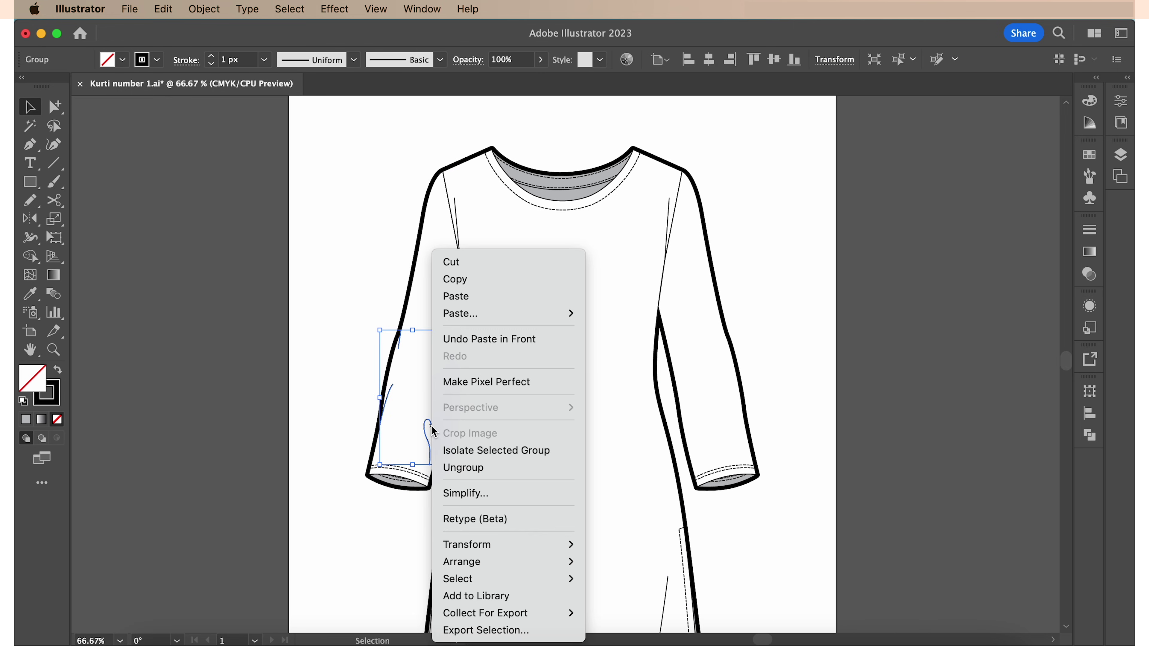
mouse_move(462, 542)
left_click(616, 545)
left_click_drag(434, 437, 703, 416)
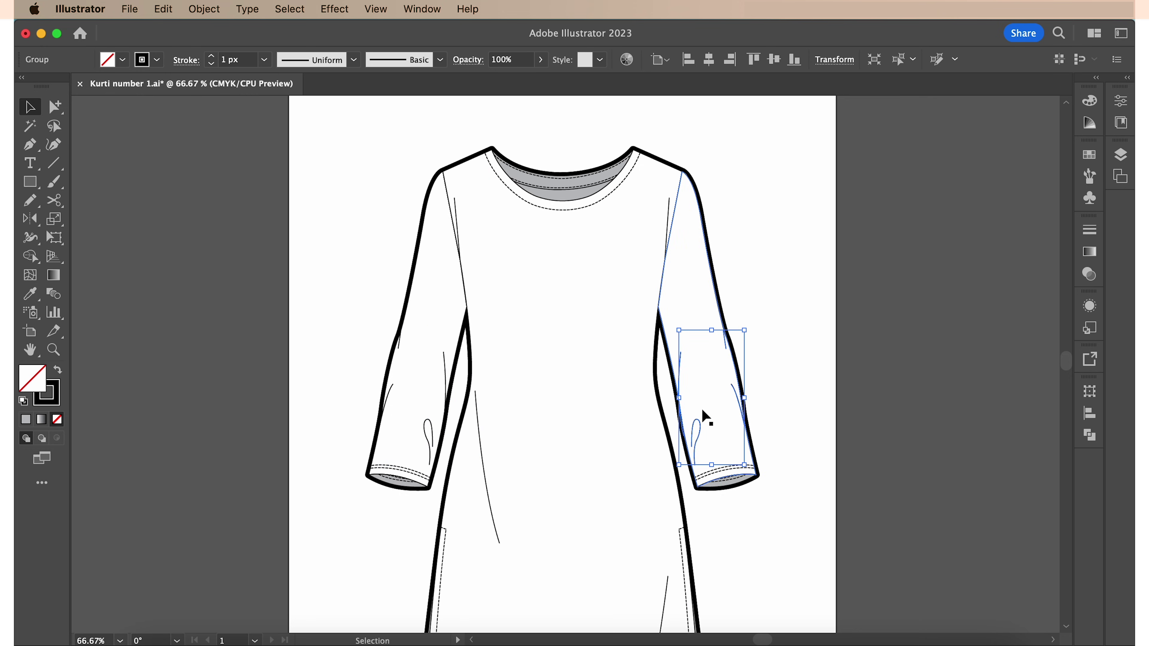
left_click(817, 397)
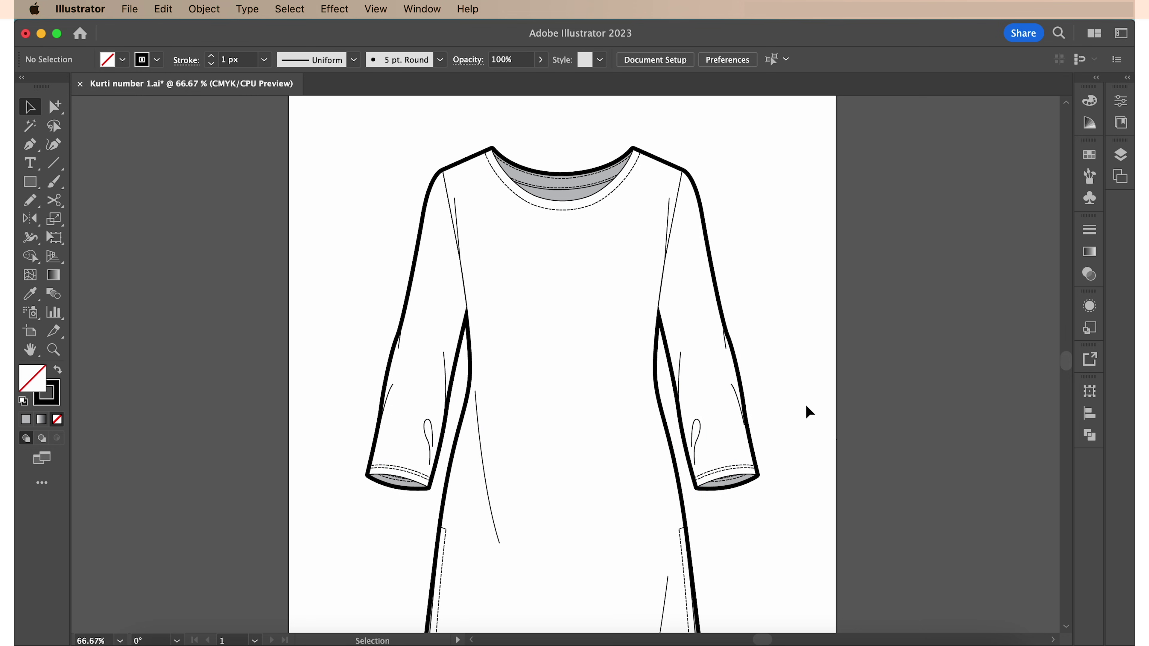
- Give the armhole, elbow and sleeve-edge creases on both sides a 2 px stroke with the wedge-shaped variable width profile
key("super+minus")
scroll(805, 405, "down", 2)
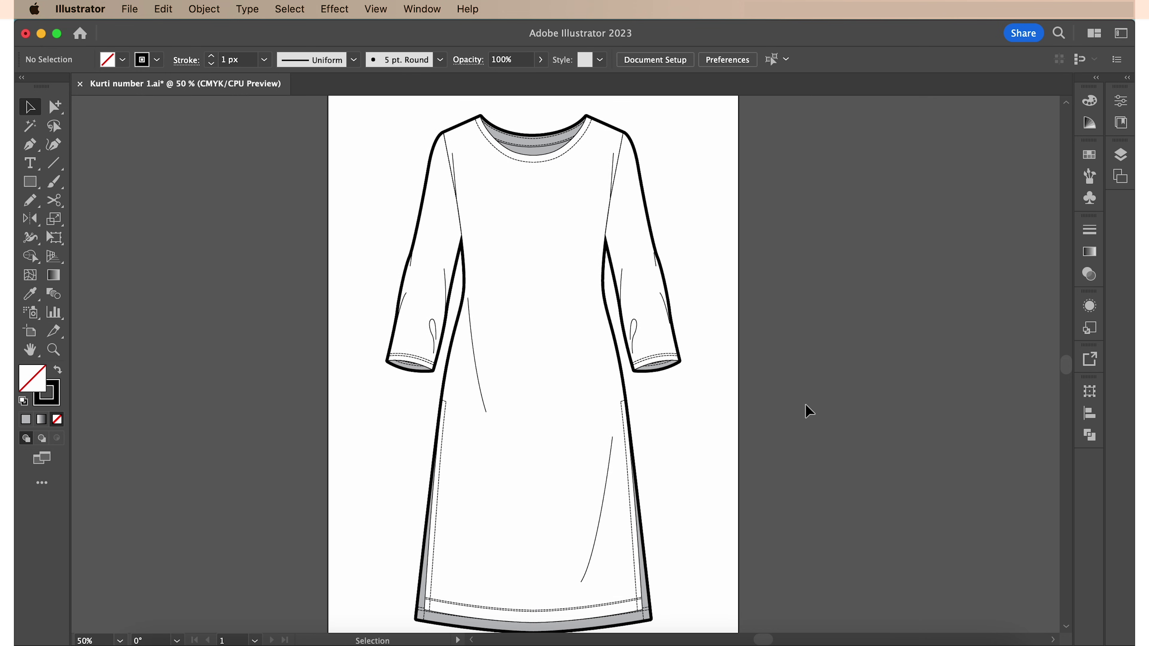
scroll(809, 411, "down", 1)
left_click(61, 111)
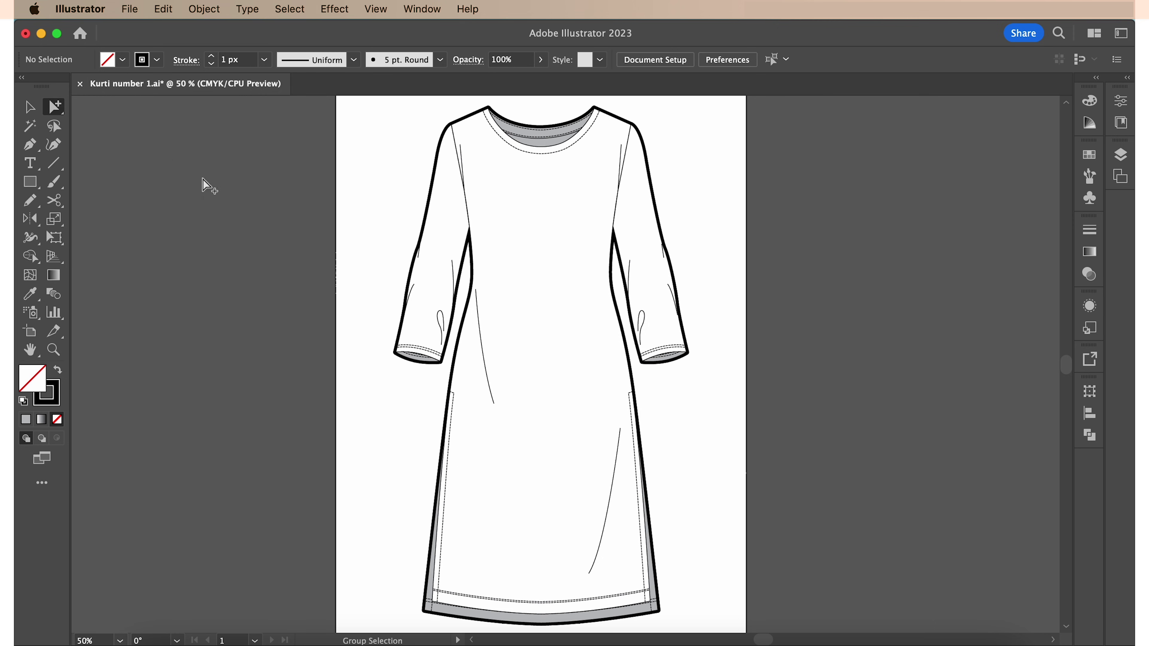
left_click(415, 288)
left_click(441, 270, "shift")
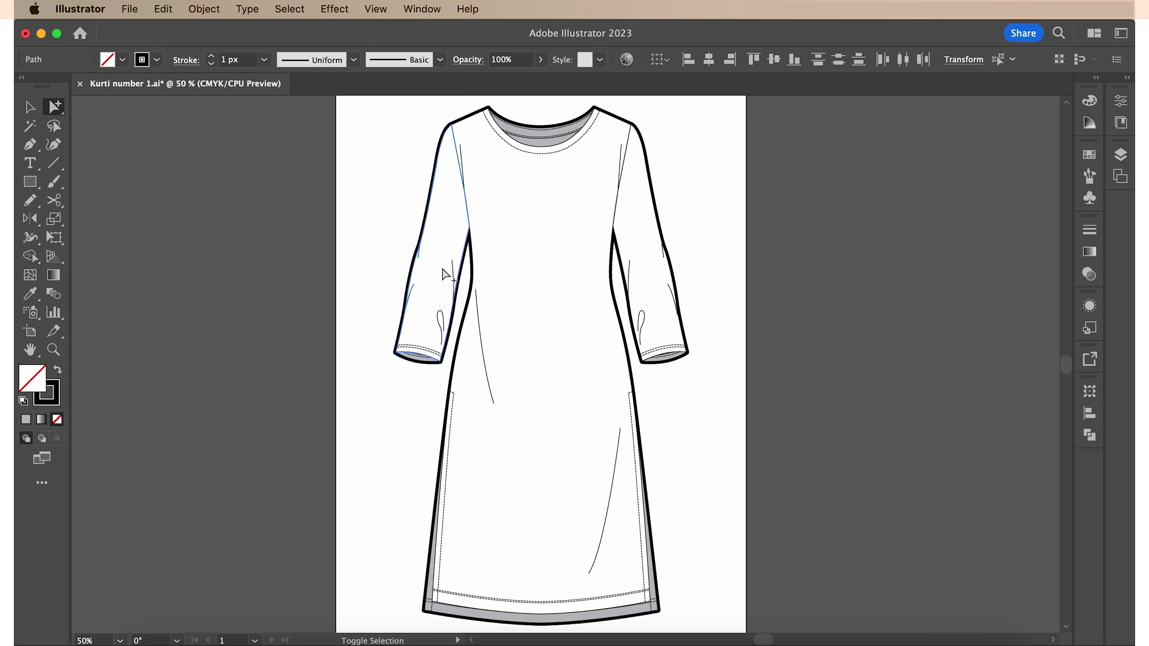
left_click(463, 163)
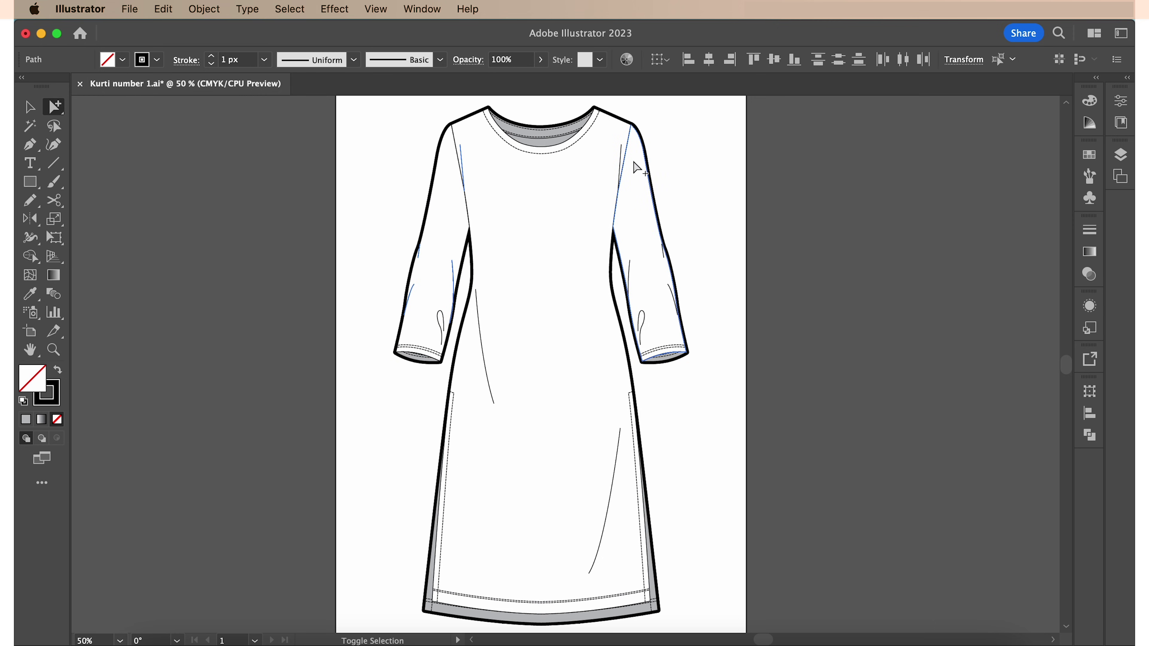
left_click(672, 292, "shift")
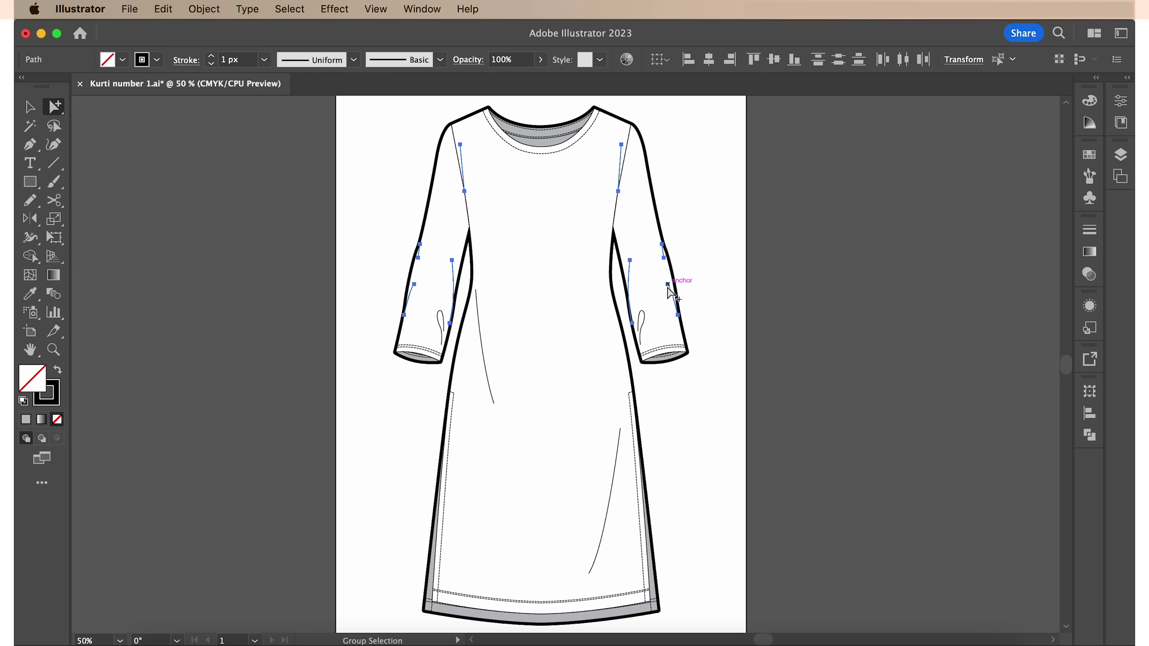
left_click(211, 56)
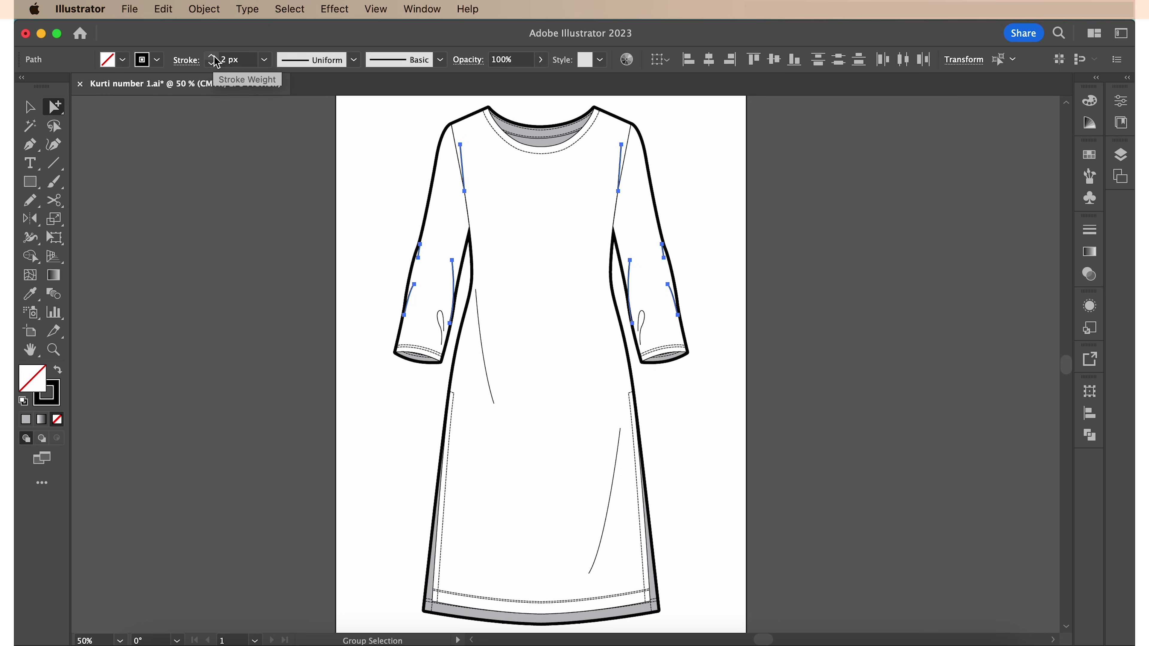
left_click(291, 64)
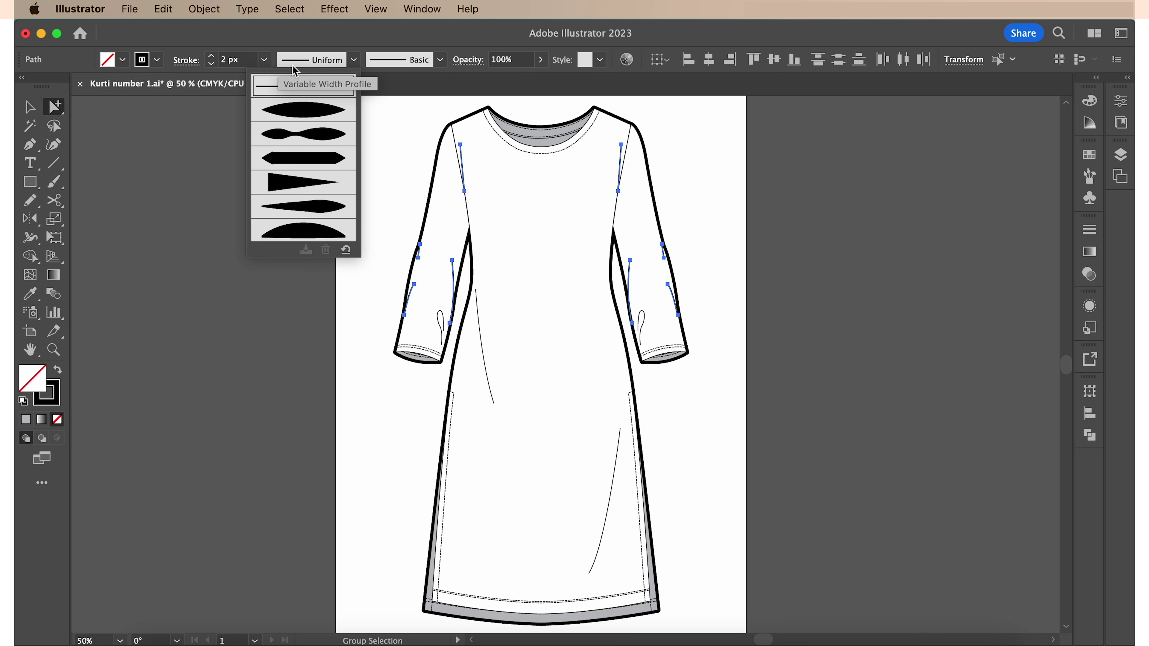
left_click(304, 181)
left_click(349, 268)
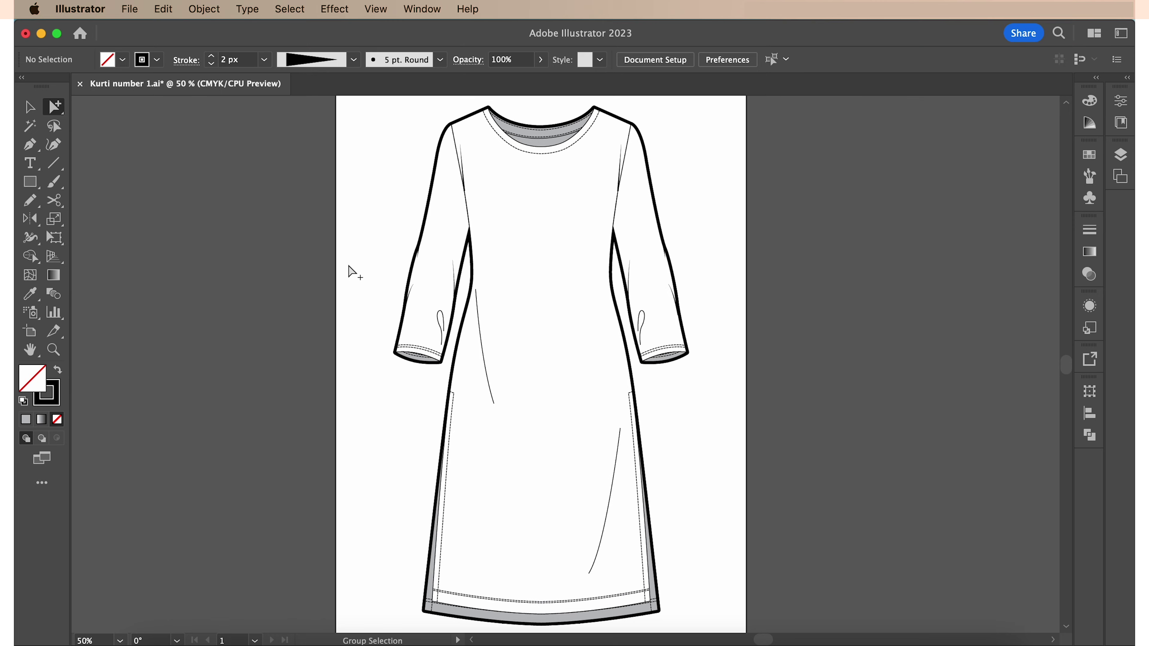
- Apply the lens-shaped variable width profile, tapered at both ends, to the looped crease above each cuff
left_click(442, 320)
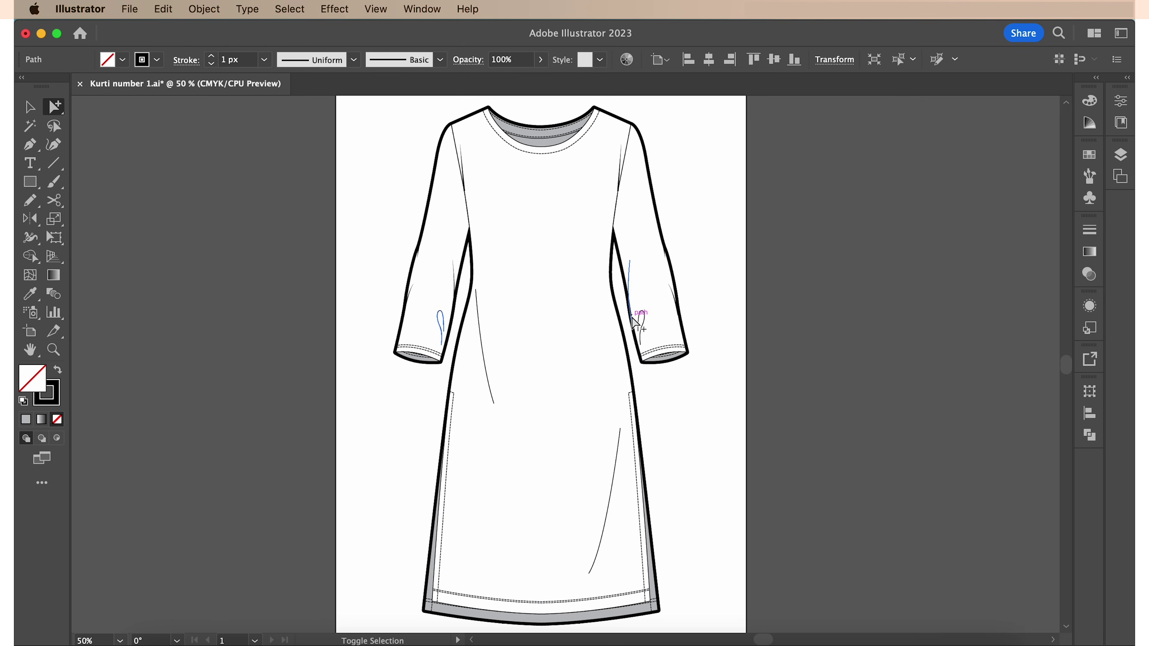
left_click(644, 321, "shift")
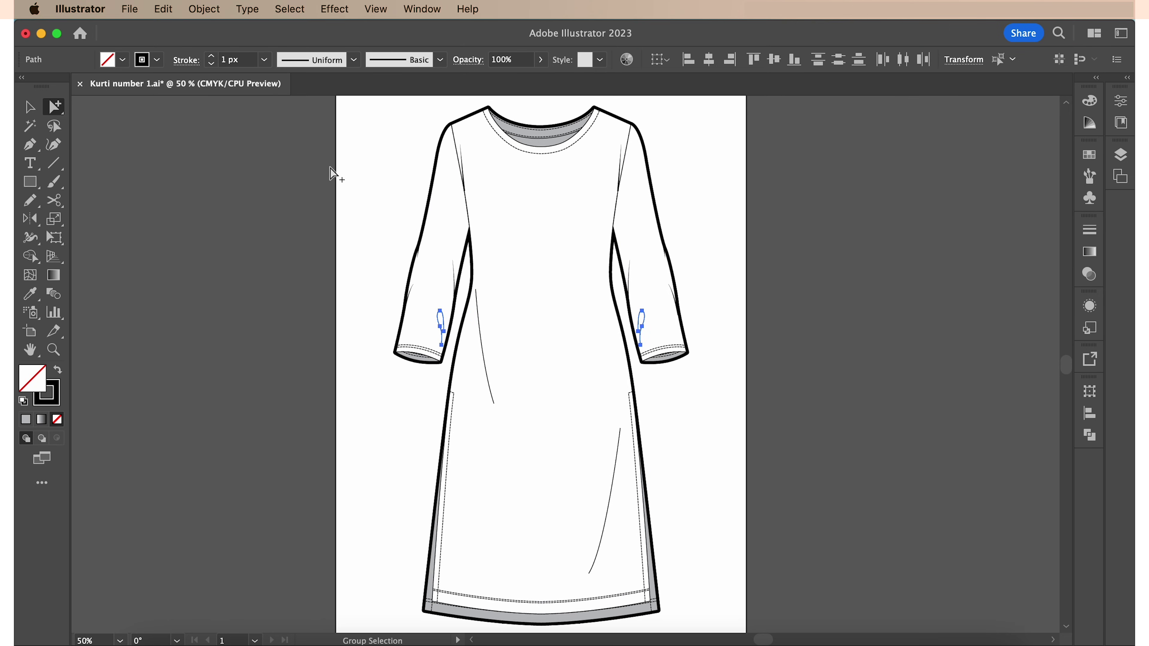
left_click(314, 59)
left_click(316, 112)
left_click(326, 293)
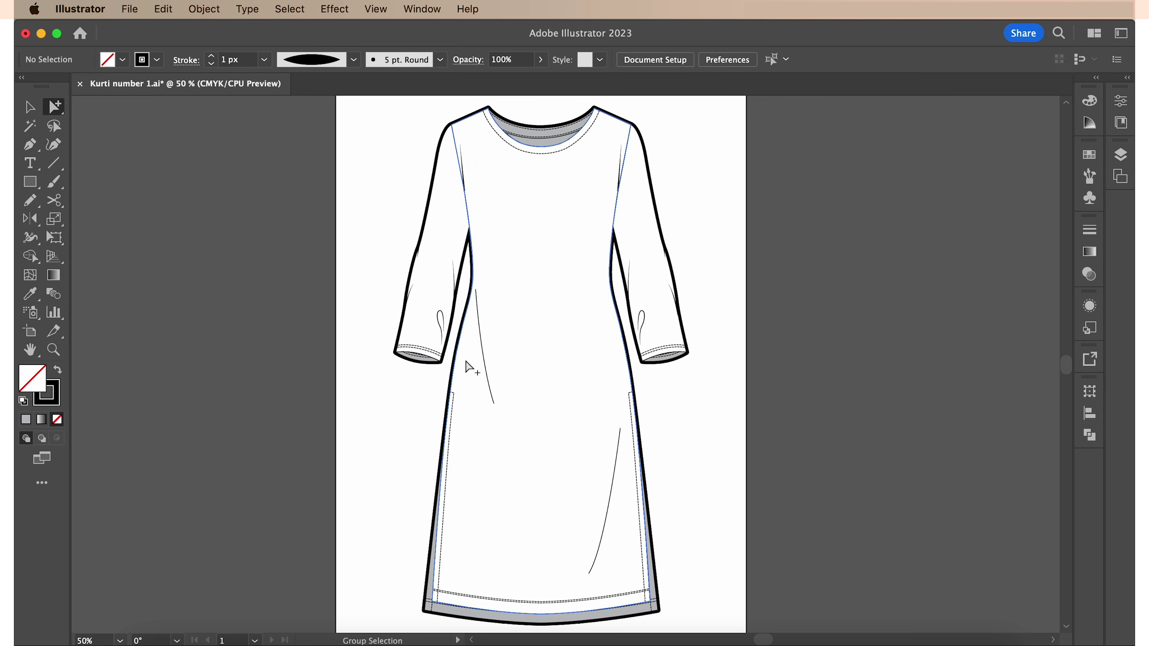
- Apply the lens-shaped variable width profile to the two long creases on the kurti's body
left_click(588, 430)
left_click(620, 455)
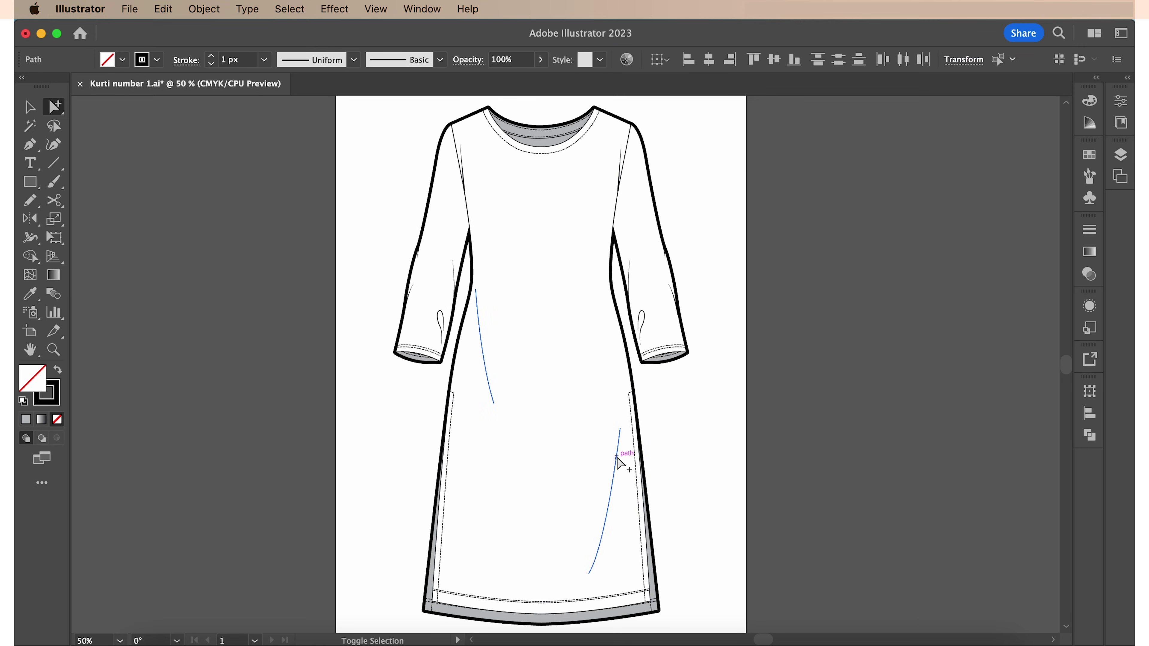
left_click(307, 63)
left_click(308, 114)
left_click(317, 349)
key("super+0")
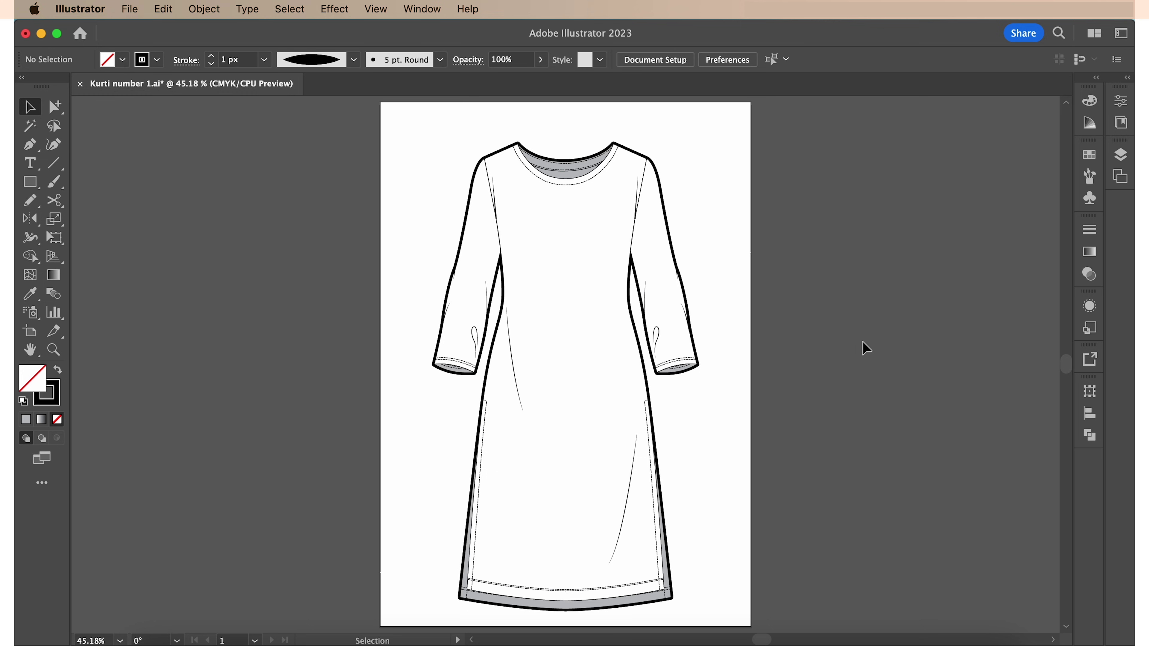
- Add a second artboard beside the one holding the kurti
left_click(1121, 176)
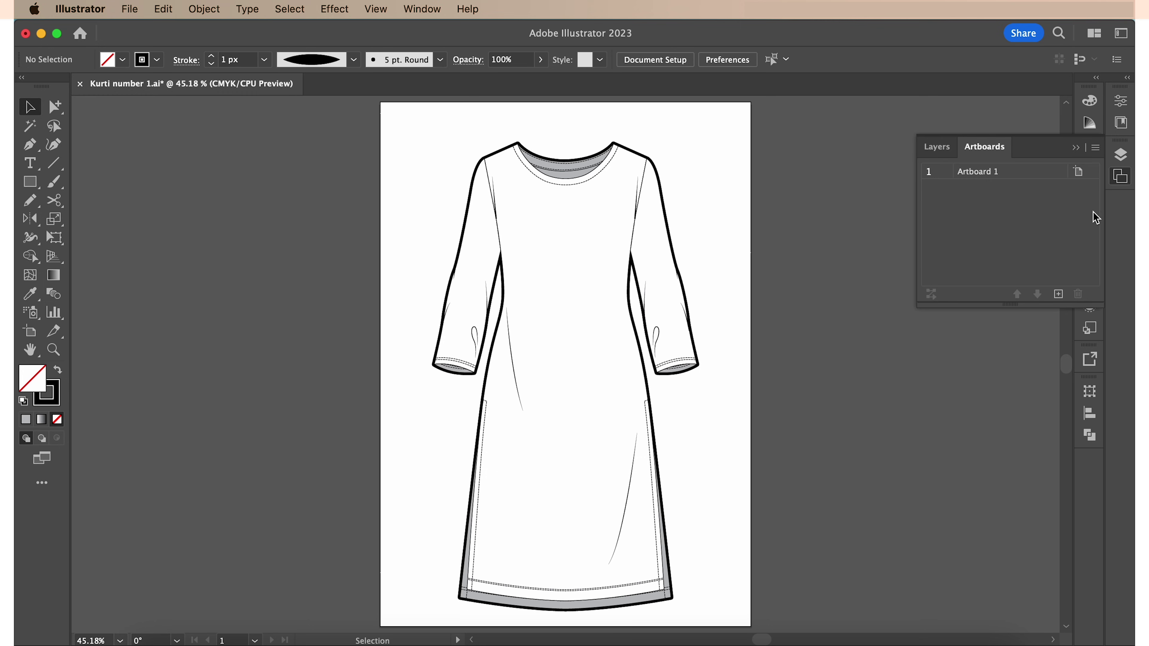
left_click(1059, 295)
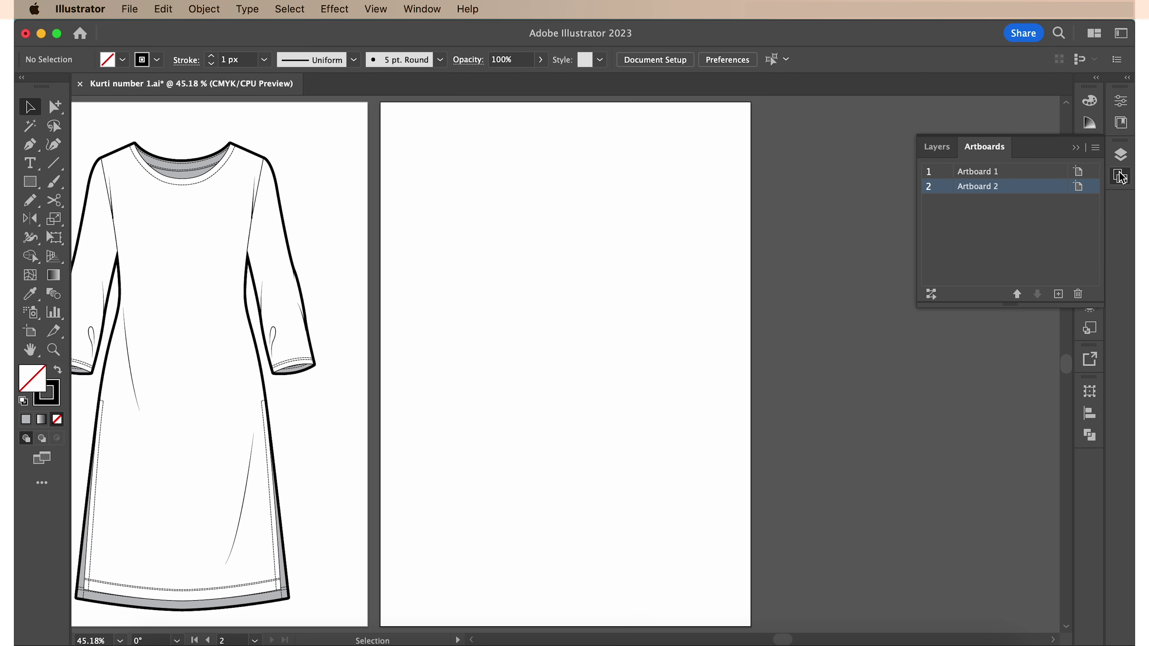
left_click(1121, 177)
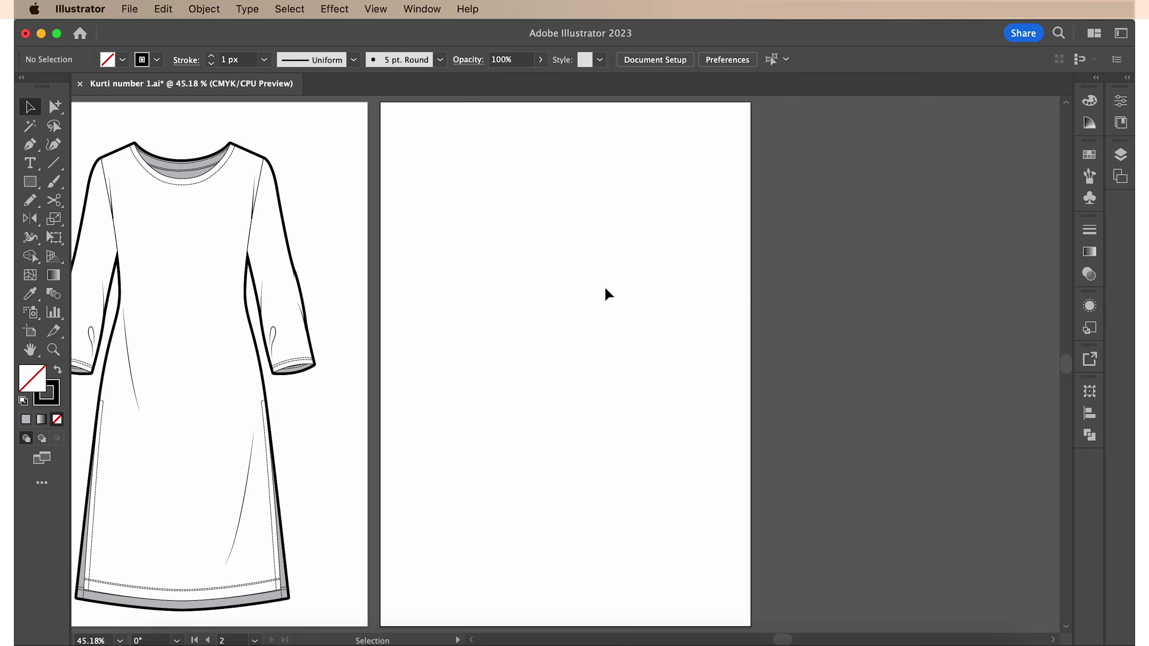
- Group all parts of the kurti drawing and place a duplicate of it on the second artboard
scroll(328, 227, "left", 3)
scroll(328, 226, "up", 1)
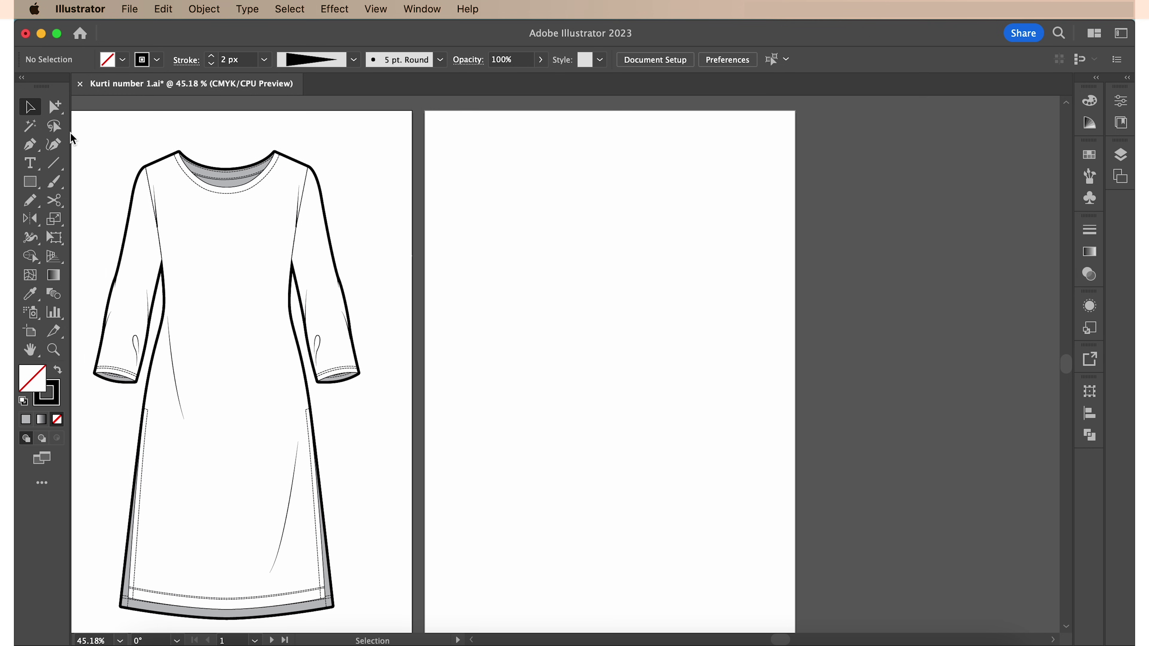
left_click_drag(85, 121, 418, 629)
right_click(254, 407)
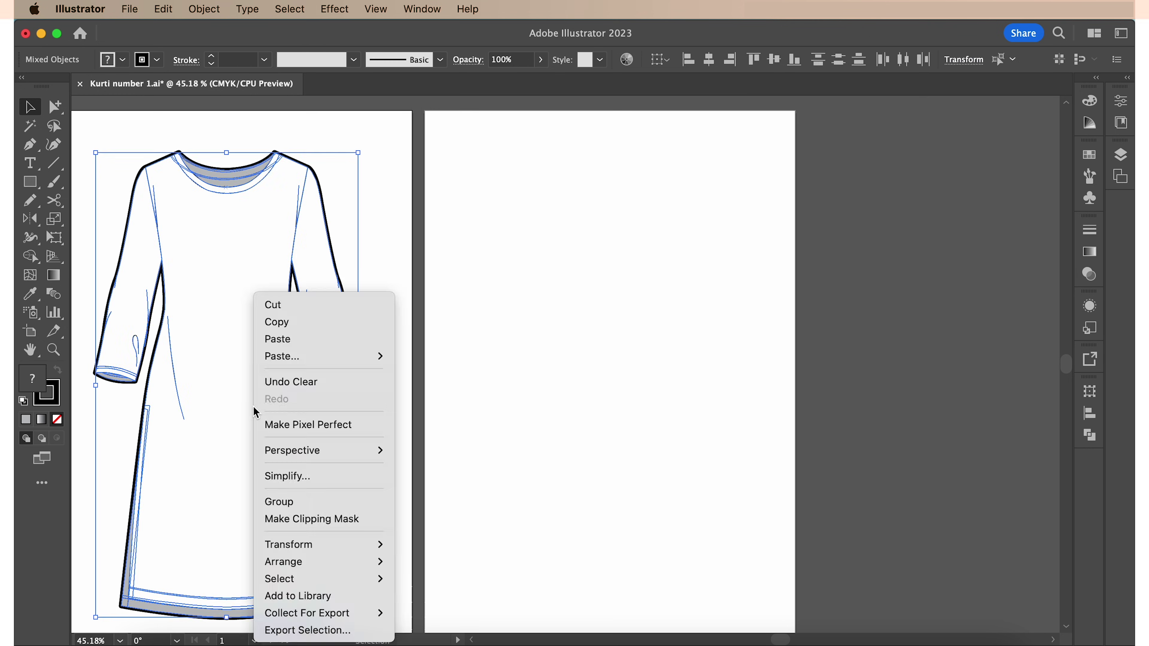
left_click(305, 509)
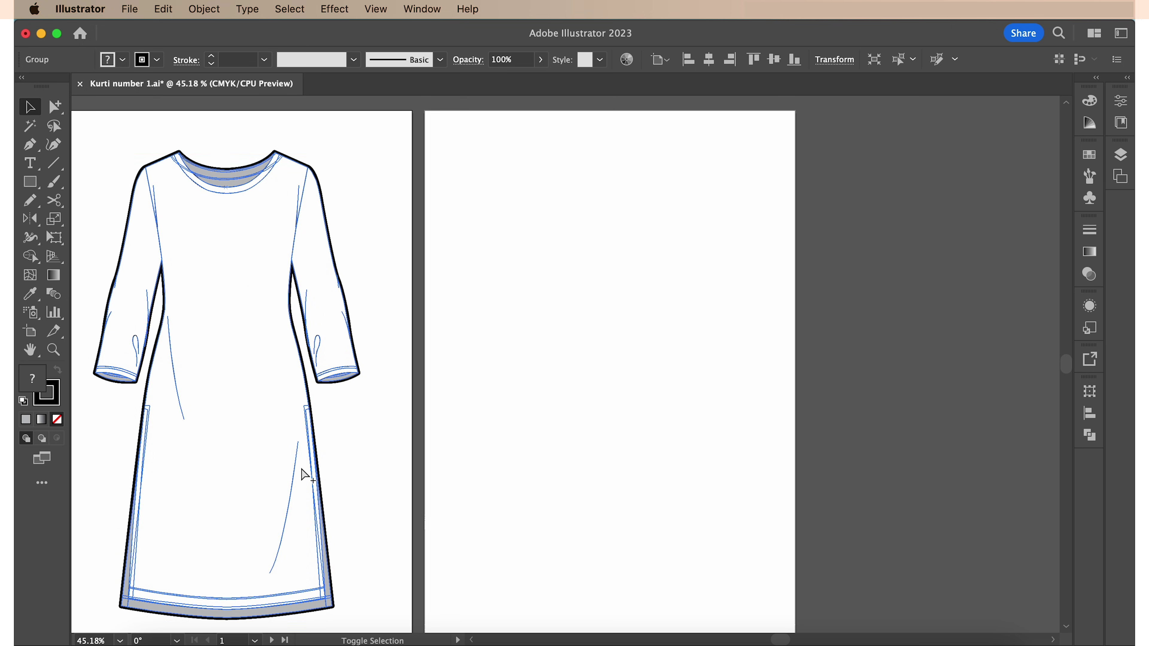
left_click_drag(305, 475, 616, 429)
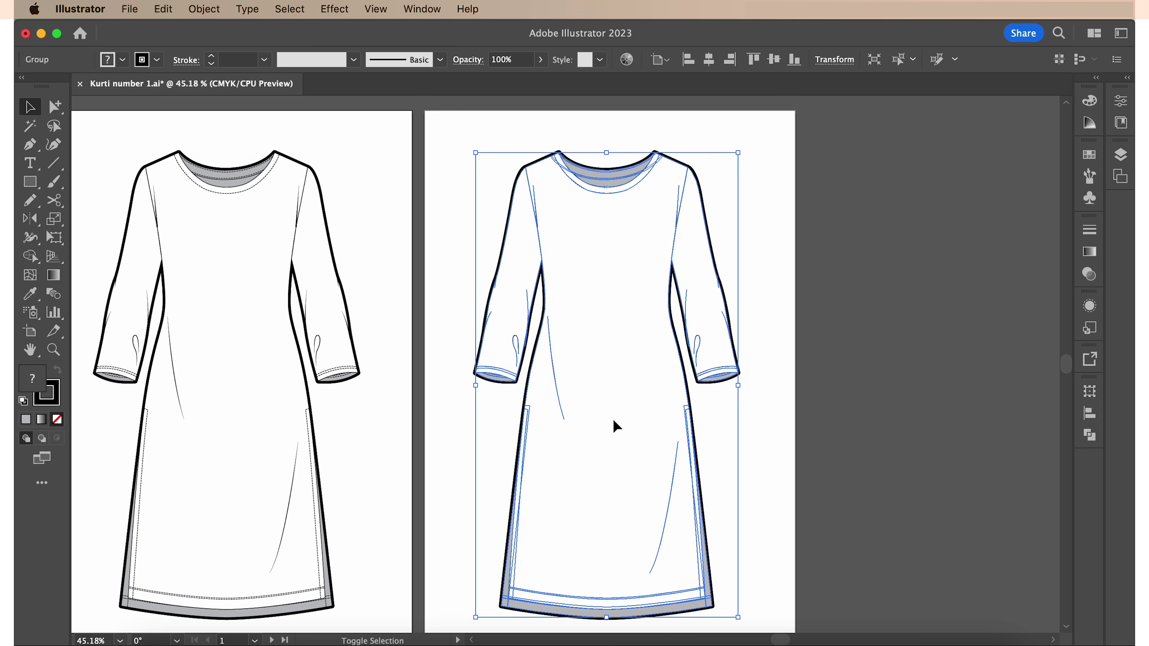
left_click(753, 439)
- Delete the front body panel with its neckline, side slit and hem stitching from the duplicate on the second artboard
scroll(755, 444, "right", 2)
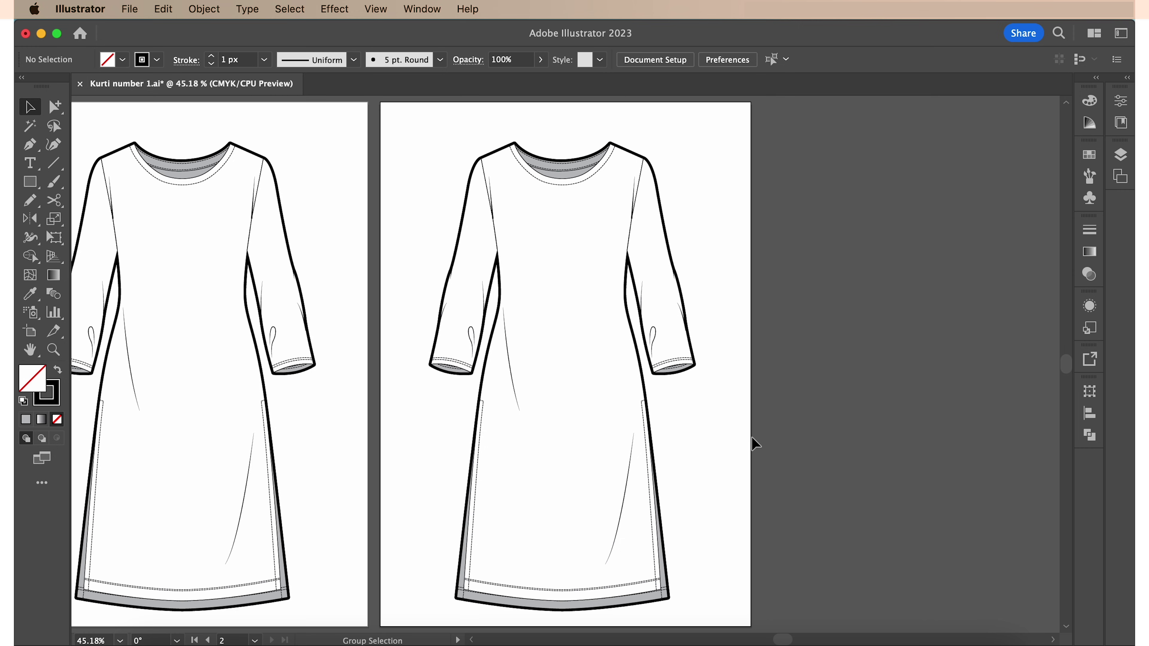
key("a")
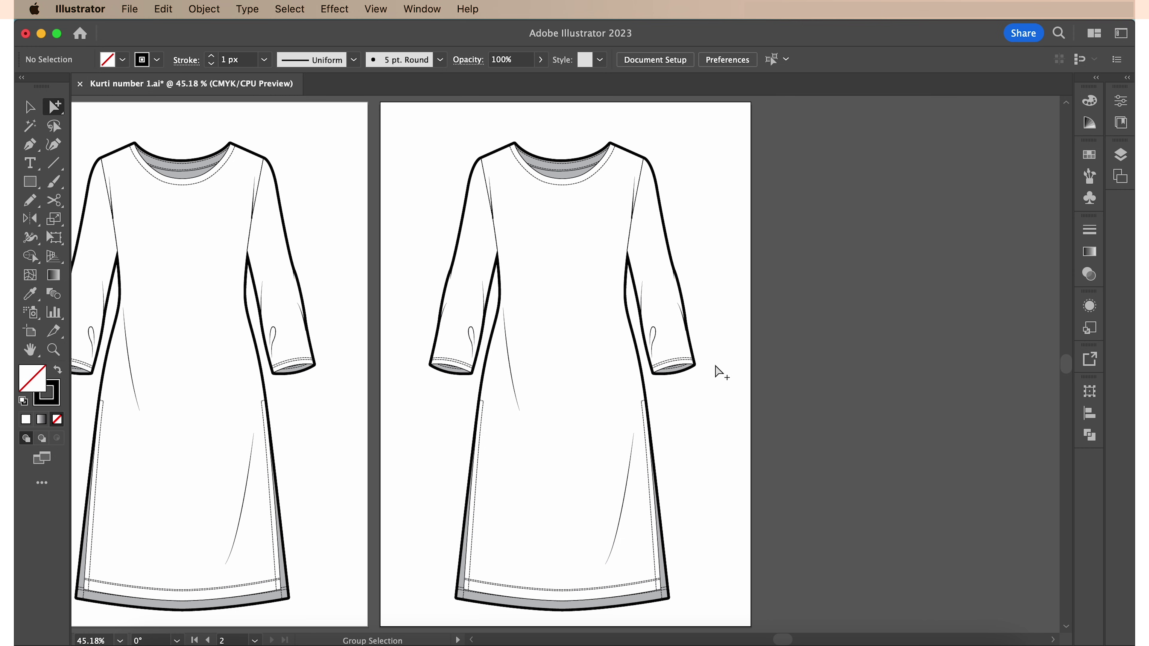
left_click(569, 294)
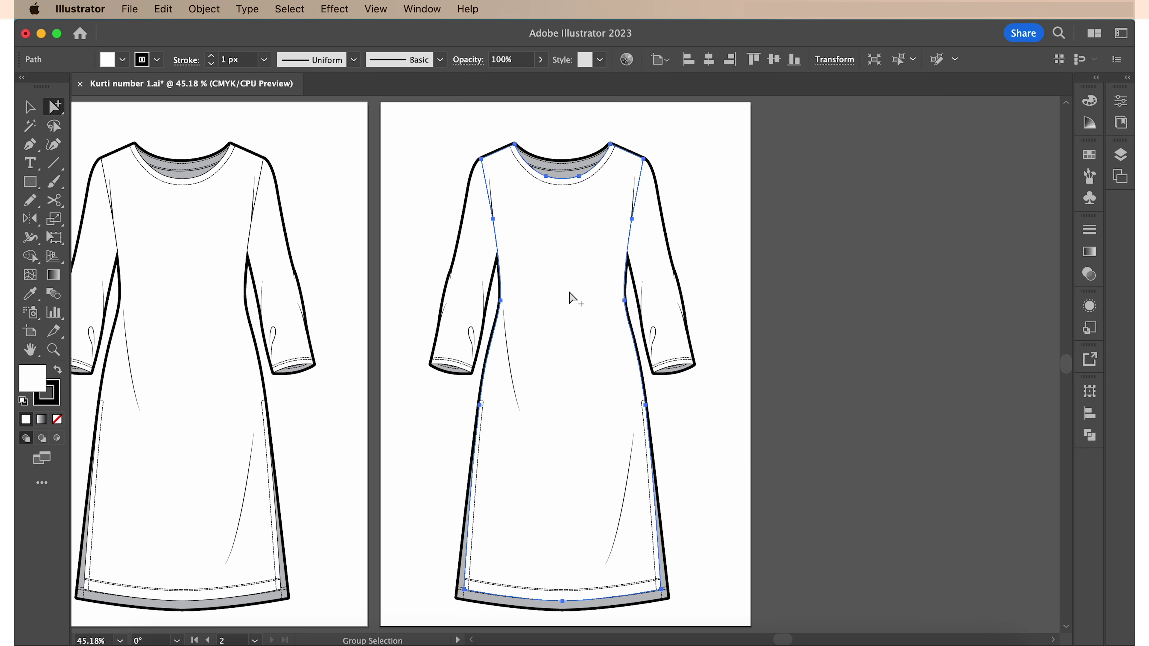
left_click(566, 186)
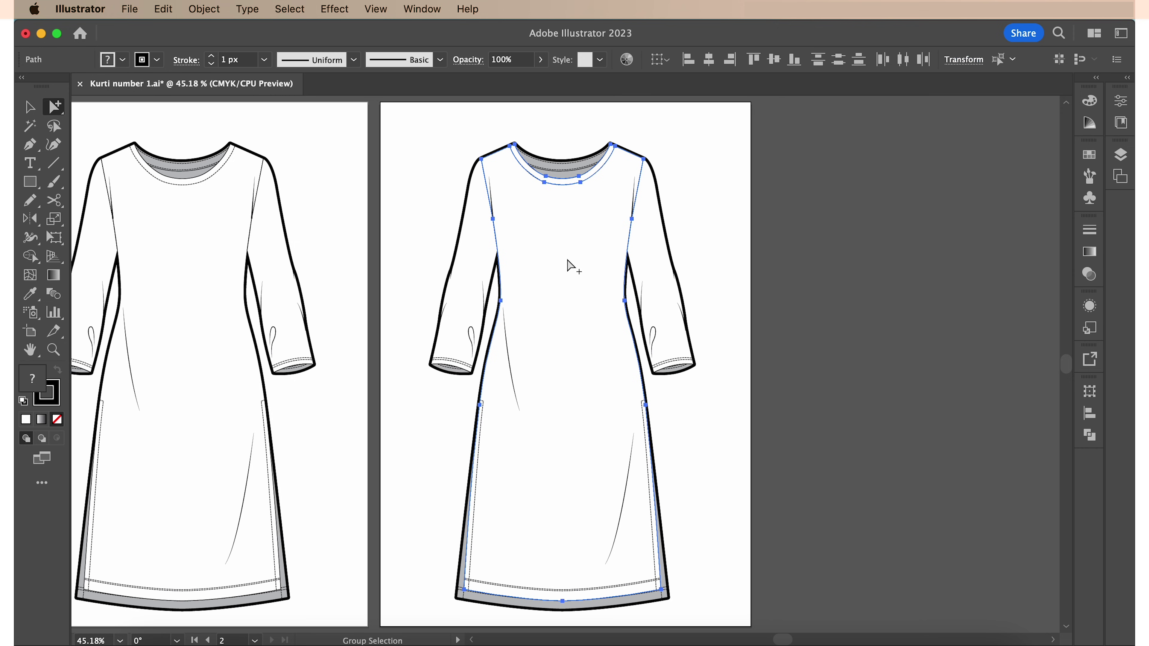
left_click(477, 496)
scroll(525, 530, "up", 4)
scroll(516, 539, "down", 3)
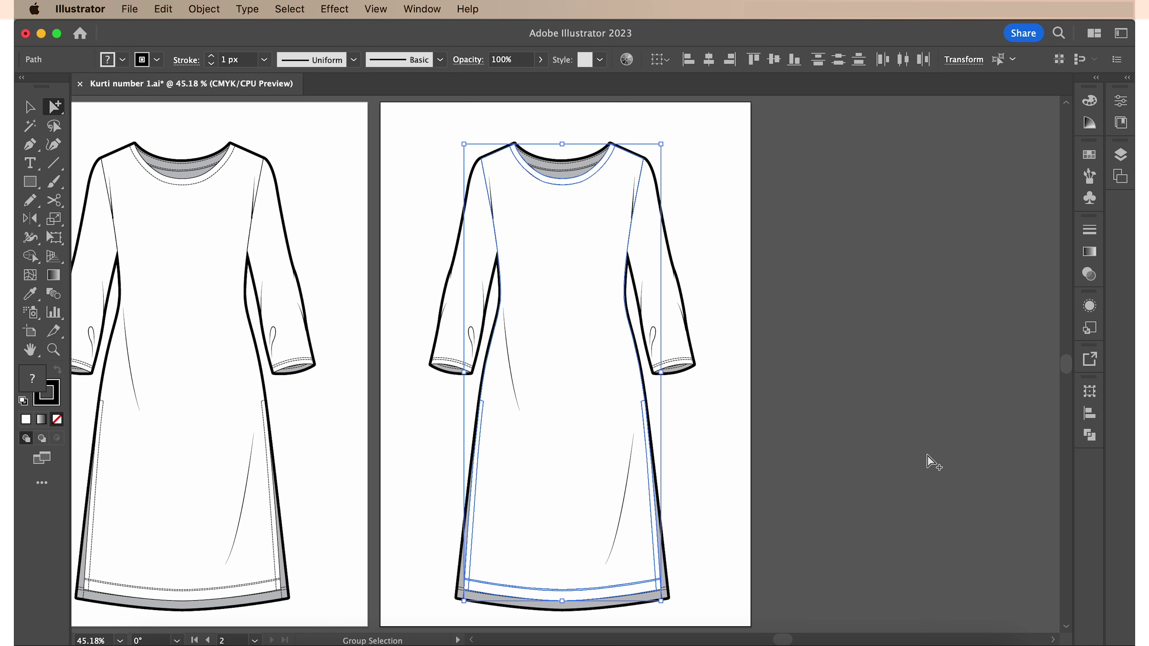
left_click(930, 460)
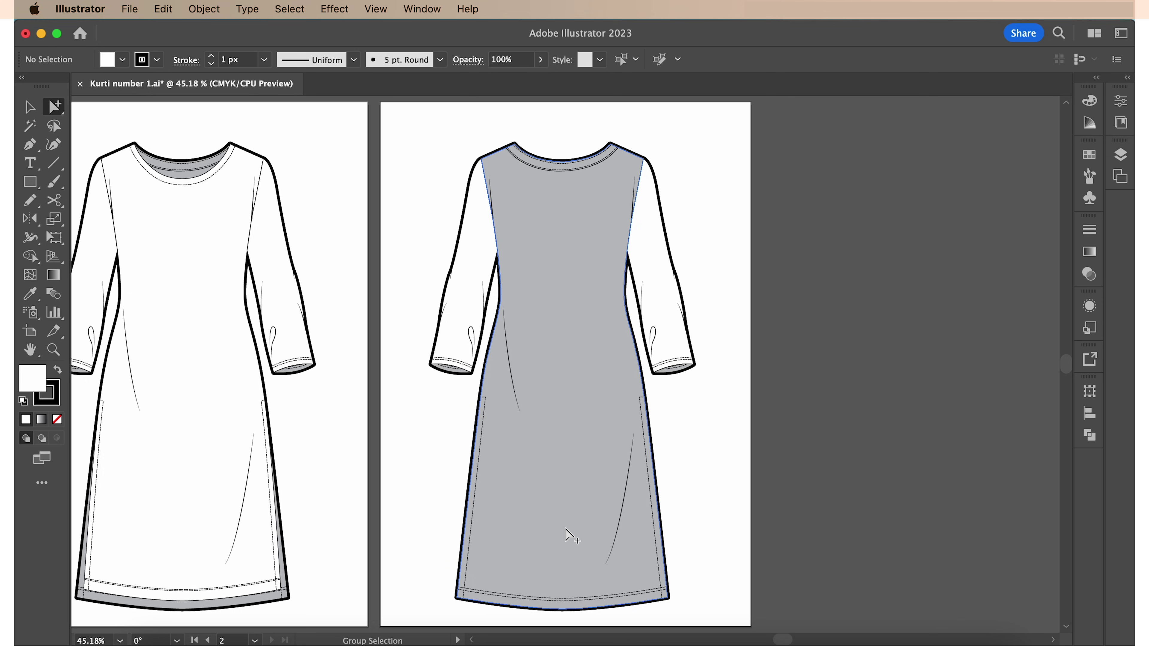
- Give the duplicate's grey back body panel the default white fill and black outline, and deselect it
left_click(566, 536)
key("d")
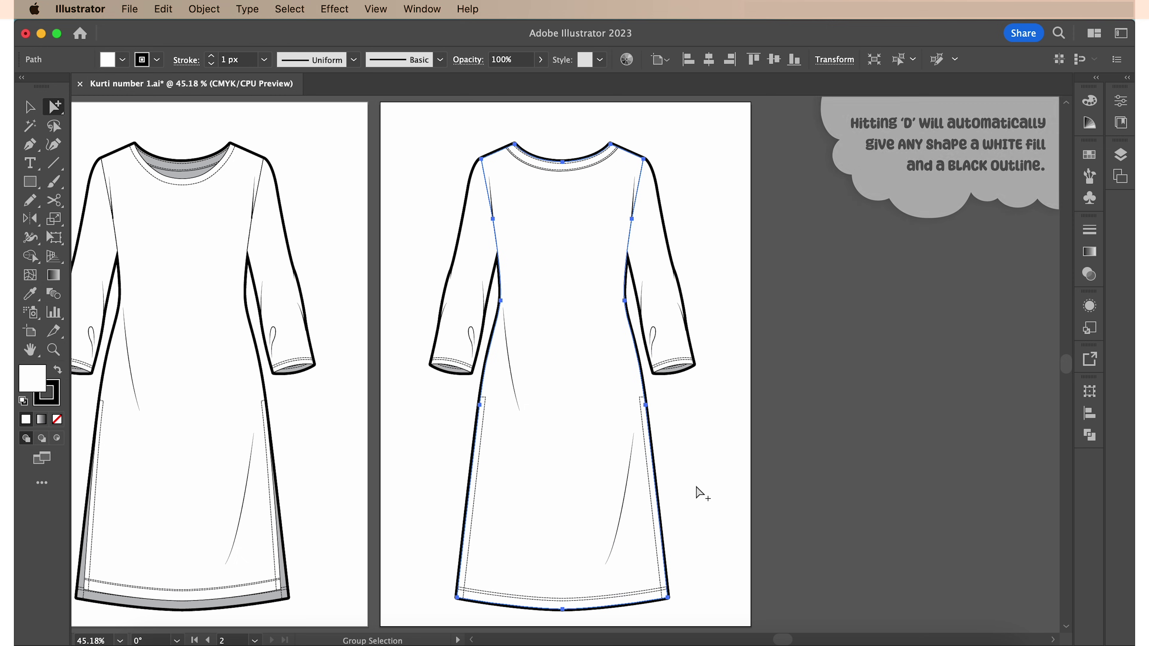
left_click(697, 488)
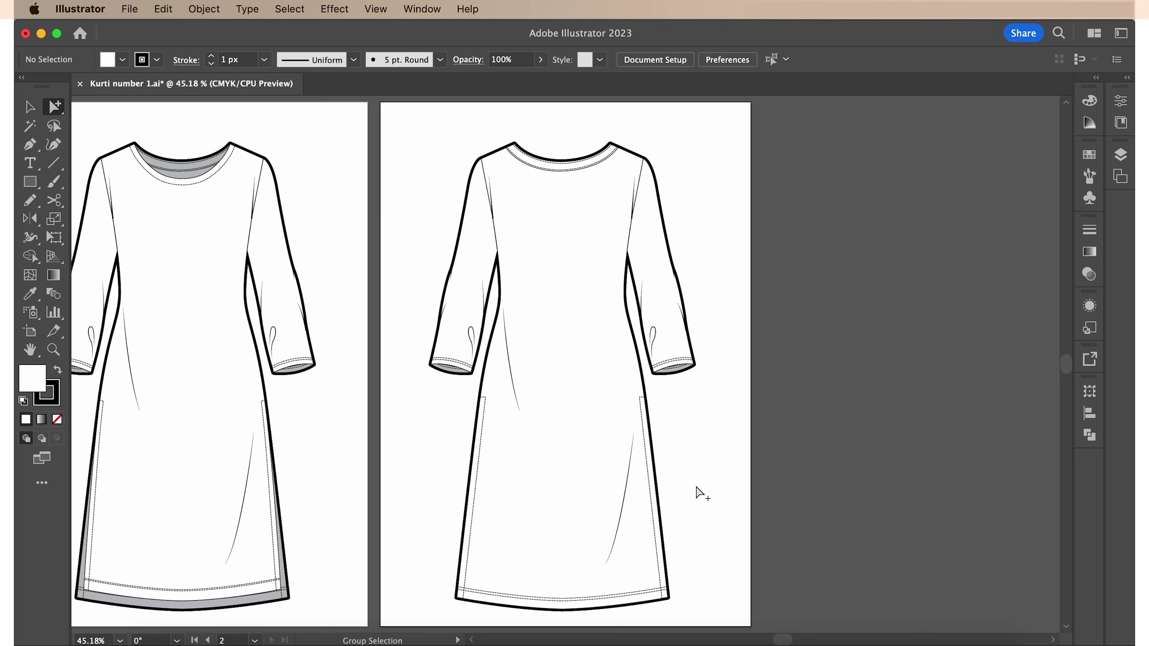
- Delete the double dashed cuff stitching from both sleeves of the back view on the second artboard
key("super+equal")
key("super+equal")
key("super+equal")
key("super+equal")
left_click(243, 371)
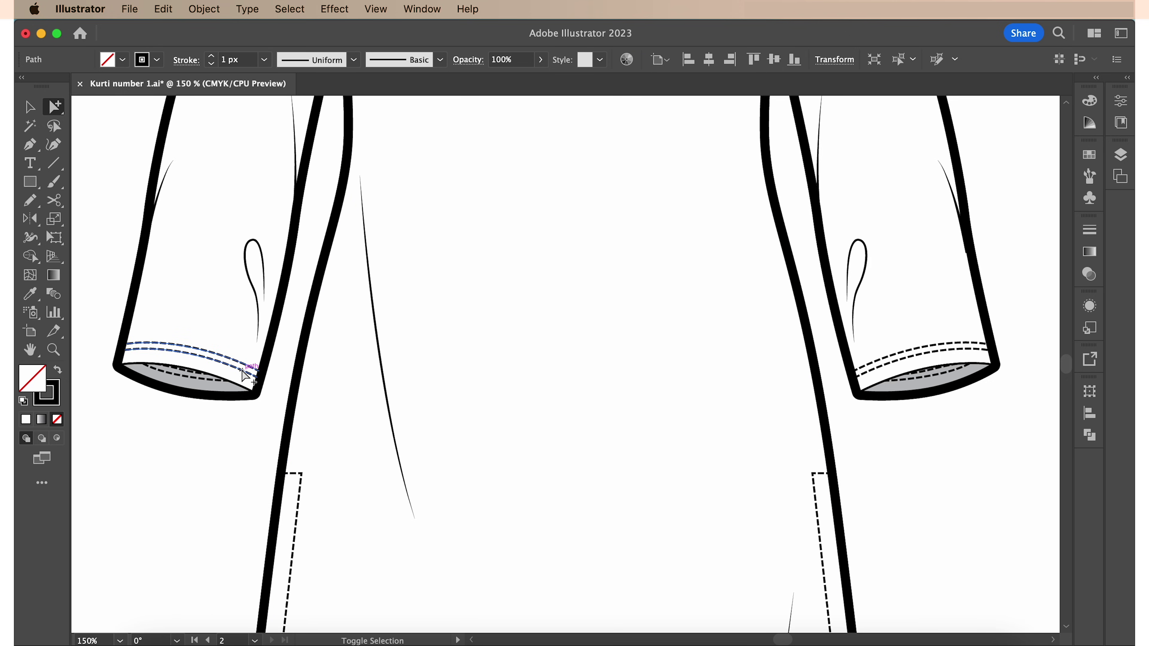
left_click(912, 359, "shift")
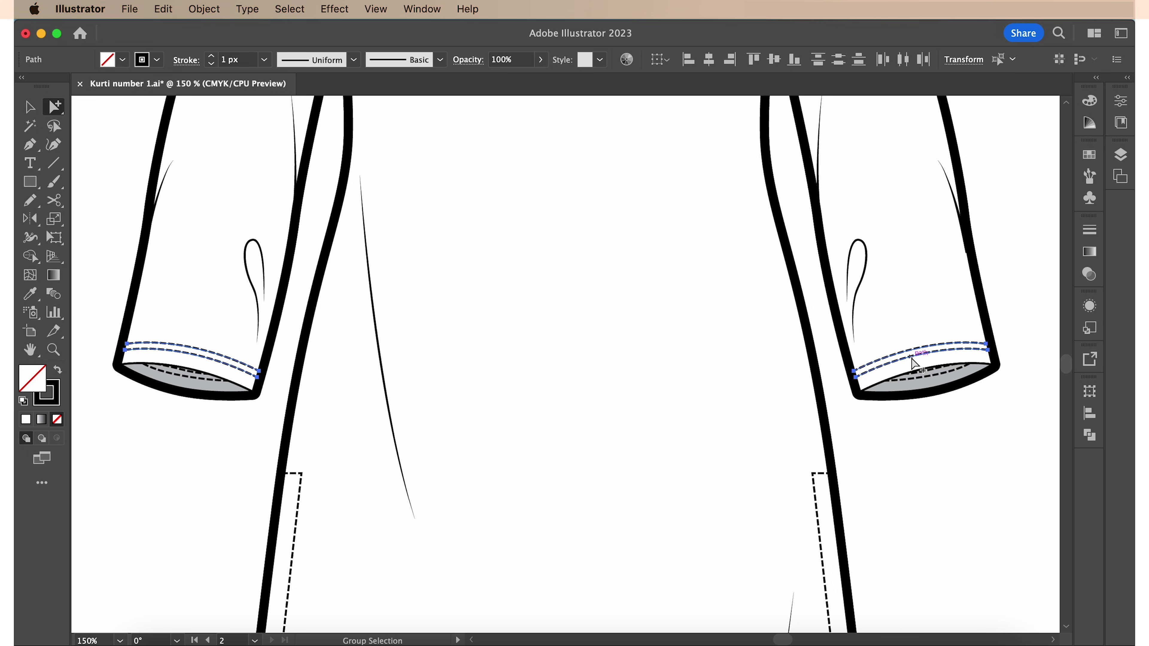
key("Delete")
- Unite the back view's right-hand sleeve with its grey cuff opening and give the merged shape the default white fill and black outline
left_click(912, 362)
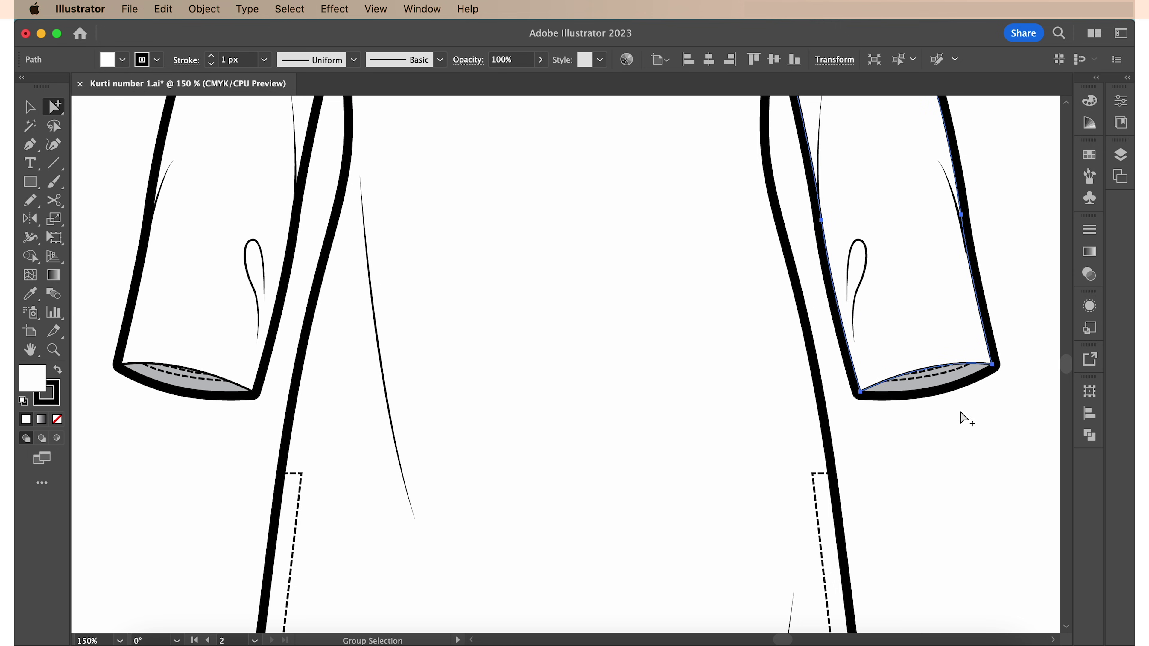
left_click(965, 419)
scroll(969, 421, "up", 5)
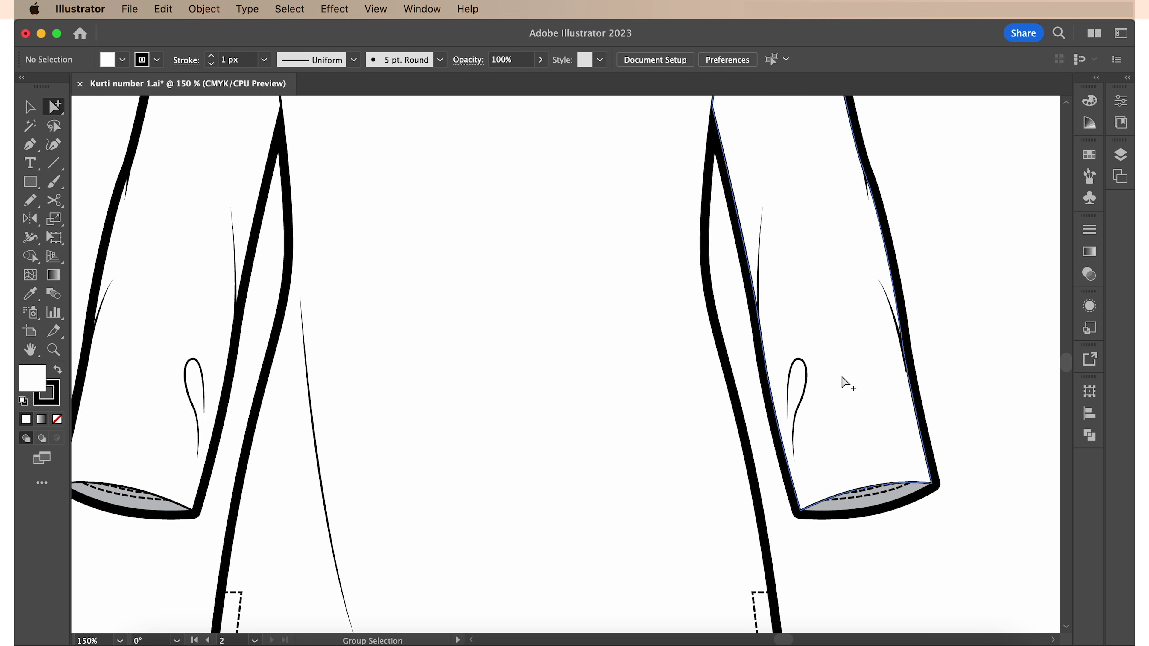
left_click(905, 502, "shift")
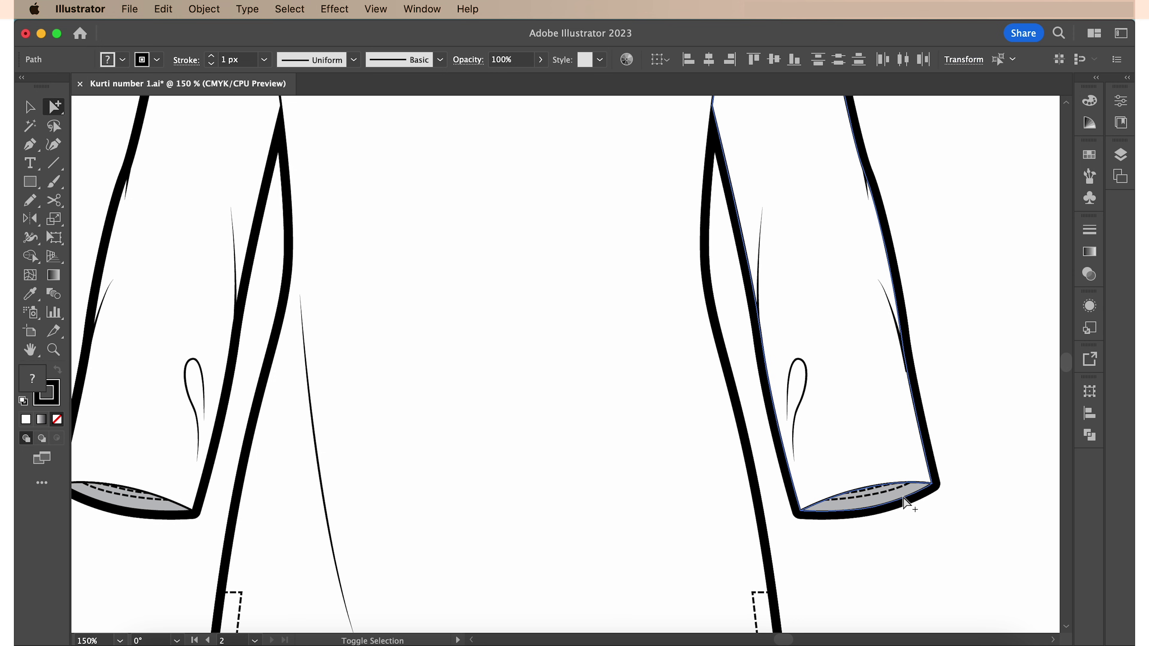
left_click(1090, 435)
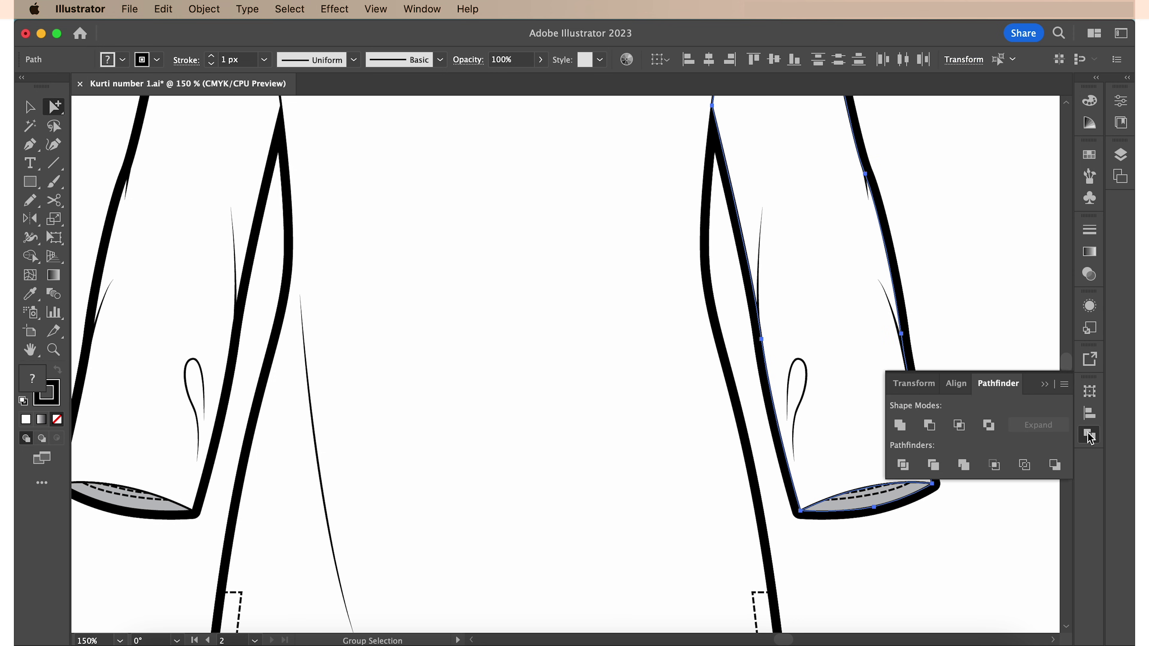
left_click(901, 428)
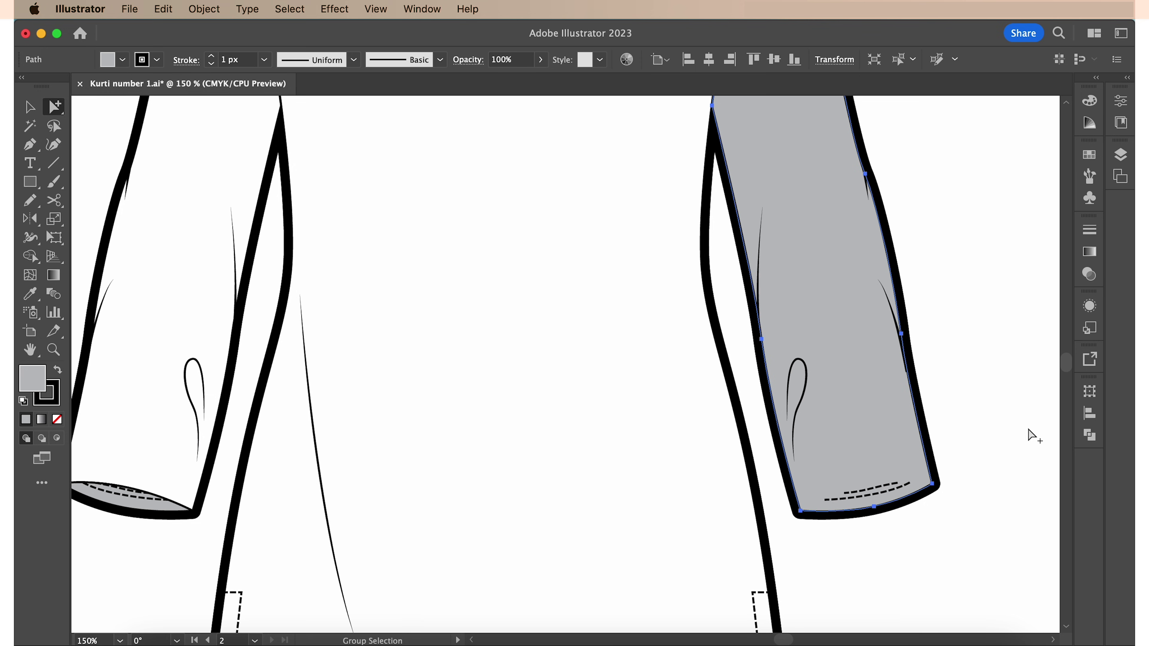
left_click(1089, 435)
key("d")
left_click(1015, 434)
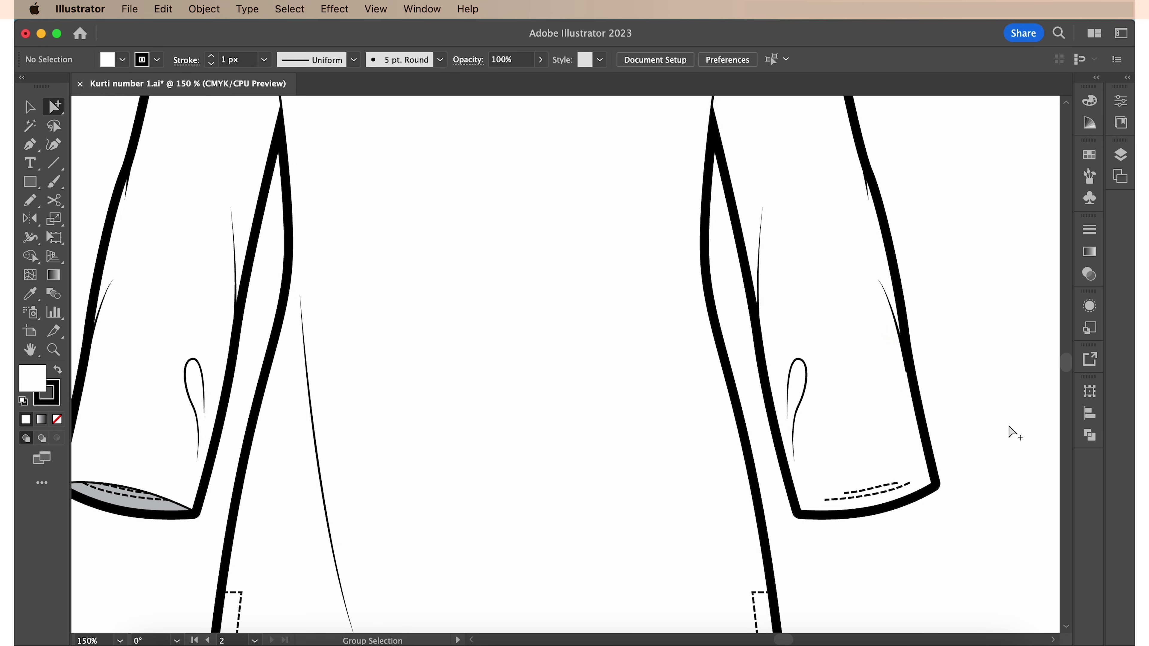
- Extend both remaining dashed stitch lines across the full width of the right-hand cuff in the back view, following its hem curve
key("a")
scroll(1013, 431, "up", 4)
left_click(585, 368)
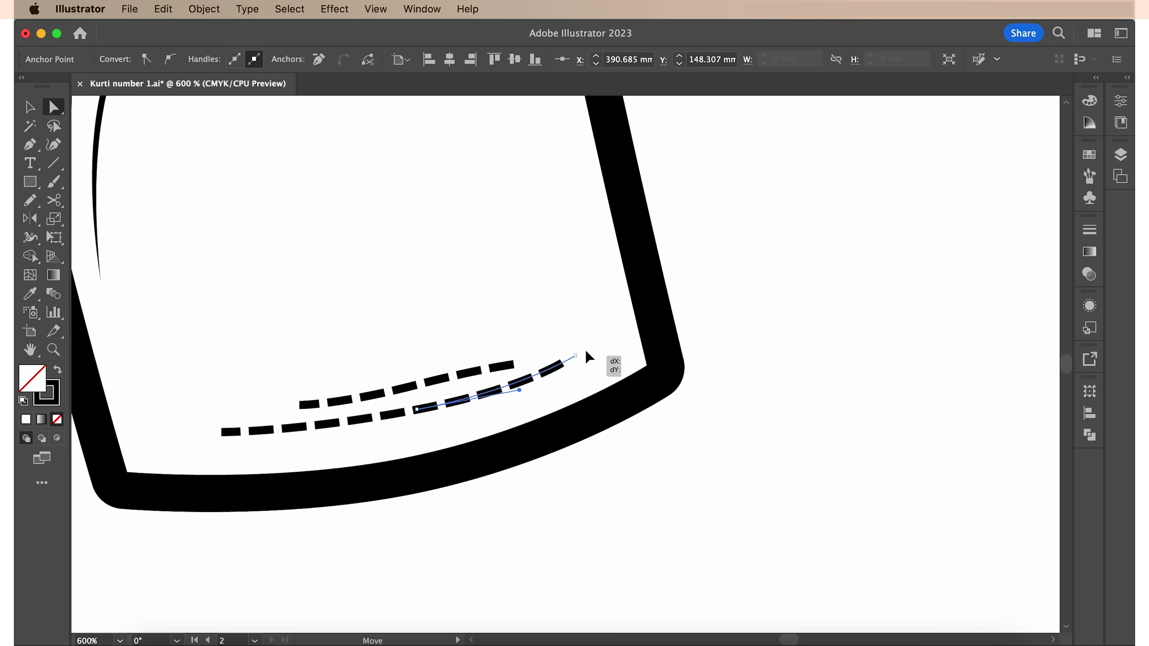
left_click_drag(221, 432, 105, 423)
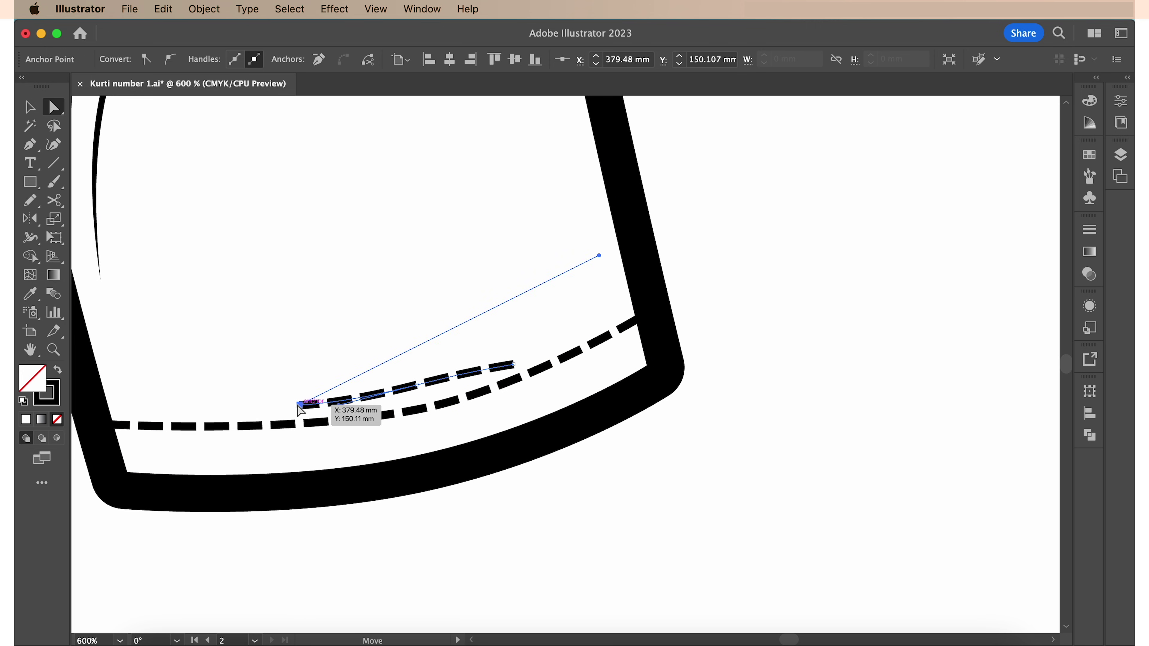
left_click_drag(305, 403, 105, 410)
left_click_drag(515, 364, 639, 297)
left_click(685, 318)
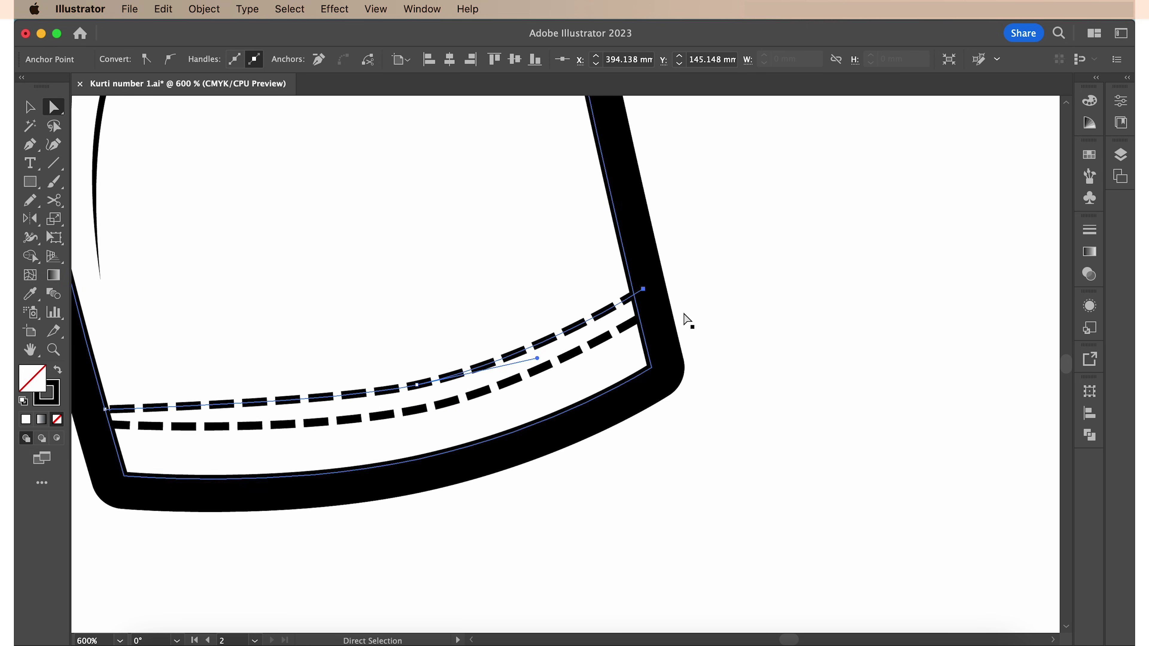
key("super+0")
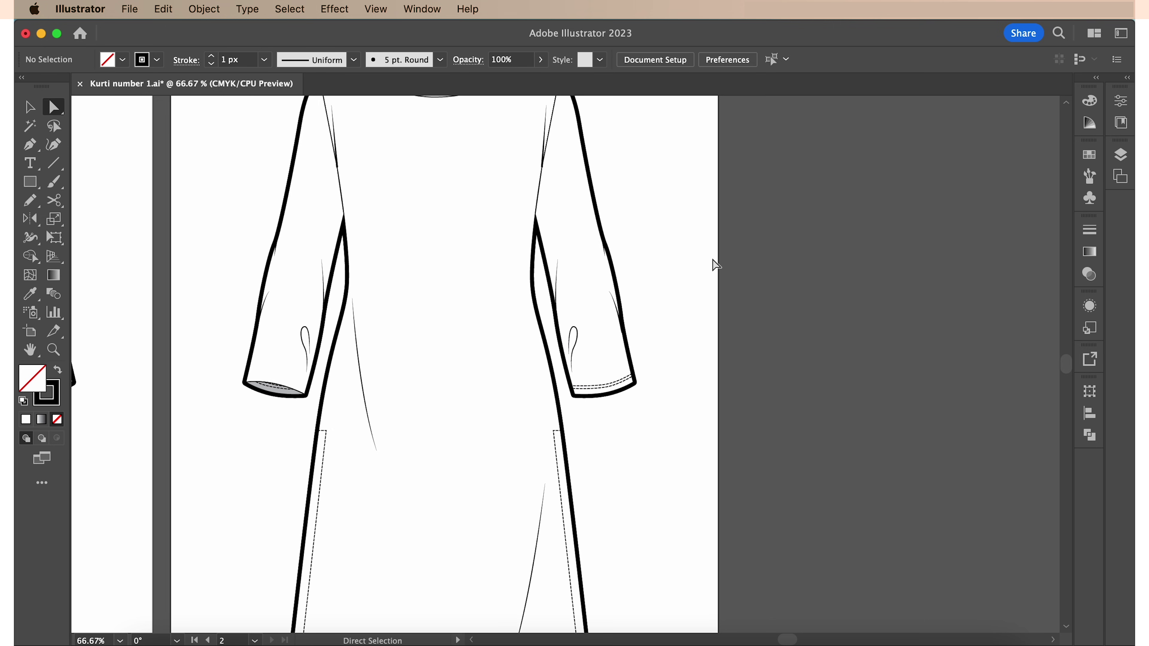
- Merge the back view's left-hand sleeve with its cuff opening in white, and extend its two dashed stitch lines across the cuff
left_click(285, 391)
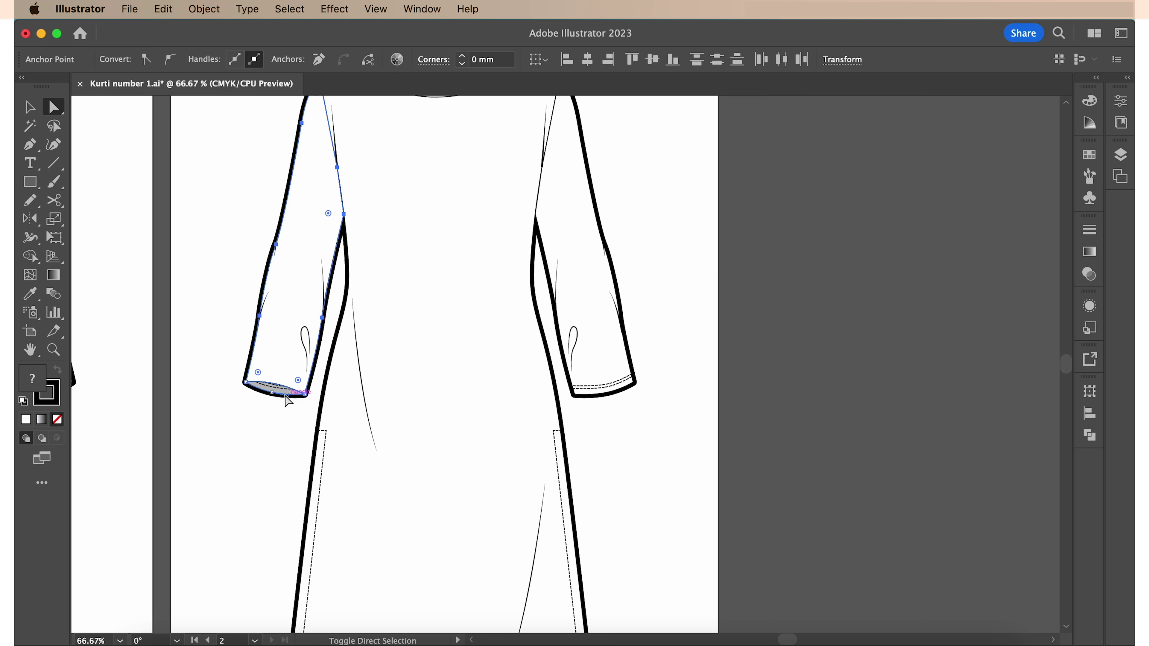
left_click(739, 447)
scroll(251, 390, "up", 6)
left_click_drag(270, 310, 353, 327)
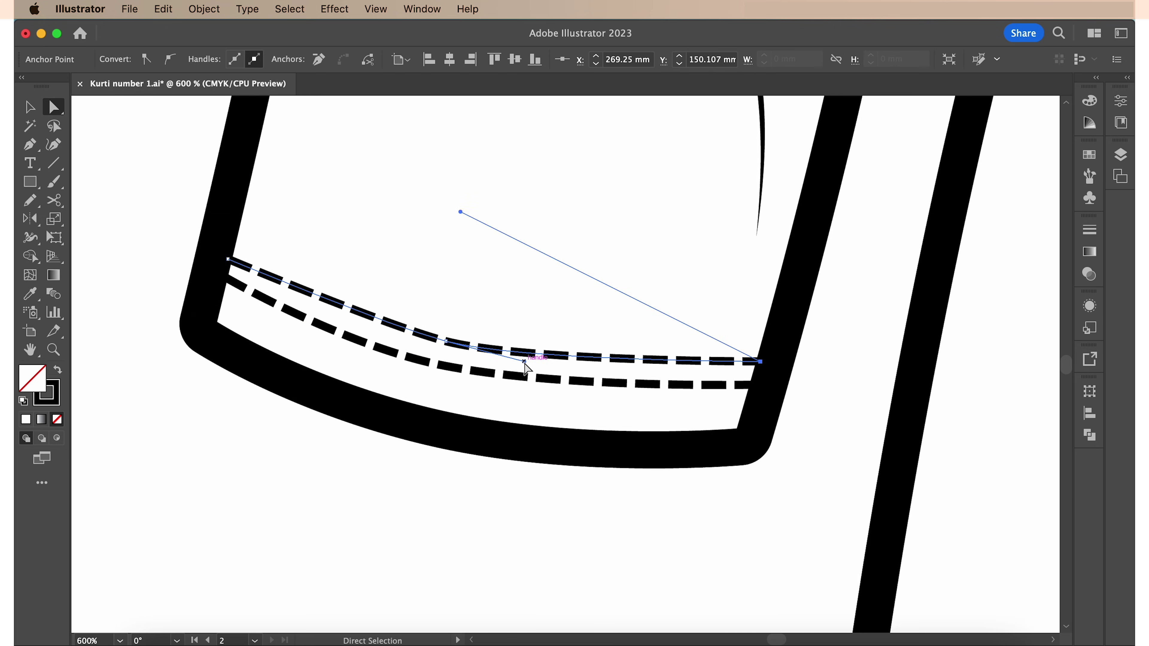
left_click(300, 465)
key("super+alt+0")
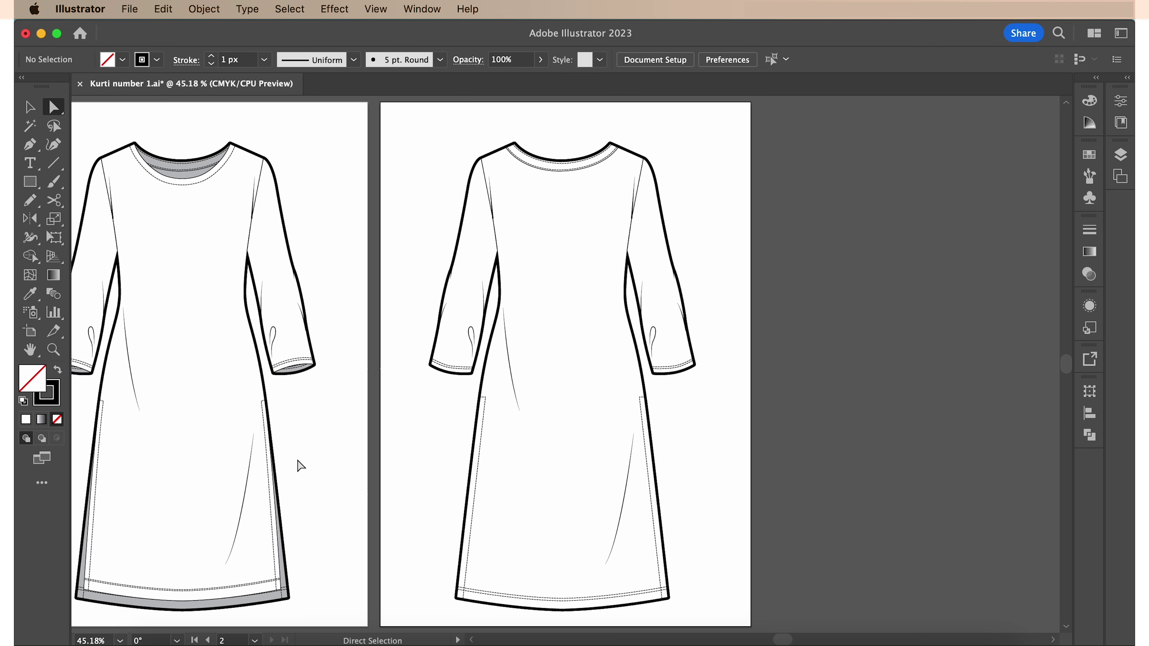
- Delete the solid facing line and the inner dashed line from the back view's neckline, keeping only the outer dashed stitch line
scroll(588, 136, "up", 4)
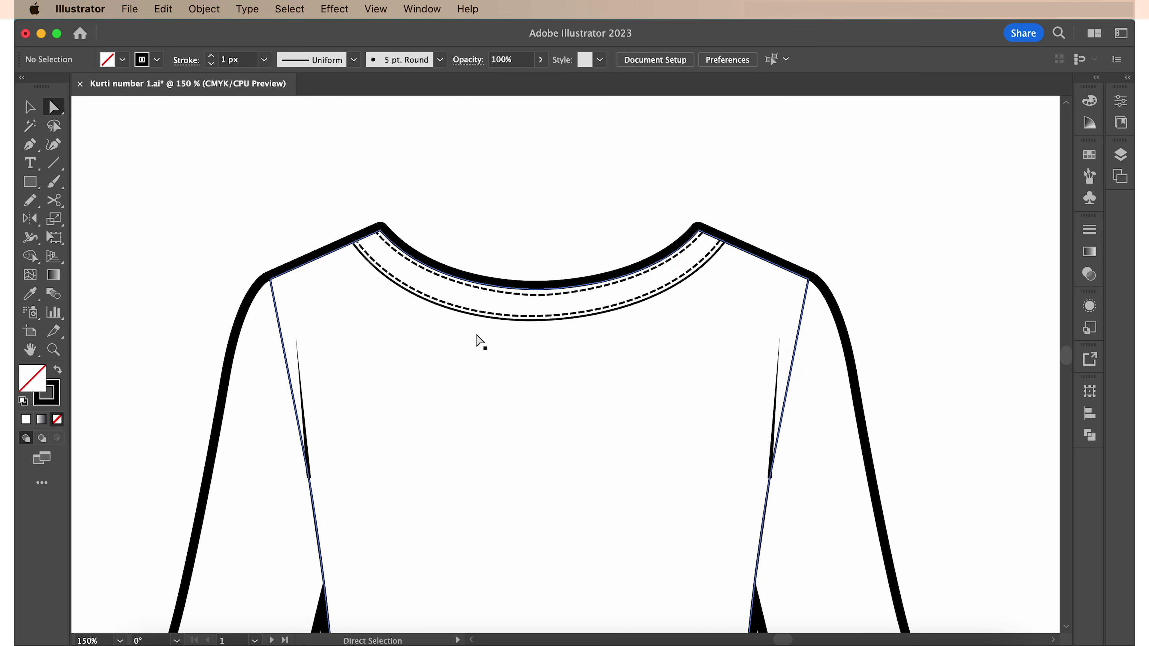
left_click(466, 313)
left_click(449, 282)
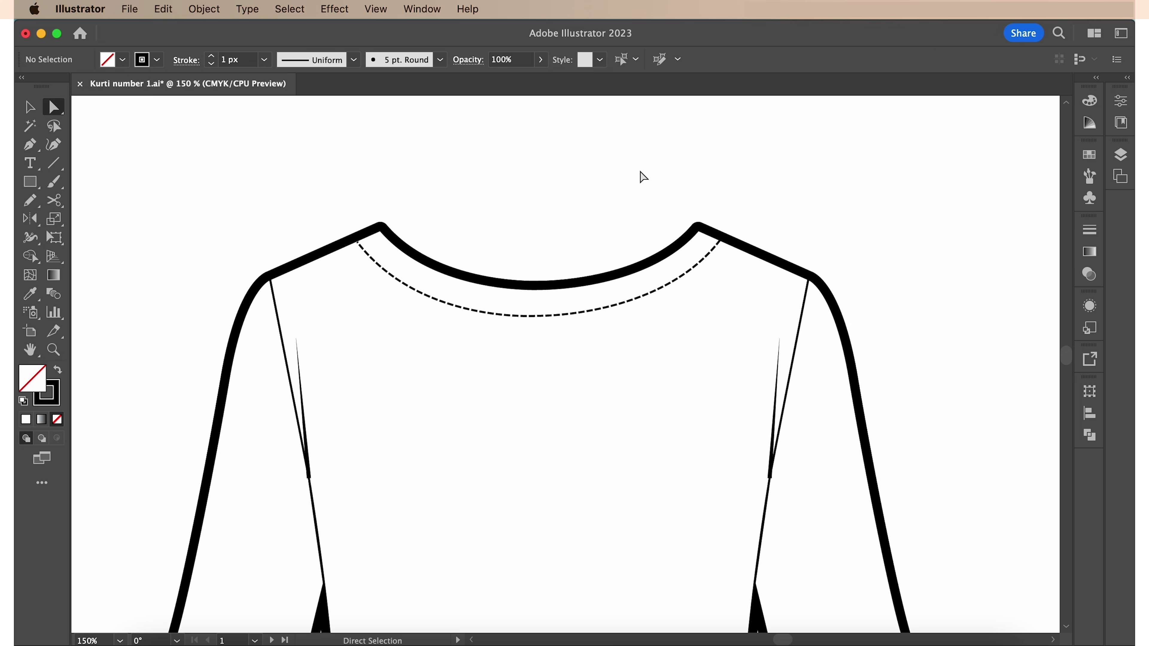
key("super+alt+0")
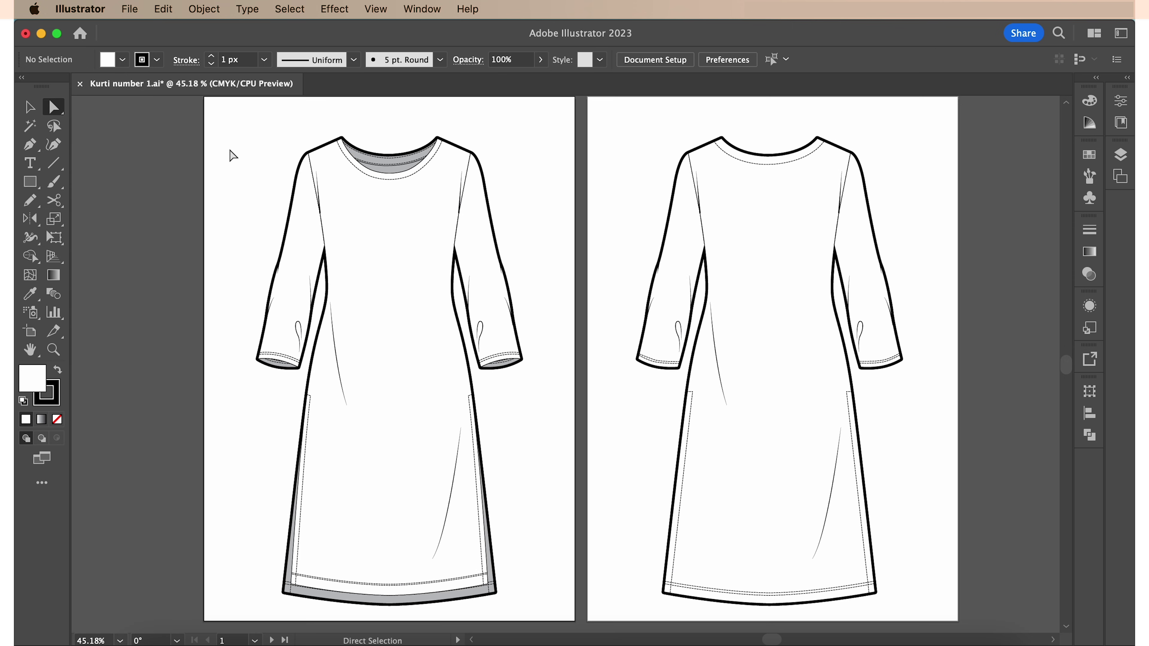
- Set the stroke weight of the body panels and sleeves in both the front and back views to 2 px
left_click(311, 257)
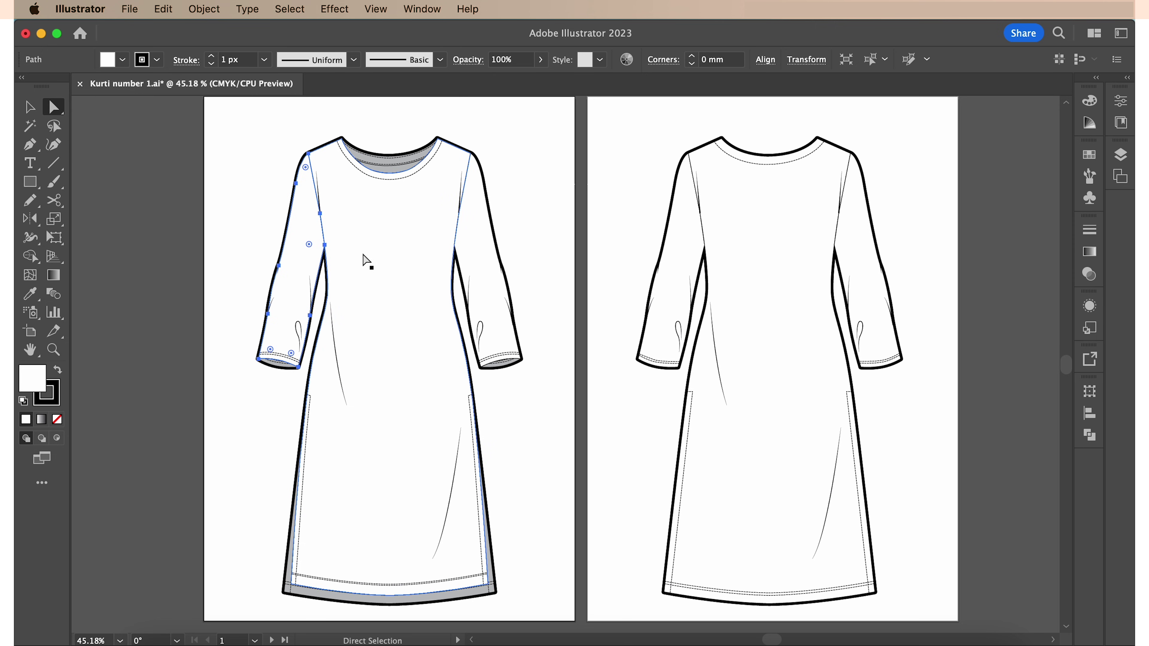
left_click(369, 261, "shift")
left_click(475, 265, "shift")
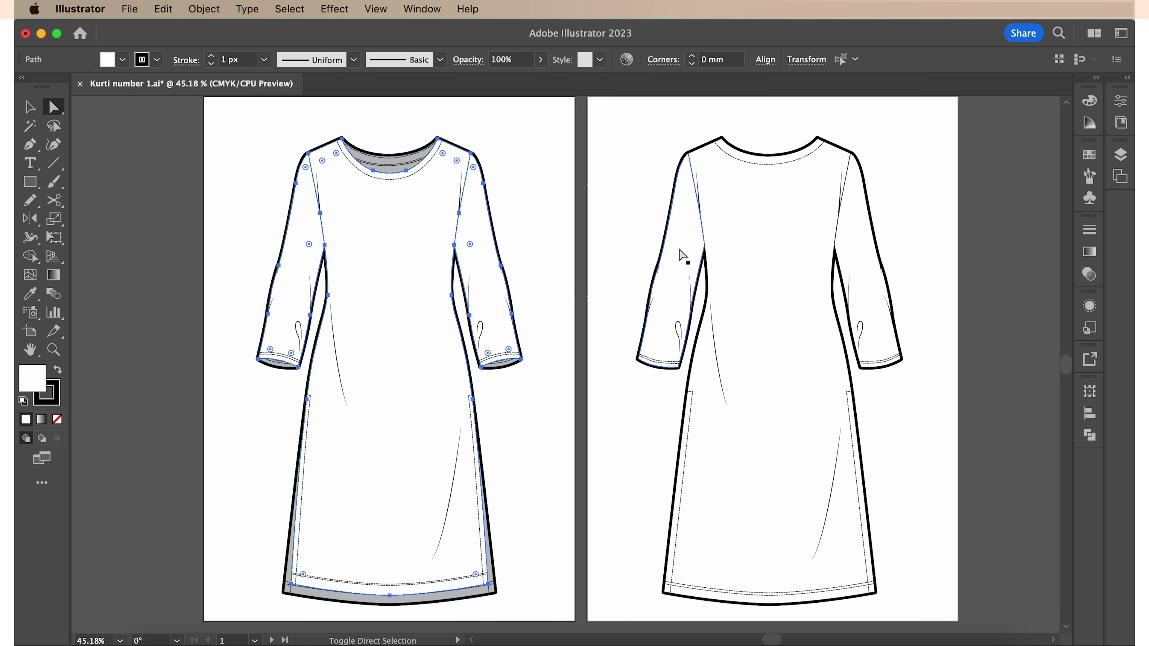
left_click(684, 254, "shift")
left_click(765, 260, "shift")
left_click(861, 268, "shift")
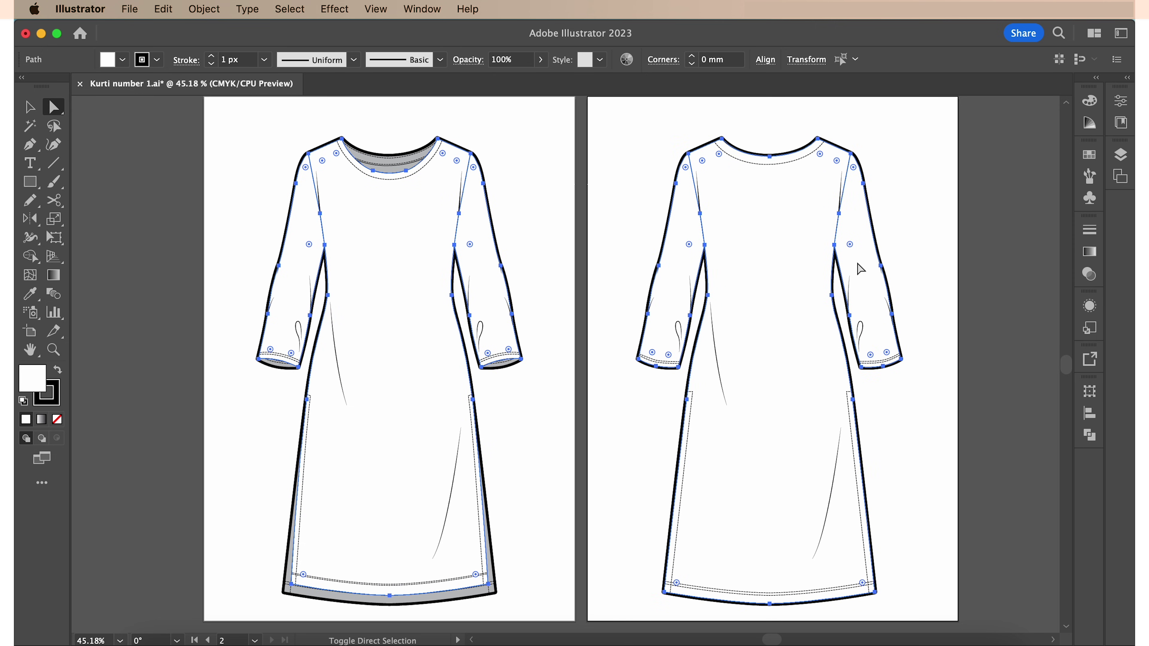
left_click(211, 55)
left_click(225, 165)
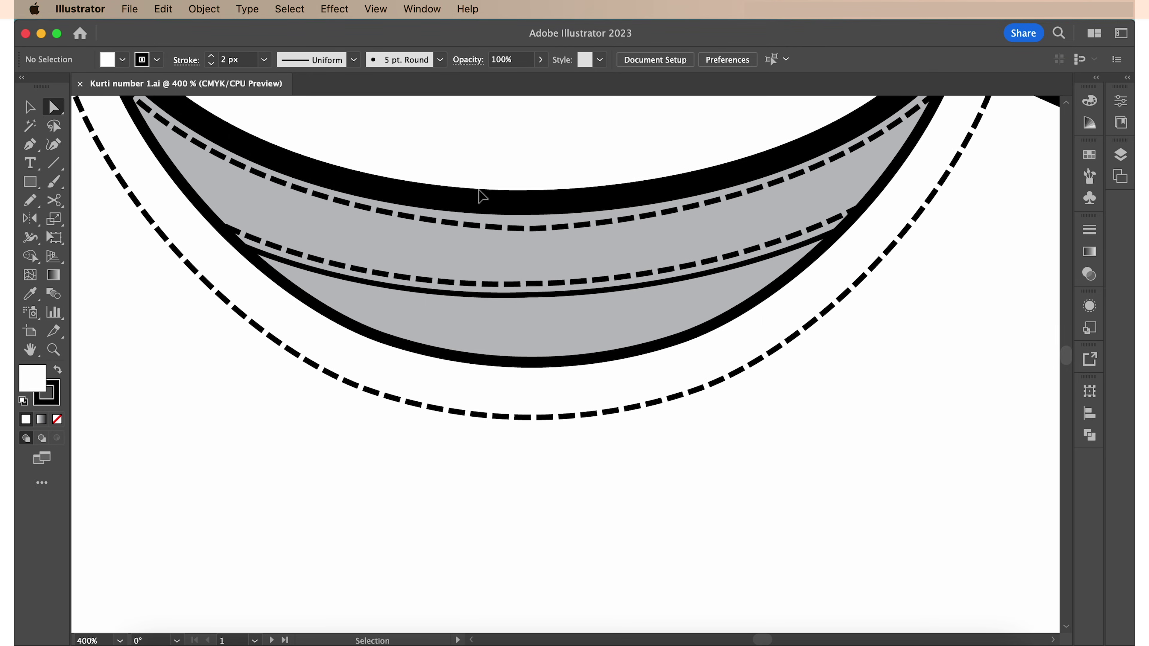
- Add three anchor points close together at the centre of the front body panel's neckline curve
key("super+equal")
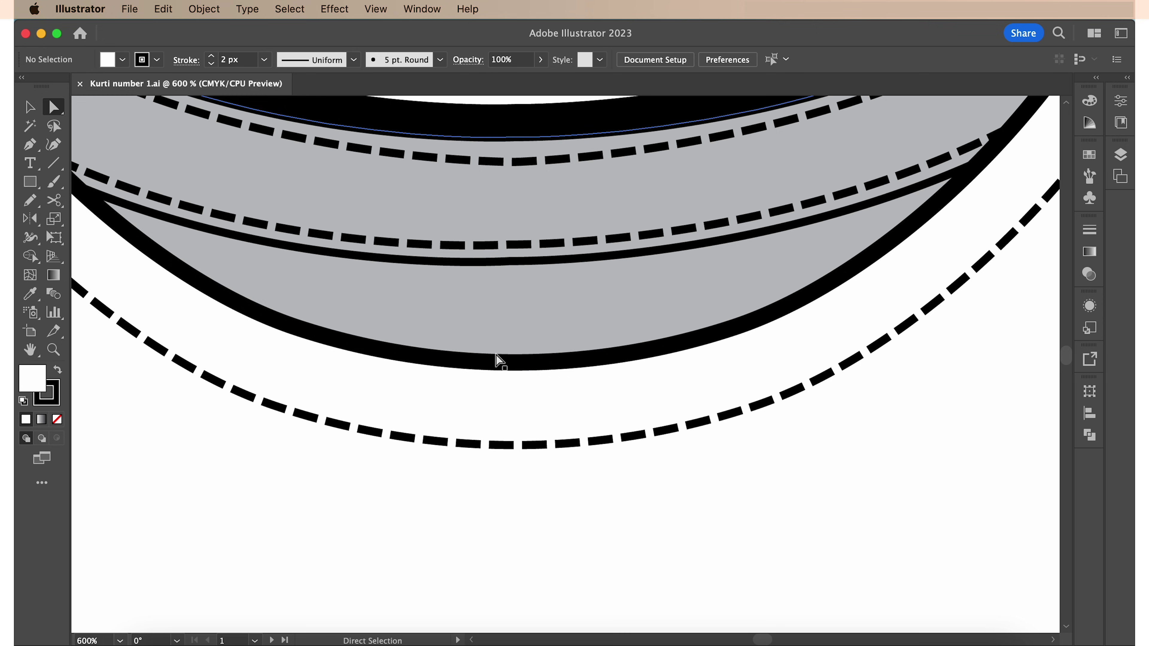
key("plus")
left_click(501, 362)
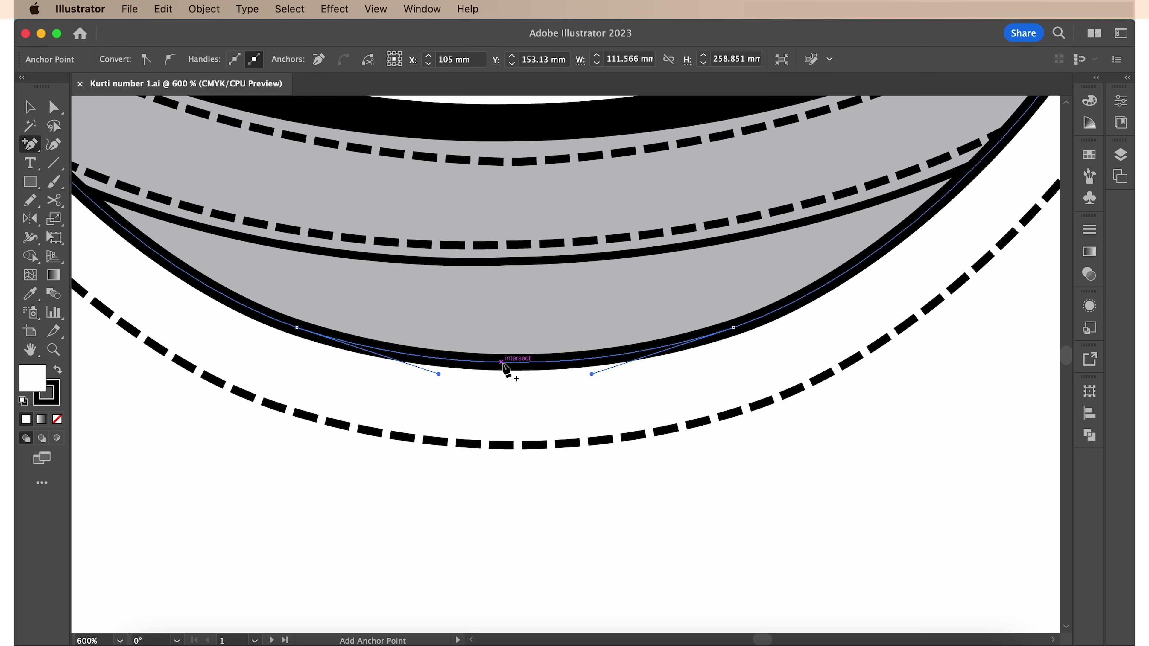
left_click(502, 363)
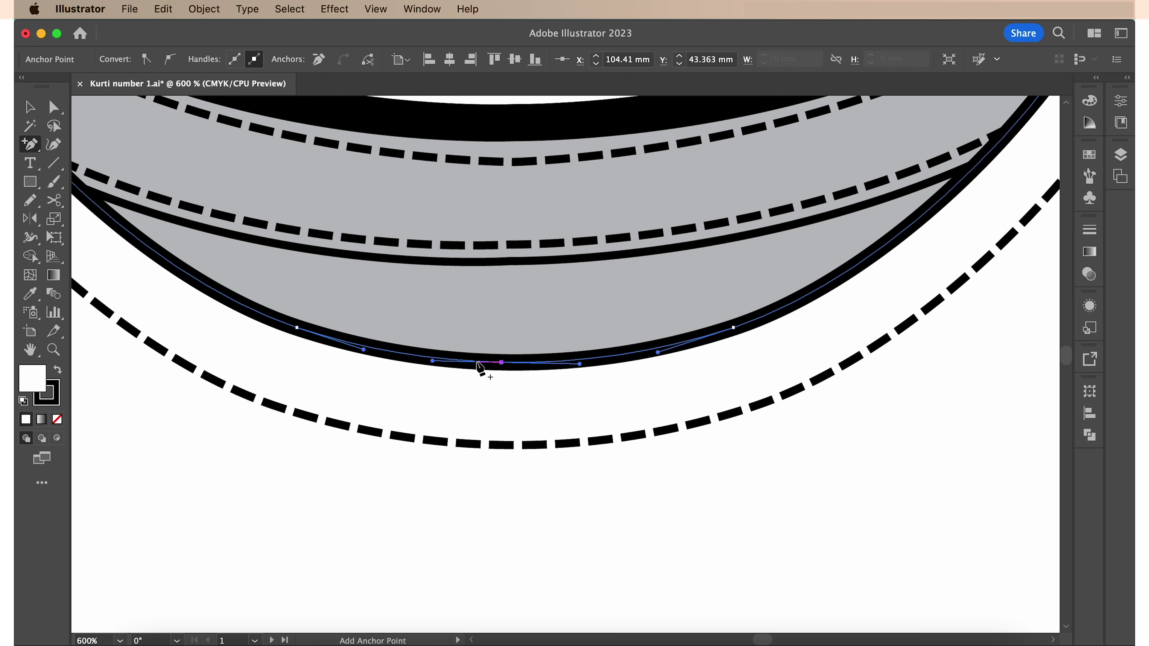
left_click(477, 362)
left_click(525, 363)
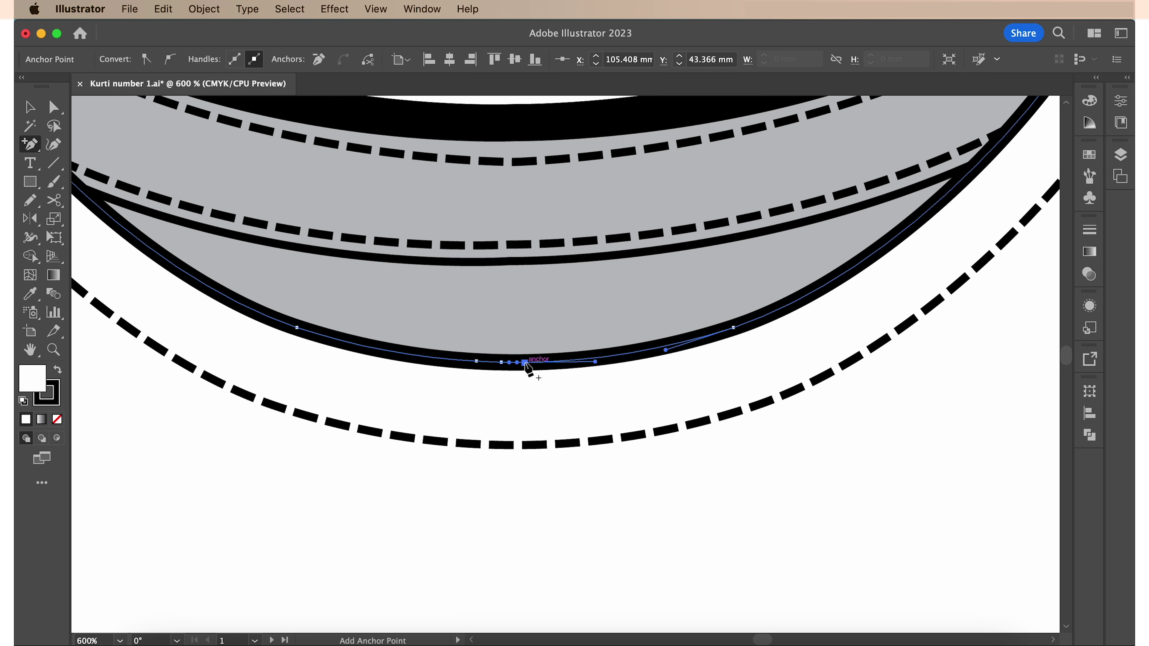
- Pull the middle neckline anchor straight down to form a narrow front slit, and widen its lower end into a rounded curve
key("a")
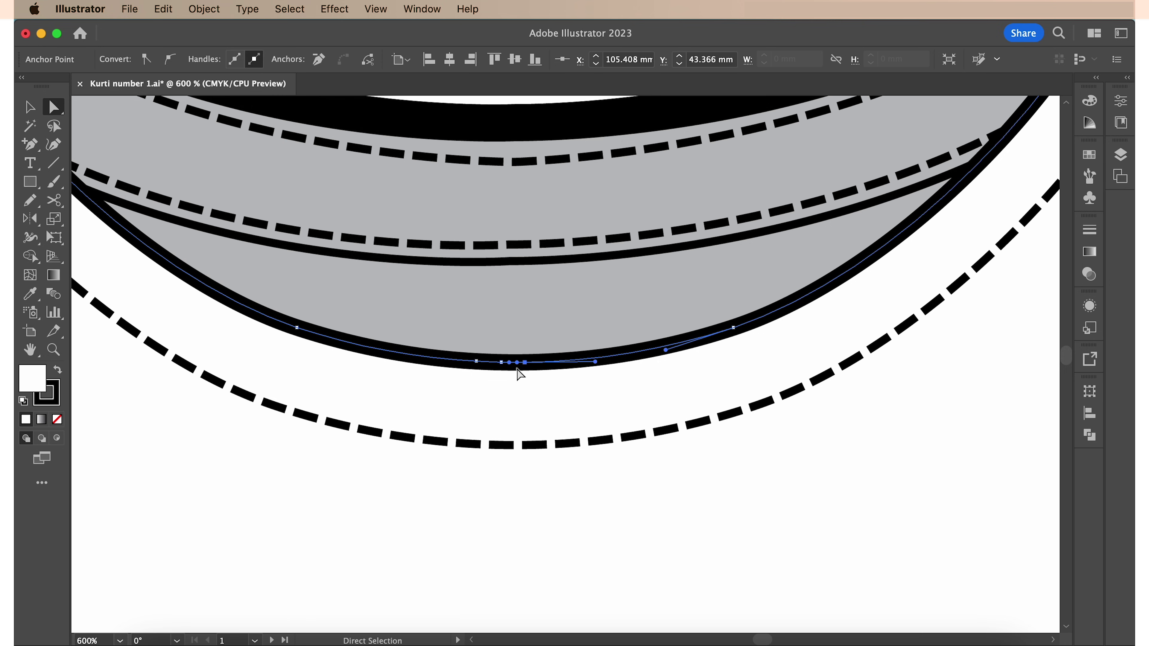
left_click_drag(509, 363, 498, 606)
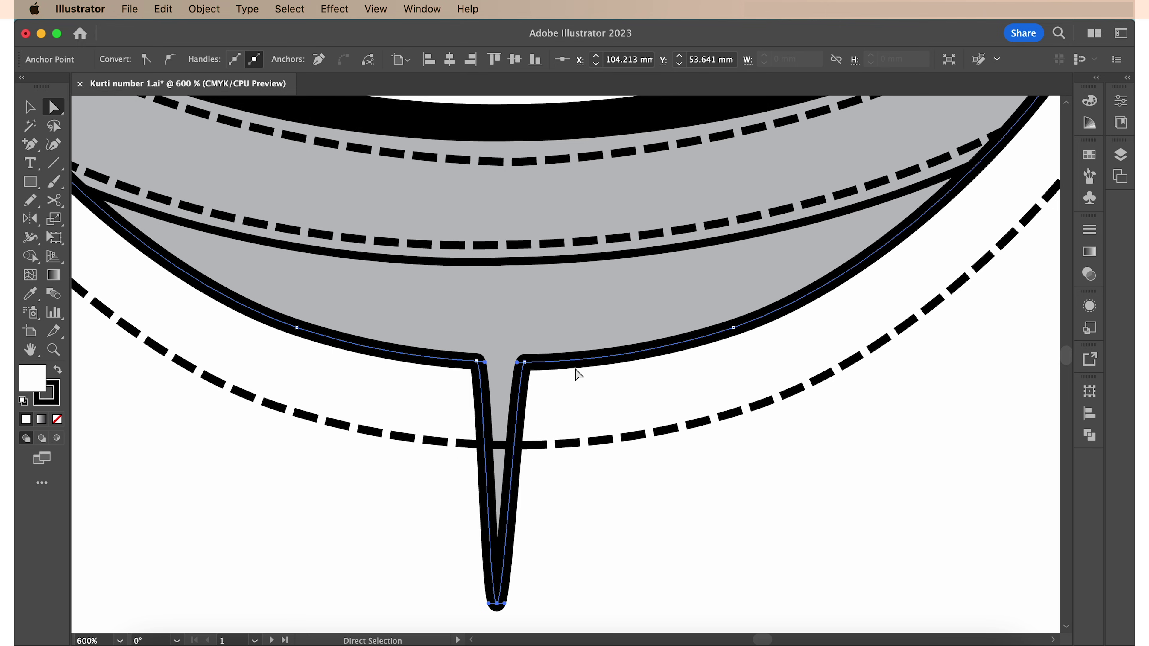
scroll(578, 374, "down", 8)
left_click_drag(485, 447, 510, 491)
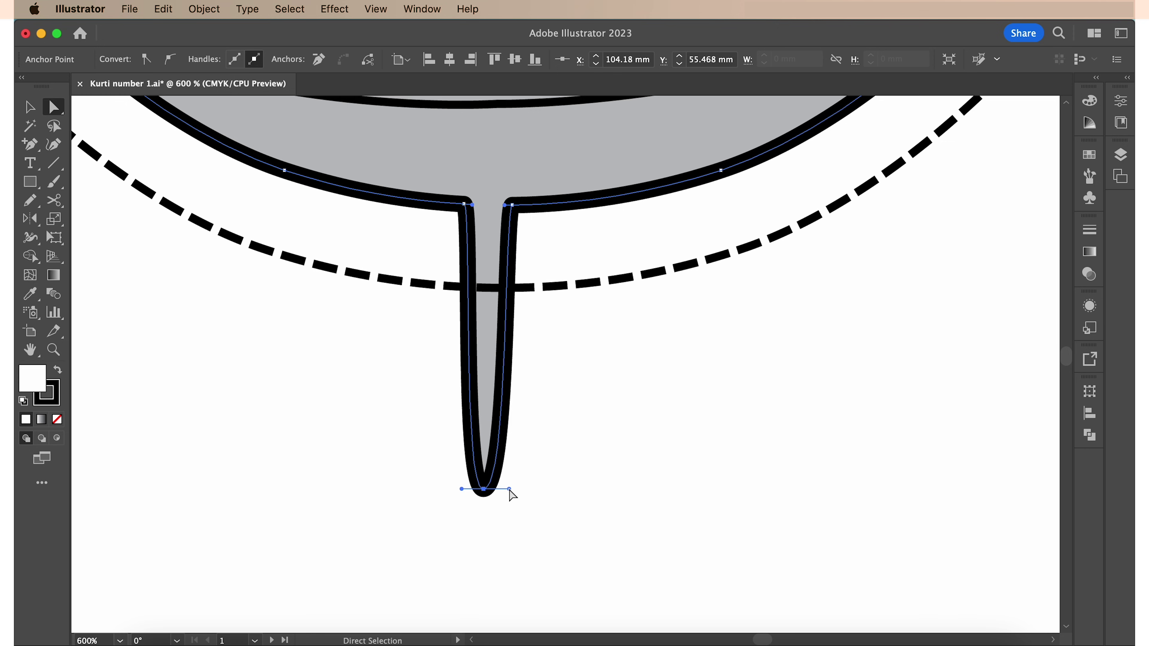
- Add anchor points where the dashed neckline stitching meets both sides of the slit, and delete the segment between them
left_click(565, 287)
key("plus")
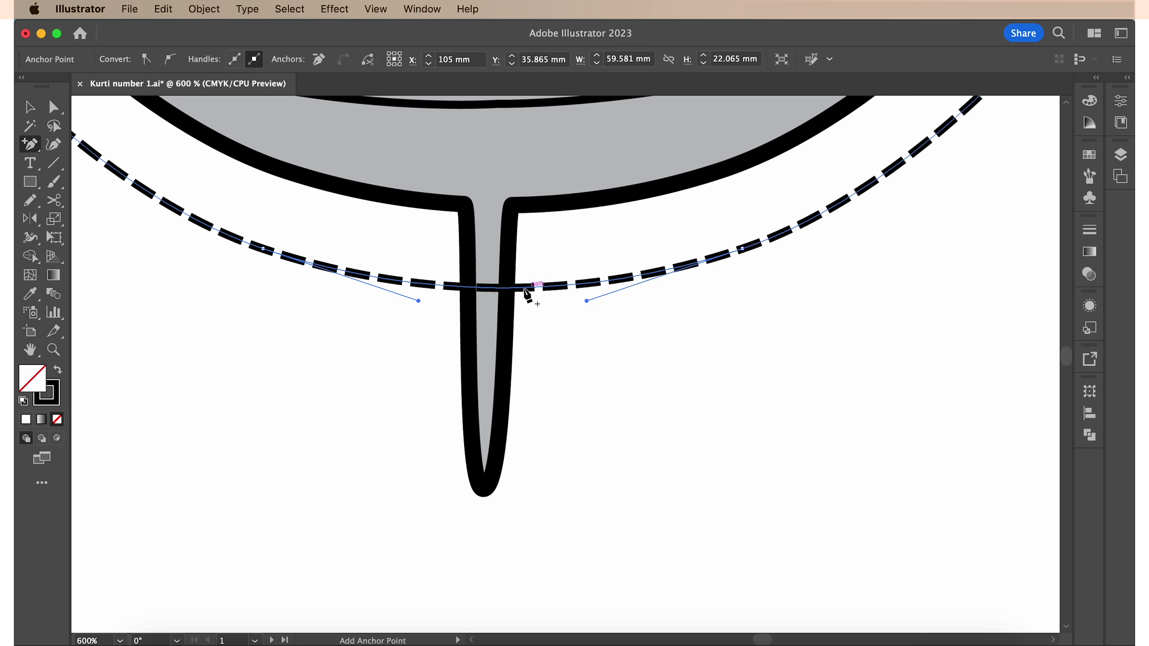
left_click(507, 288)
left_click(462, 287)
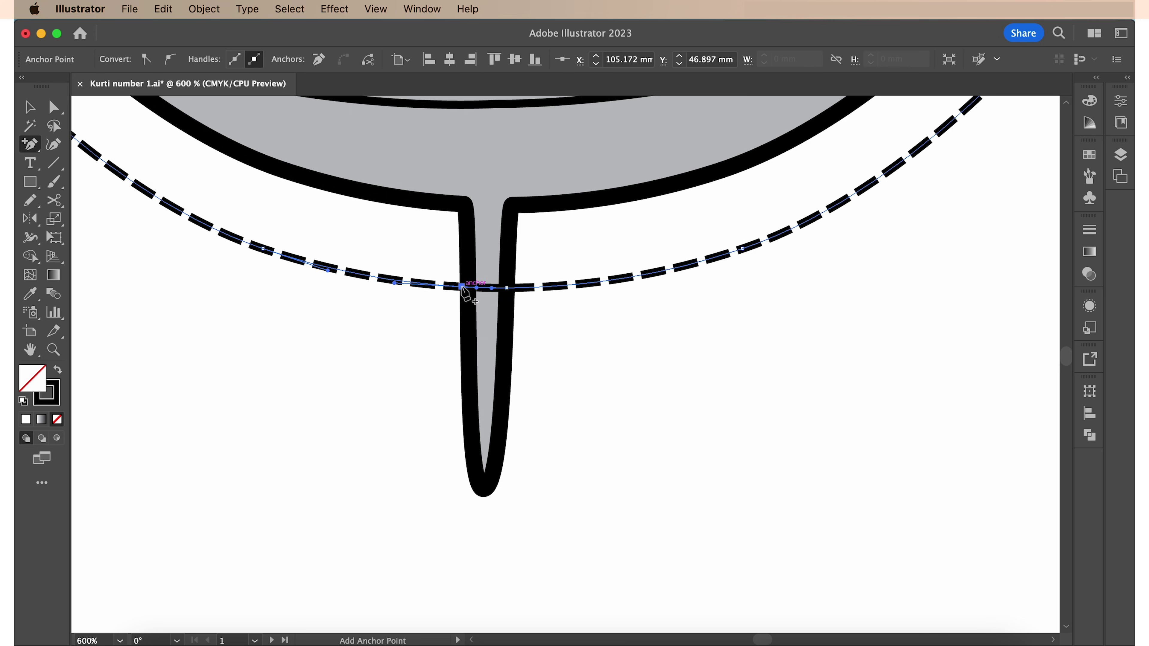
key("a")
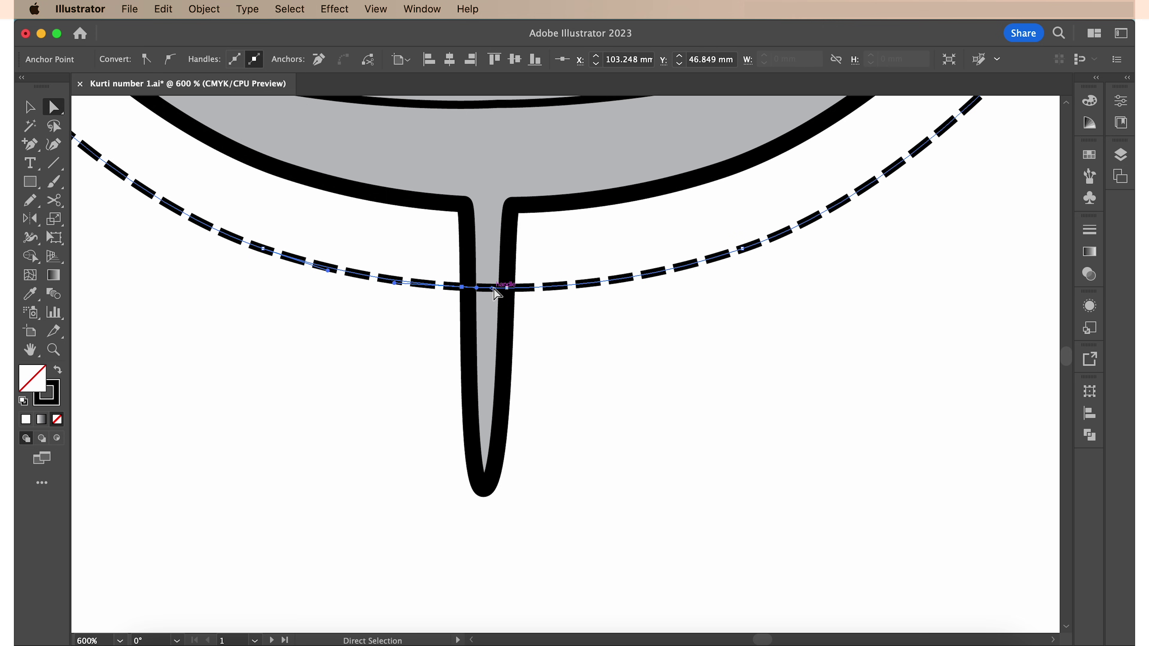
left_click(488, 290)
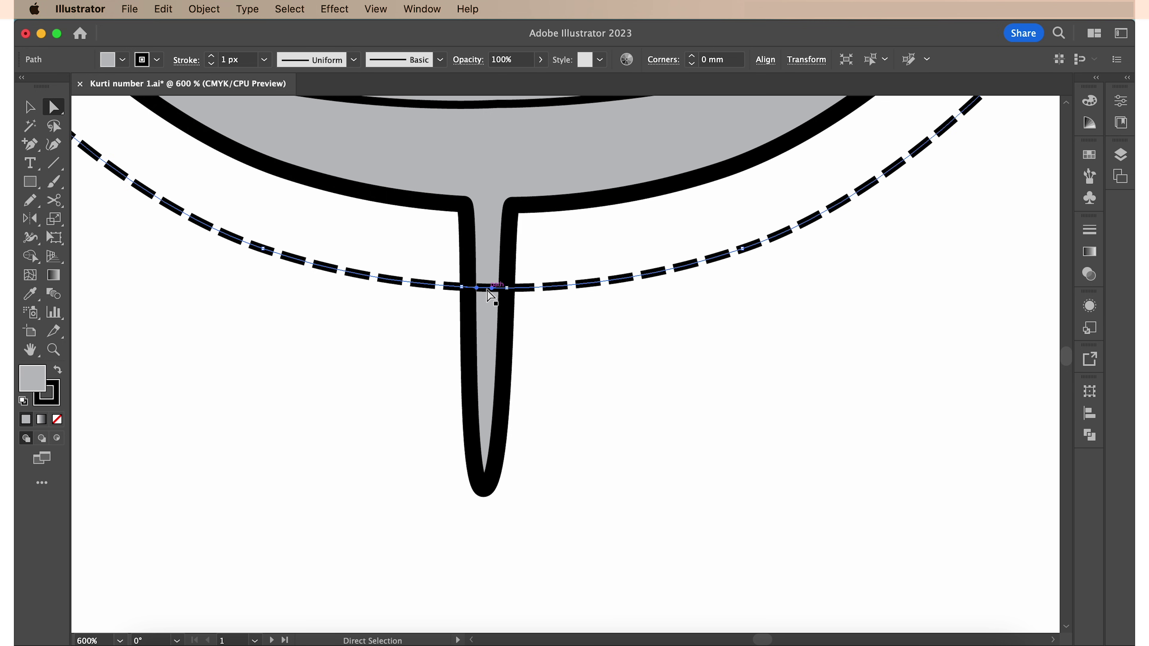
key("Delete")
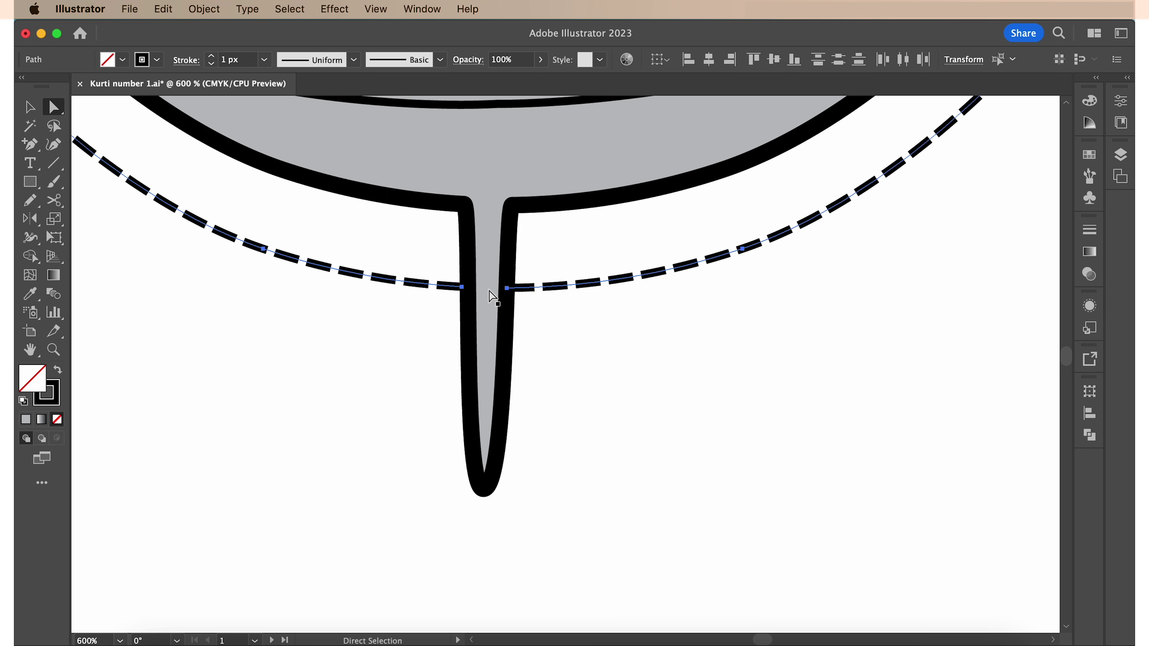
- Draw a curved dashed stitch line with the Pen tool around the front slit, starting and ending at the neckline edge
key("p")
key("super+minus")
left_click(520, 264)
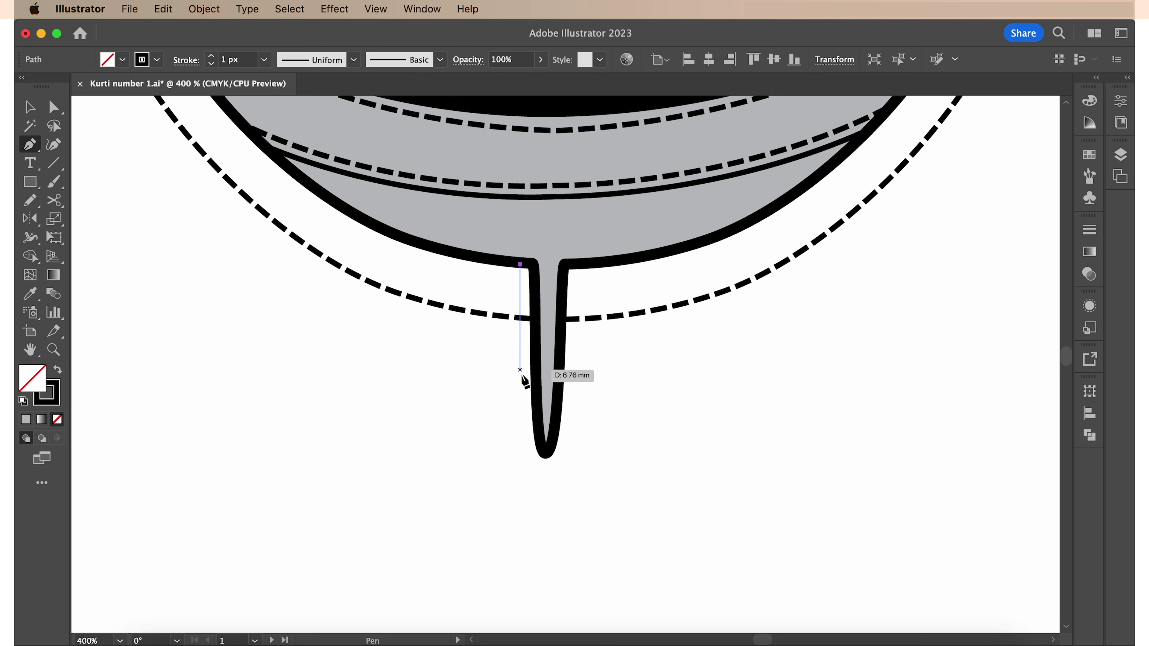
left_click_drag(544, 471, 583, 474)
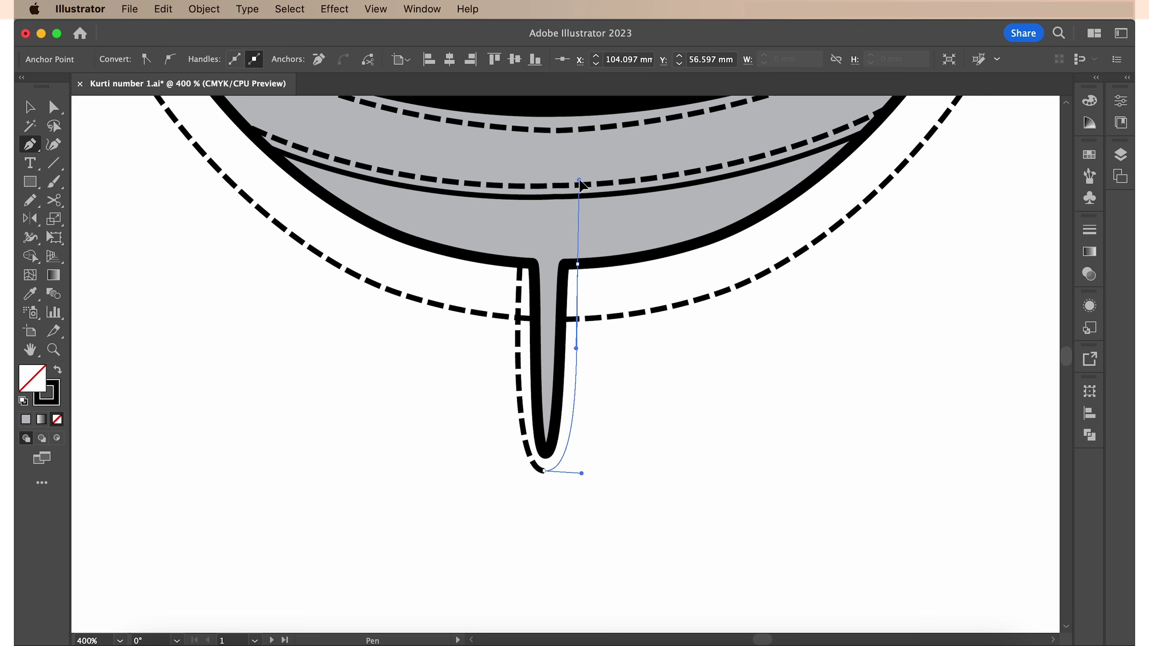
left_click(579, 181)
key("super+equal")
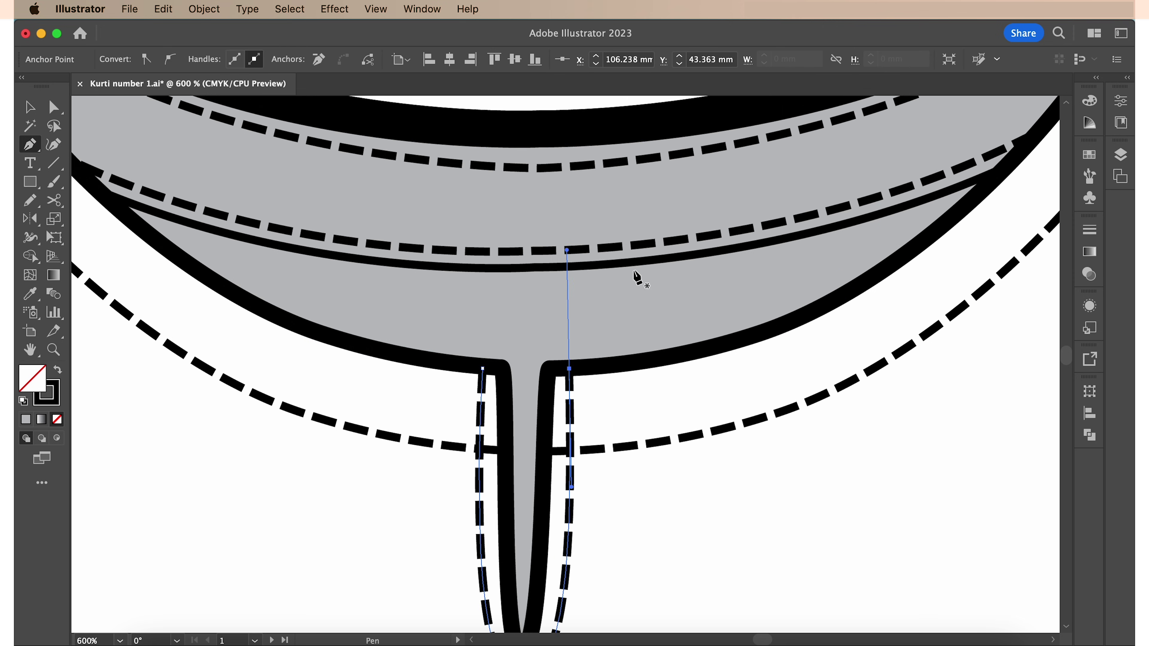
scroll(636, 277, "down", 5)
scroll(636, 276, "right", 4)
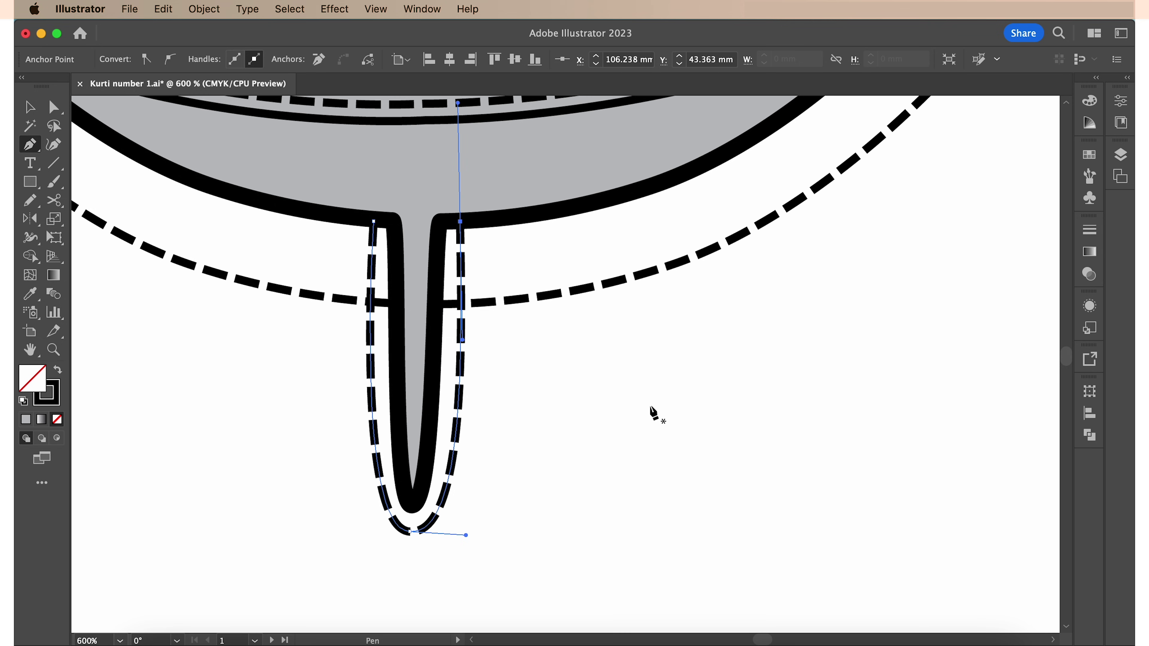
left_click(654, 411, "super")
- Draw a teardrop-shaped button loop from the slit's left edge across its right edge, set its stroke to 2 px and shrink it slightly
left_click(397, 274, "super")
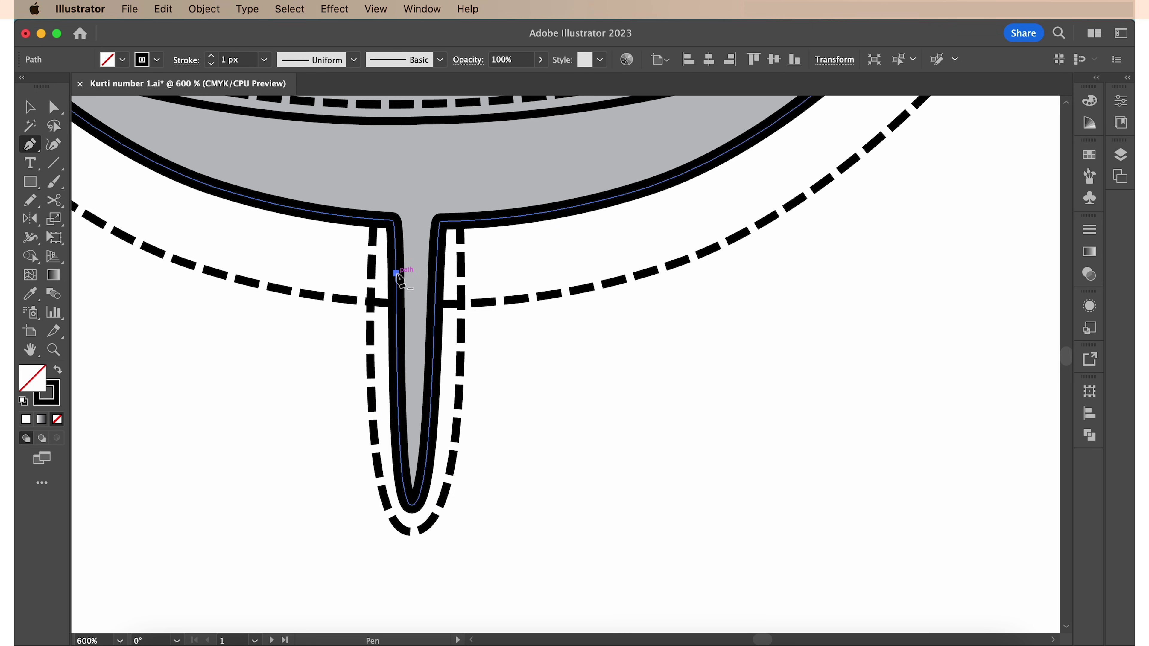
left_click(396, 274)
left_click(499, 284)
mouse_move(396, 295)
left_mouse_down()
mouse_move(423, 303)
mouse_move(300, 244)
mouse_move(284, 251)
left_mouse_up()
key("v")
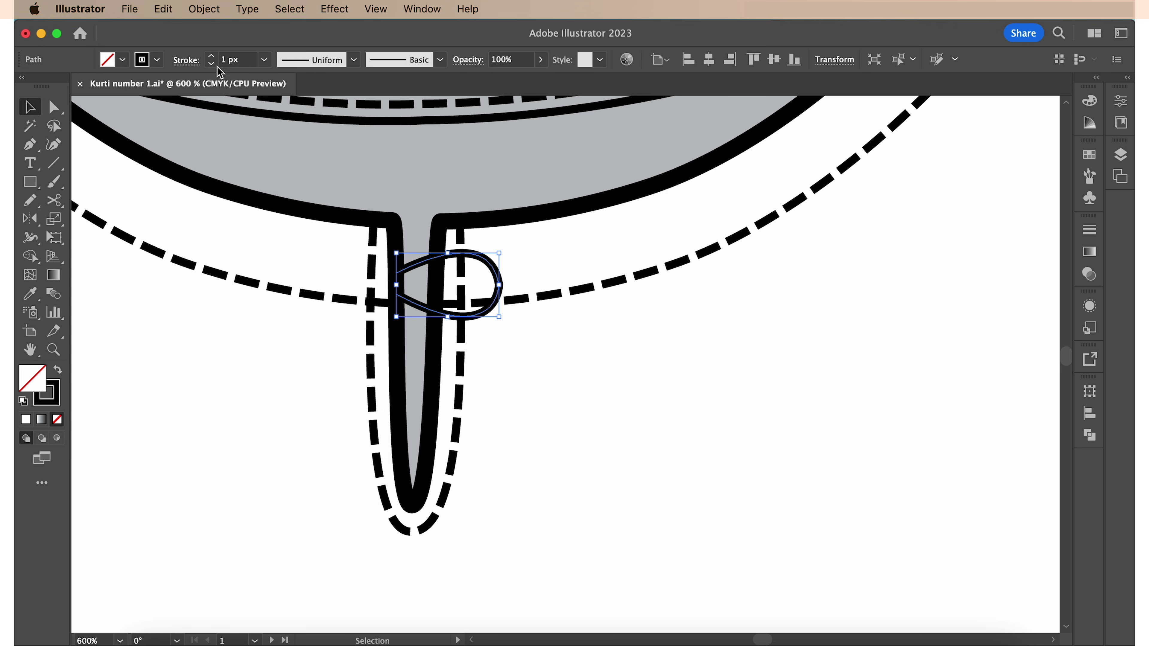
left_click(211, 55)
left_click_drag(499, 253, 489, 259)
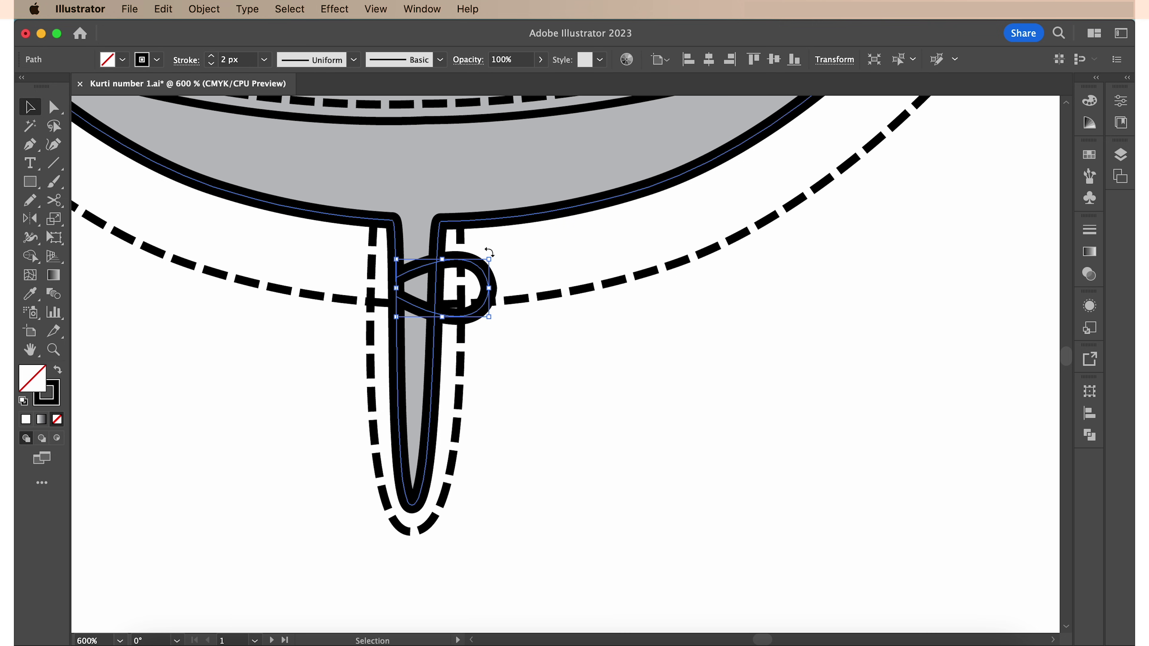
- Expand the button loop's fill and stroke into a shape and apply the default white fill with black outline
left_click(204, 9)
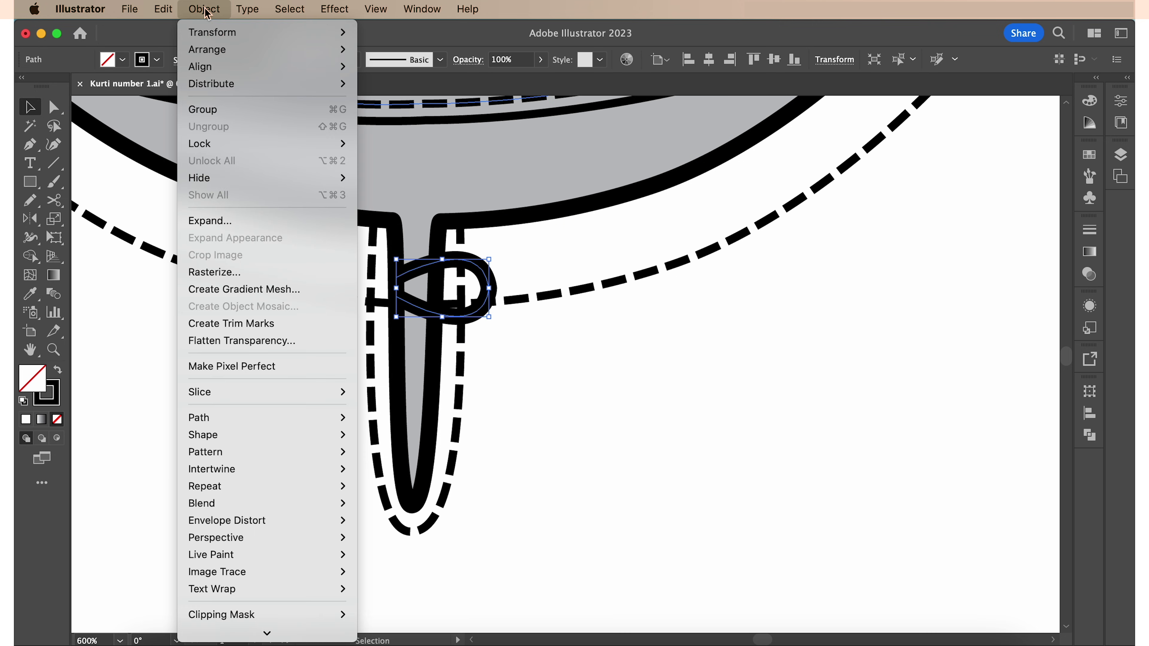
left_click(243, 220)
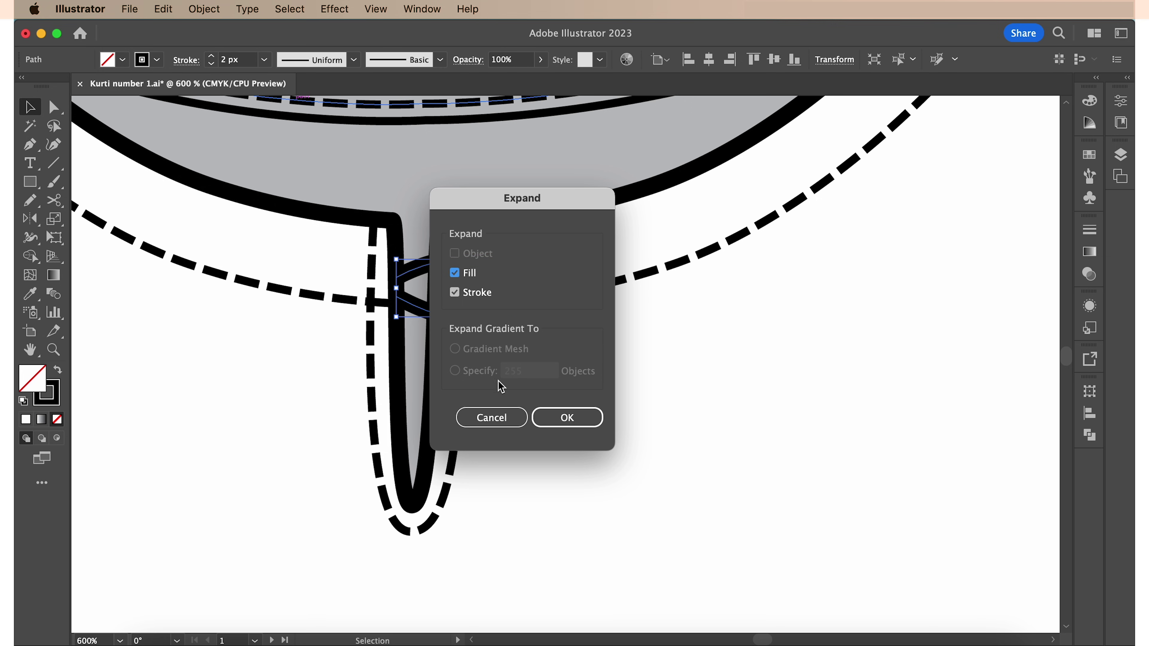
left_click(547, 419)
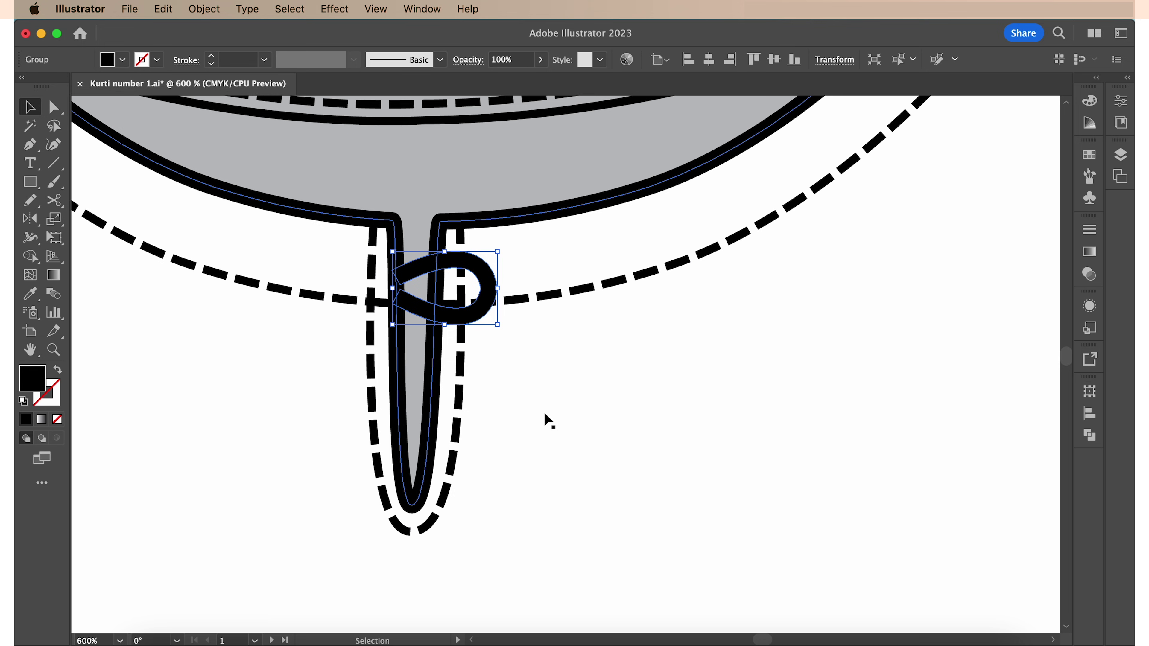
key("d")
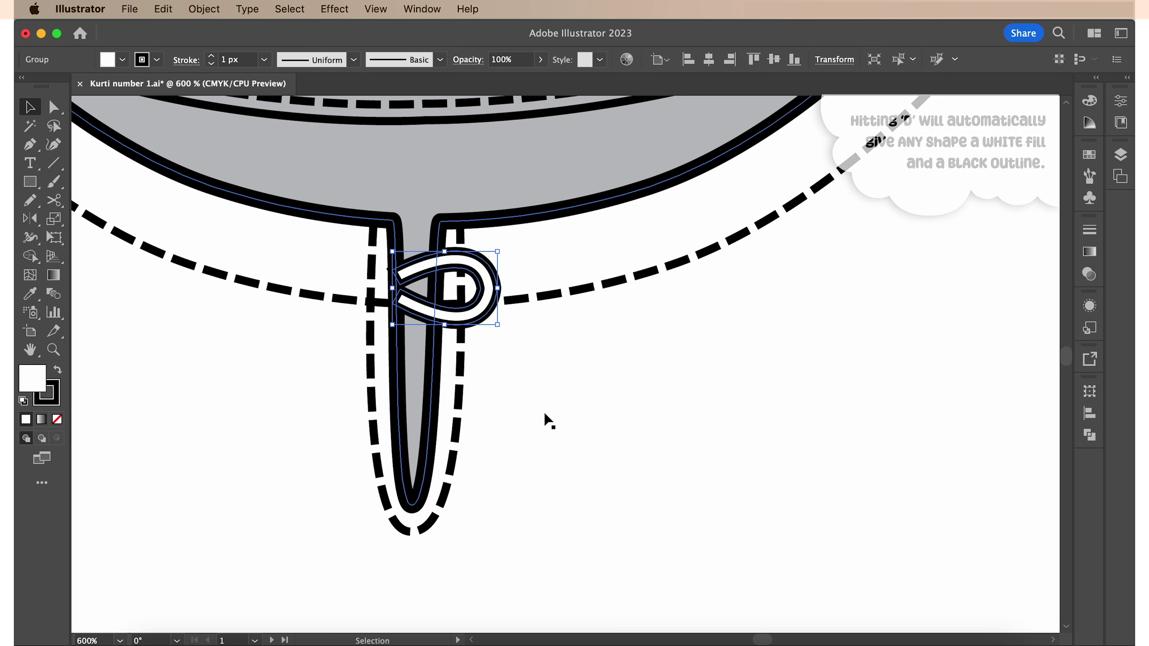
- Move the outer corner points of the loop's two open ends inward so both ends line up vertically along the slit's left edge
key("super+equal")
key("super+equal")
key("super+equal")
key("super+equal")
key("super+equal")
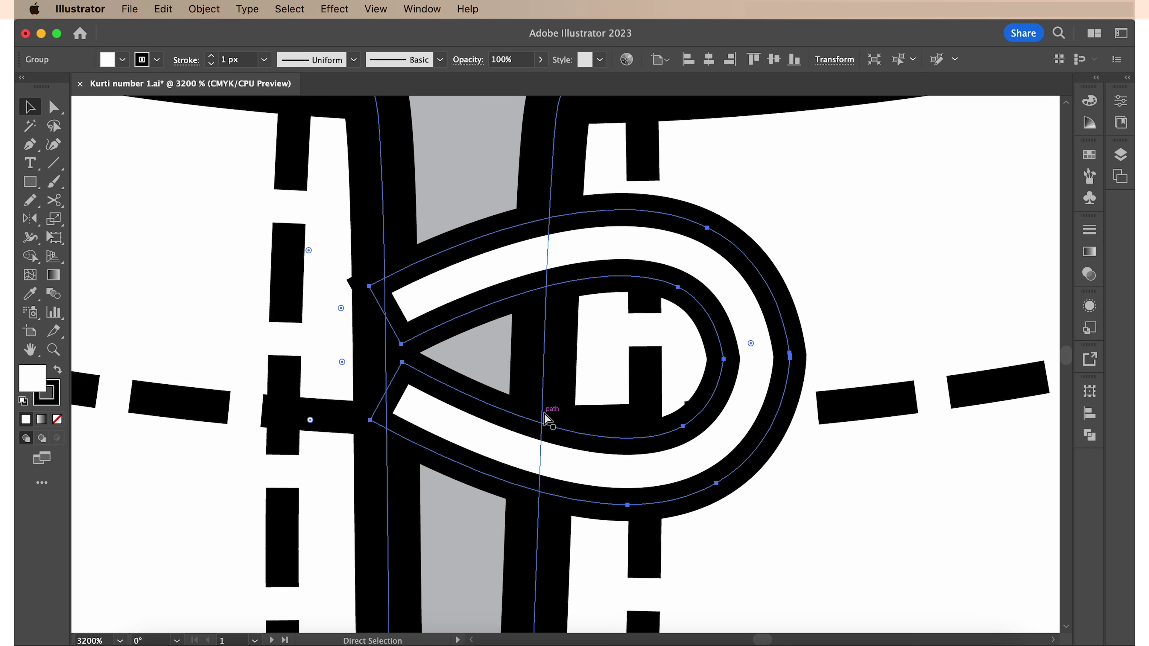
key("a")
left_click_drag(300, 251, 340, 233)
left_click_drag(296, 424, 340, 459)
key("super+minus")
key("super+minus")
key("super+minus")
key("super+minus")
- Duplicate the finished button loop straight down to place a second one lower on the slit
key("v")
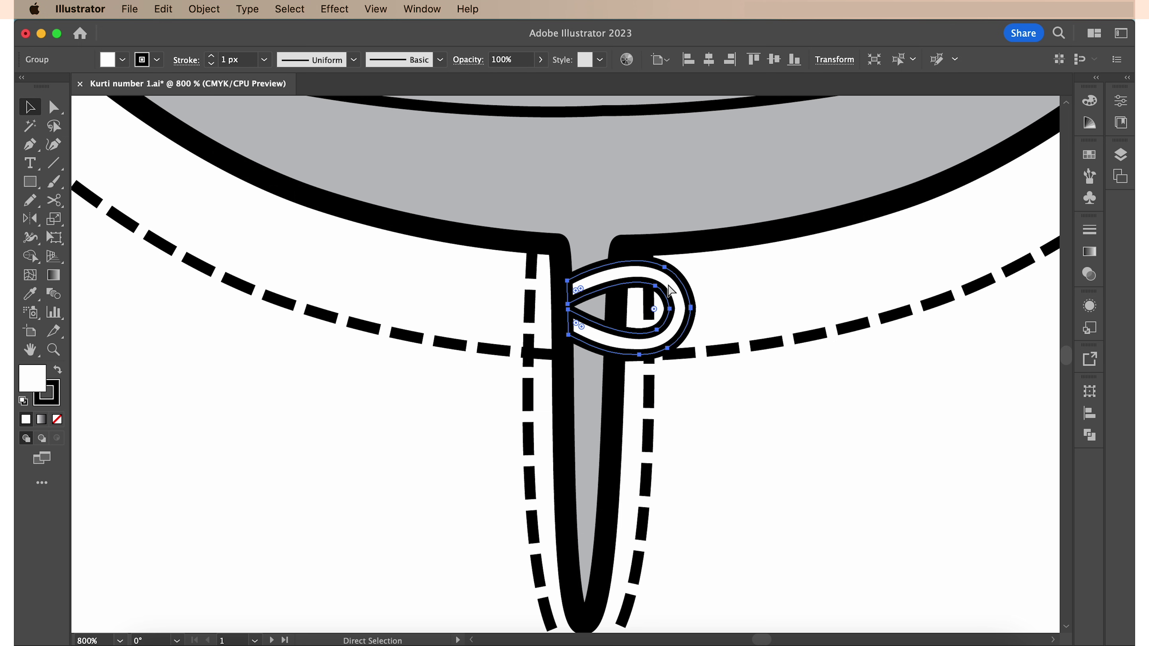
left_click_drag(676, 300, 673, 433)
key("super+minus")
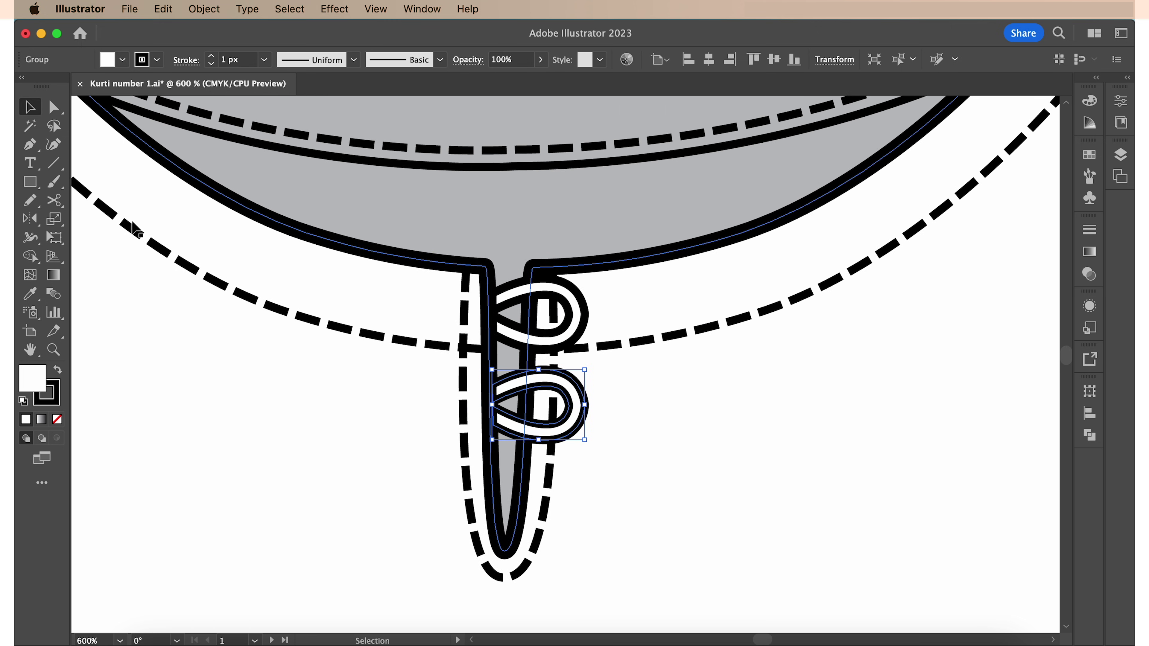
- Draw a round white button with the Ellipse tool inside the upper loop and place a copy inside the lower loop
left_click_drag(30, 182, 91, 223)
scroll(480, 317, "up", 1)
key("super+shift+a")
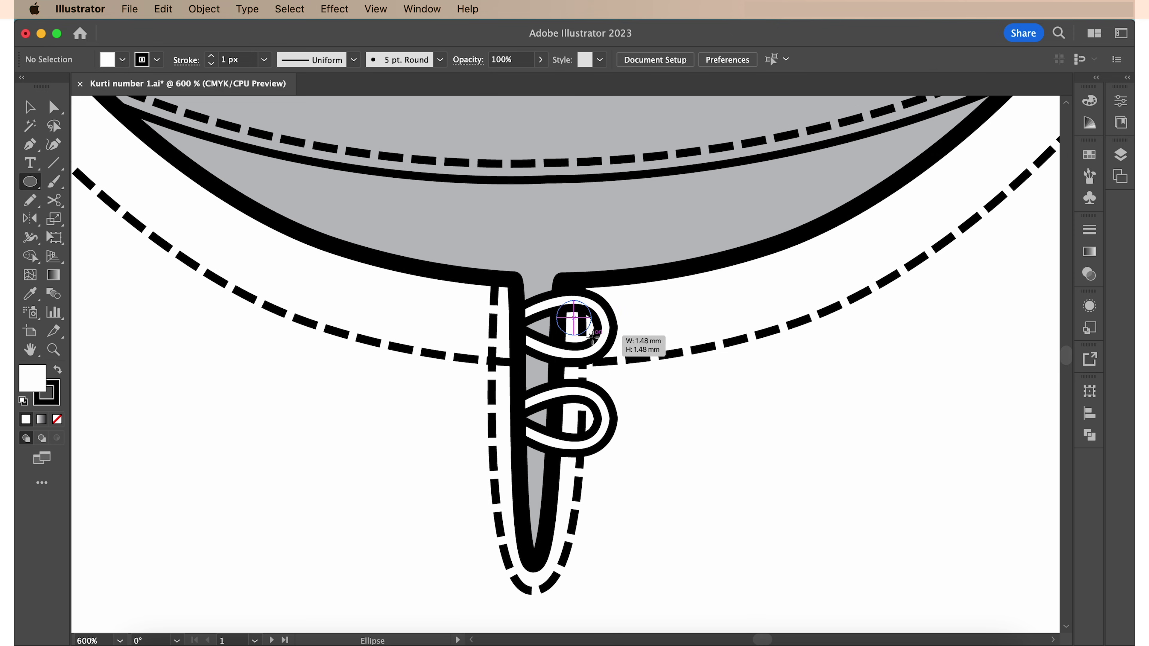
mouse_move(553, 302)
left_mouse_down()
mouse_move(601, 352)
mouse_move(584, 416)
left_mouse_up()
key("v")
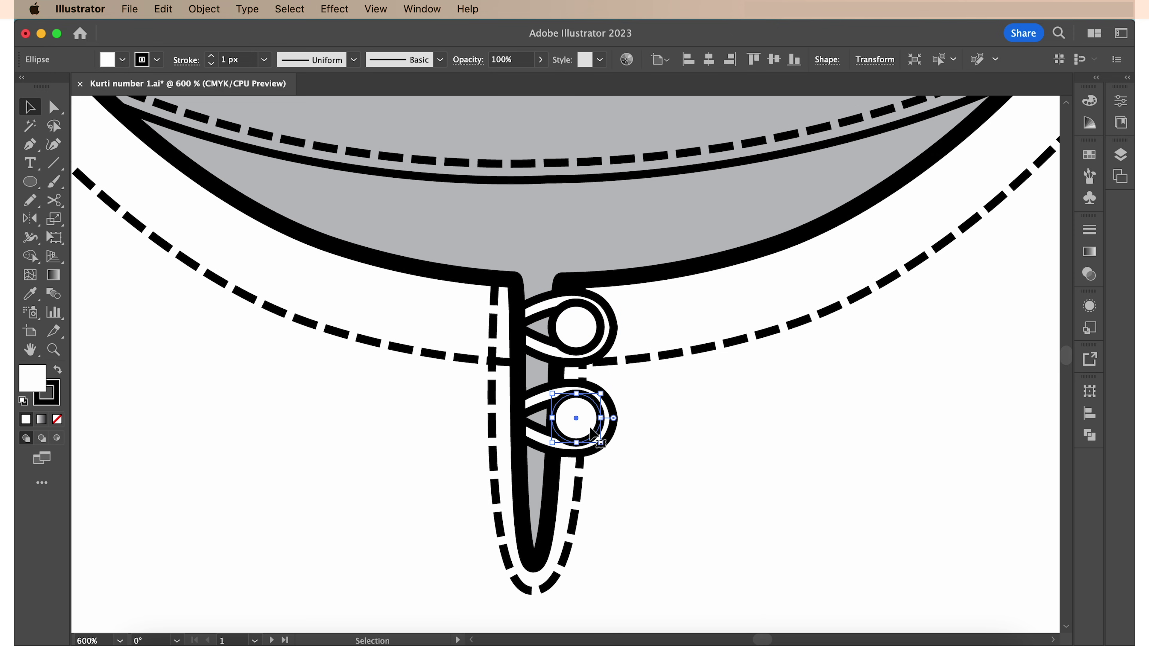
key("super+minus")
key("super+minus")
key("super+shift+a")
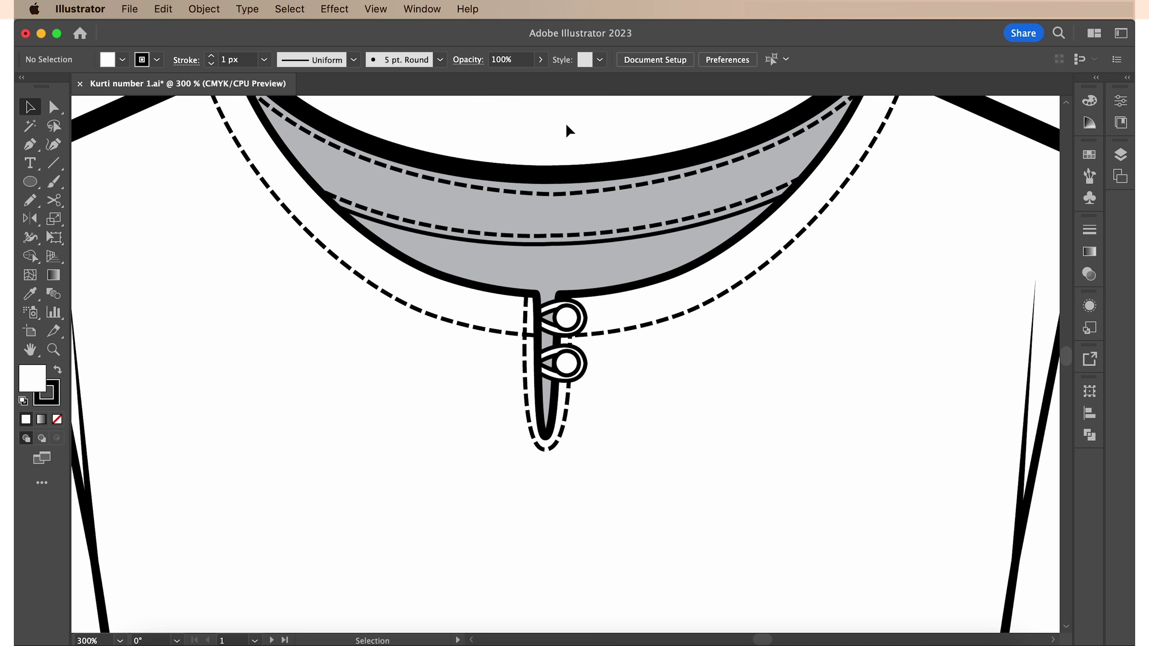